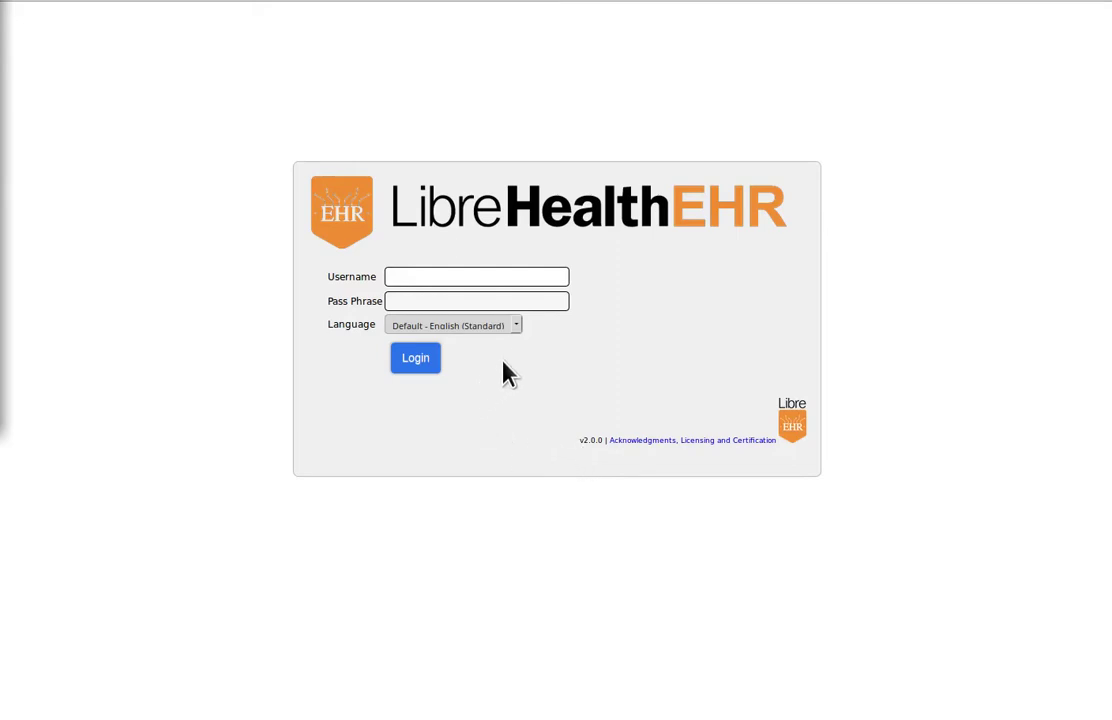
- Log in as the administrator with the saved credentials, keeping the login language on English
click(516, 324)
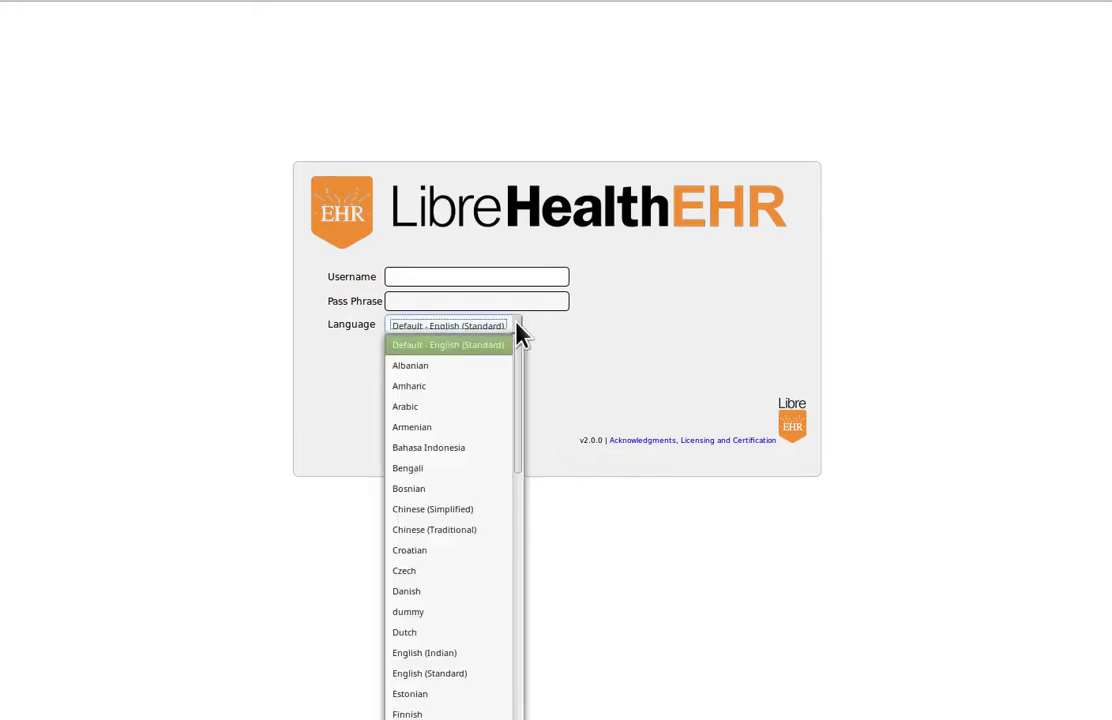
drag(520, 360, 516, 612)
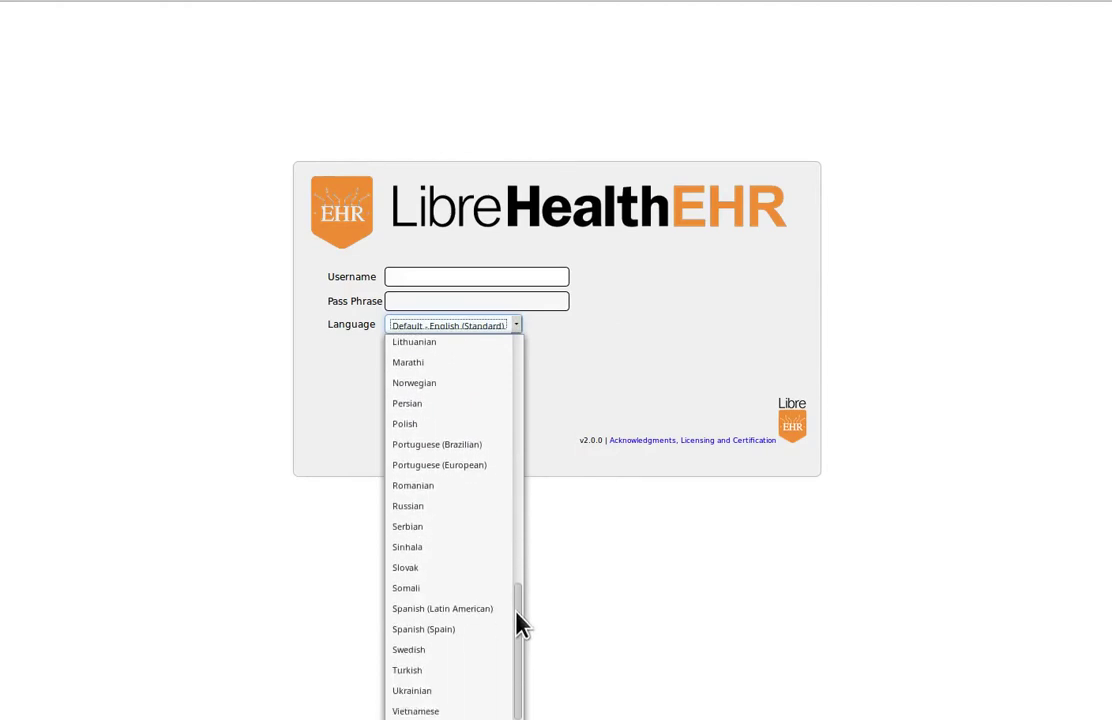
click(538, 374)
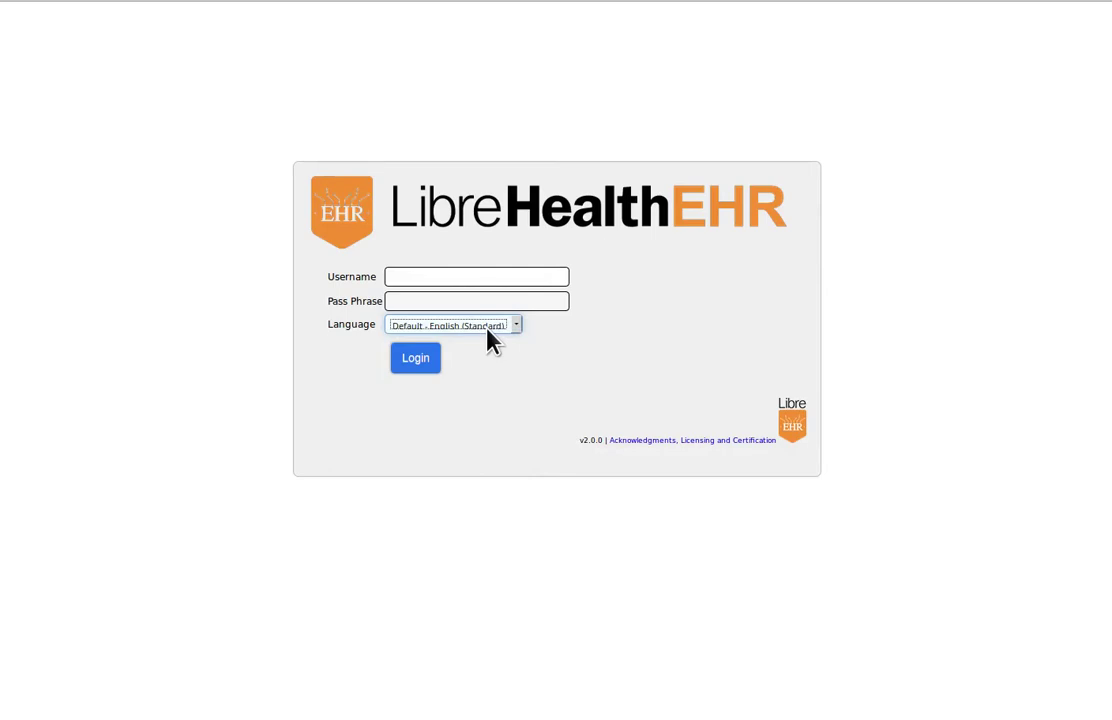
click(531, 277)
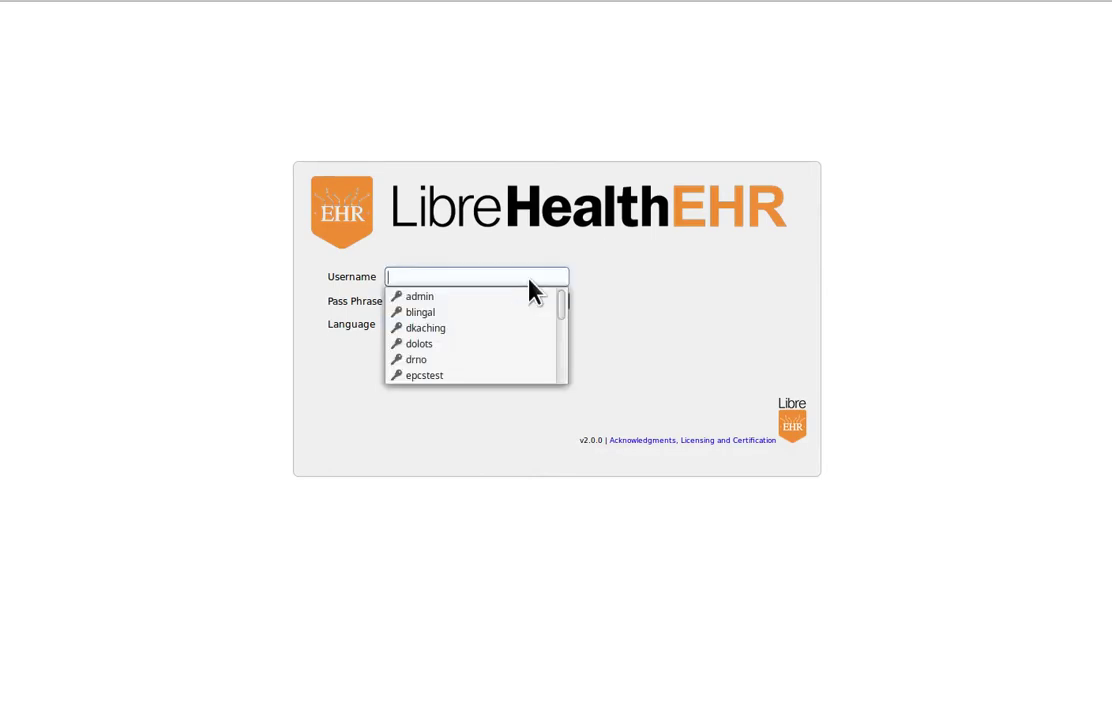
click(528, 297)
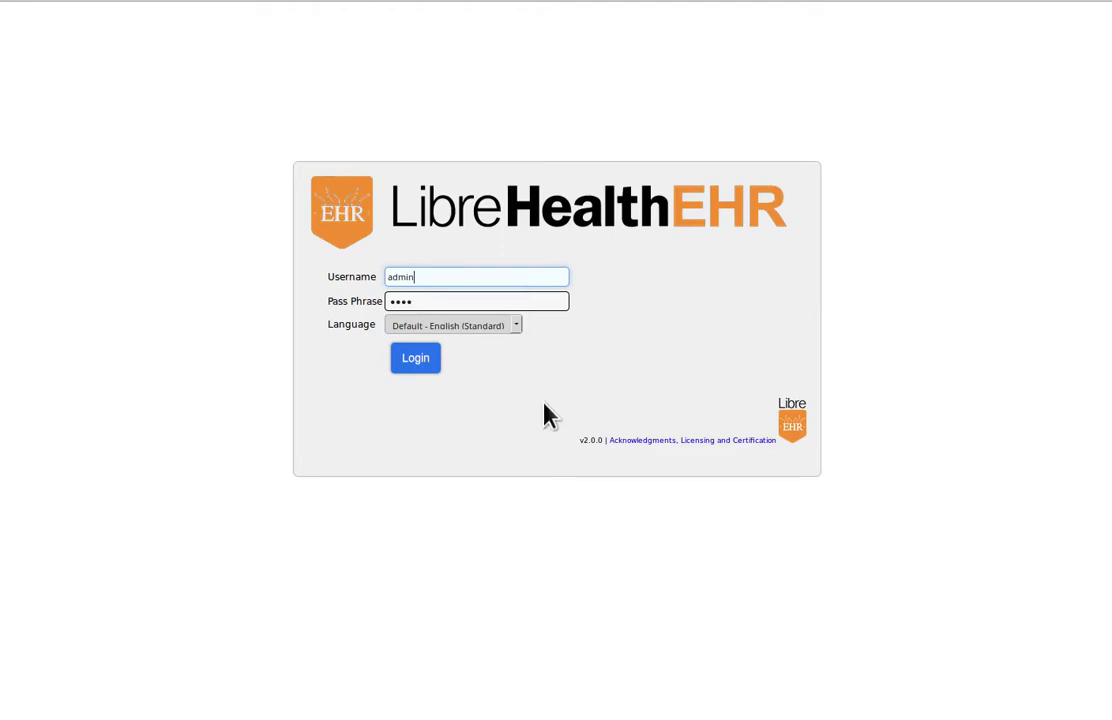
click(419, 362)
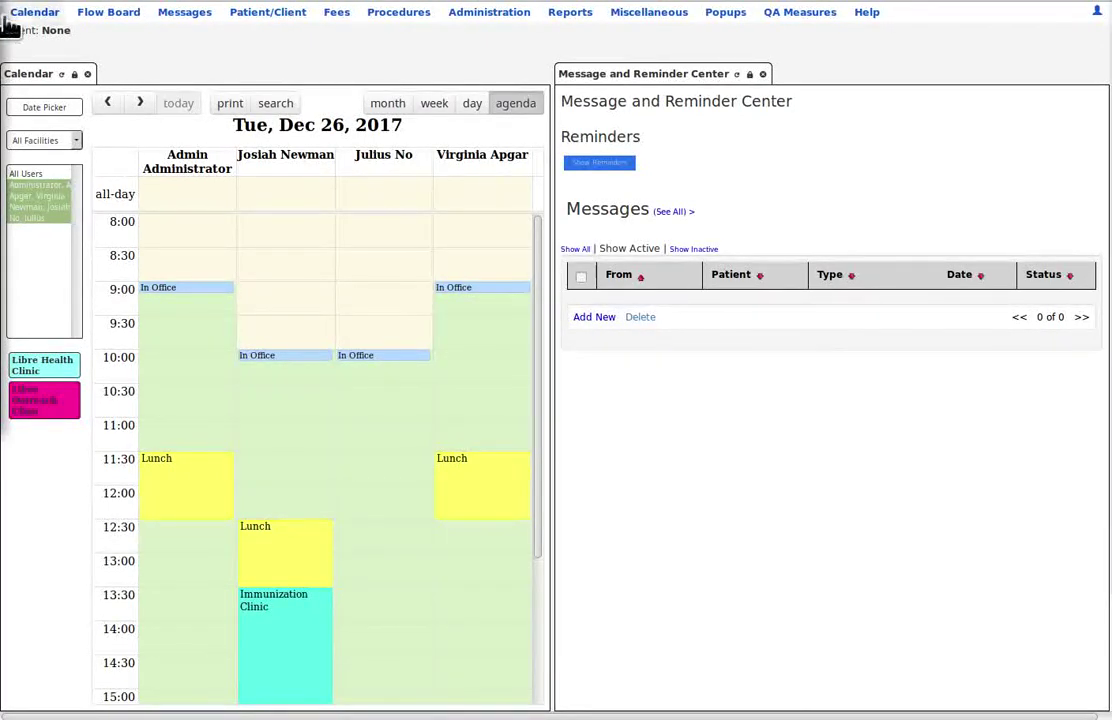
- Browse the top menus and bring up the user account menu with User Preferences, Change Pass Phrase and Logout
mouse_move(335, 18)
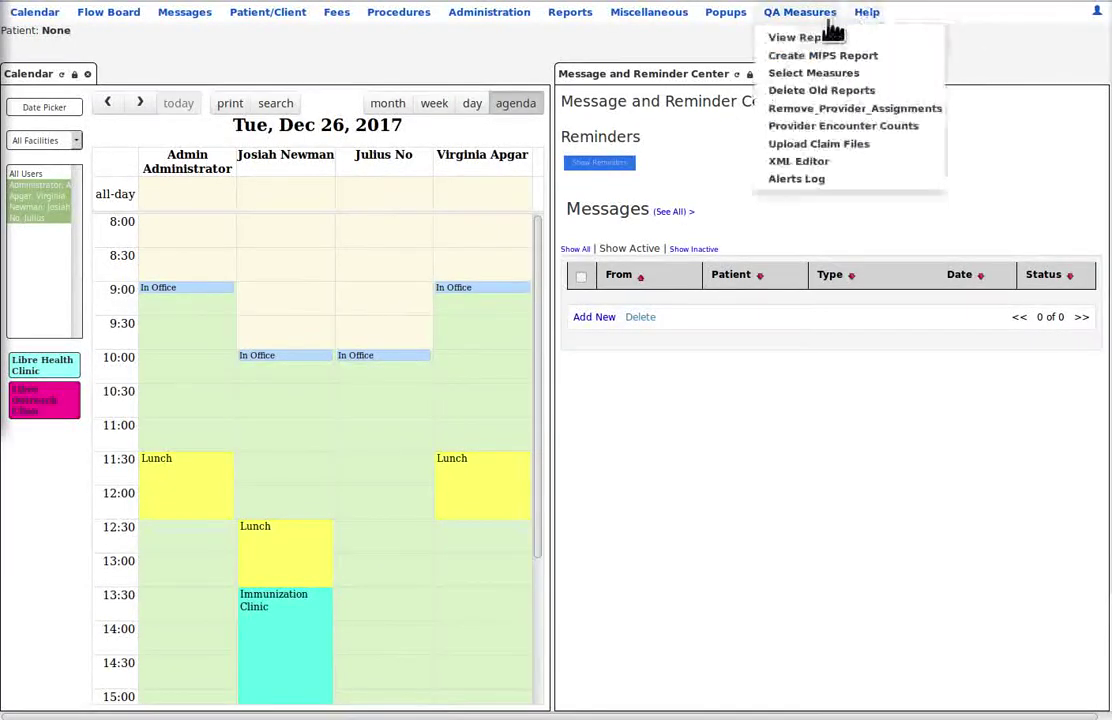
mouse_move(713, 22)
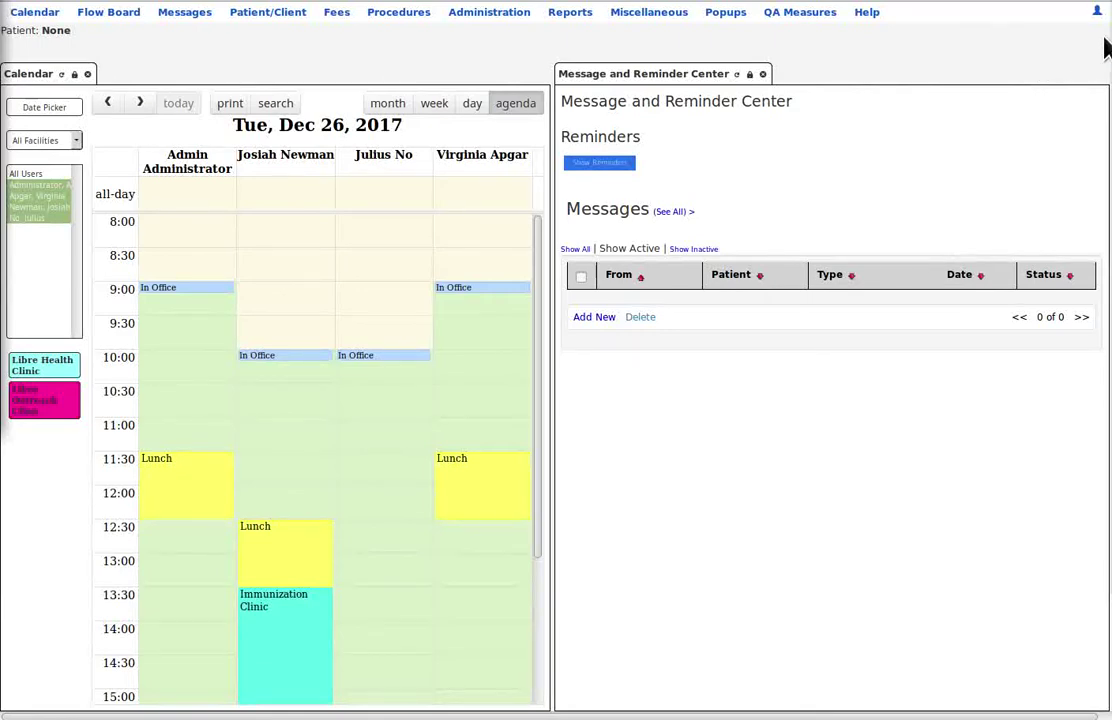
mouse_move(1096, 12)
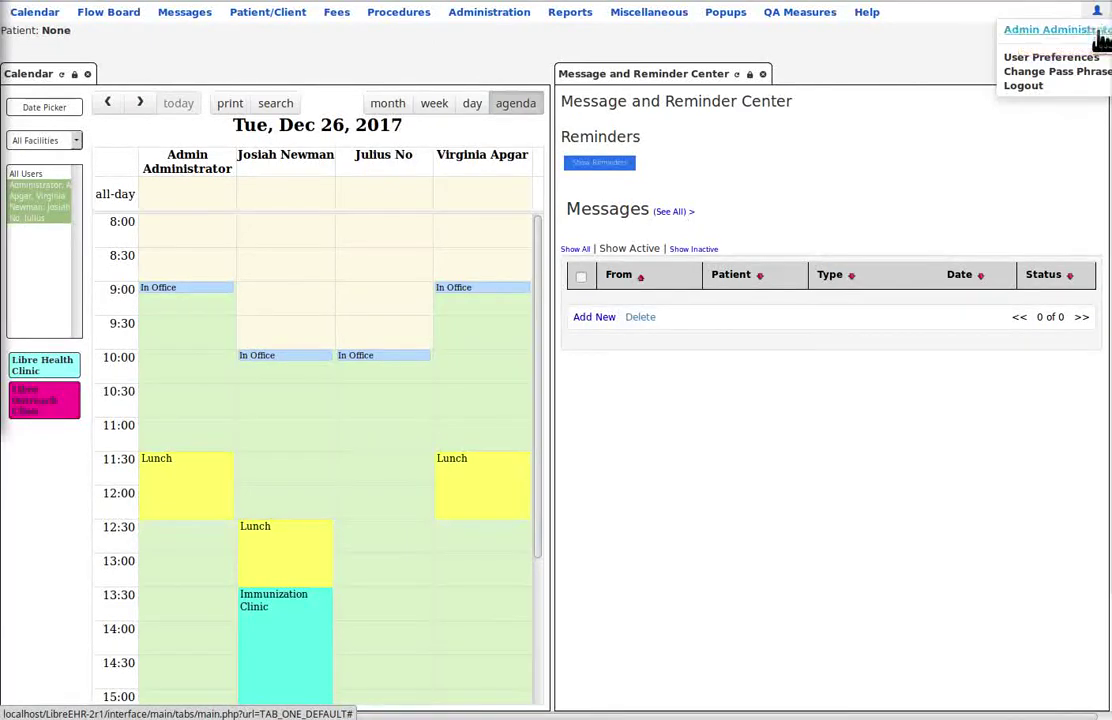
- Open the Pass Phrase Change form from the user menu, then the Flow Board
click(1048, 57)
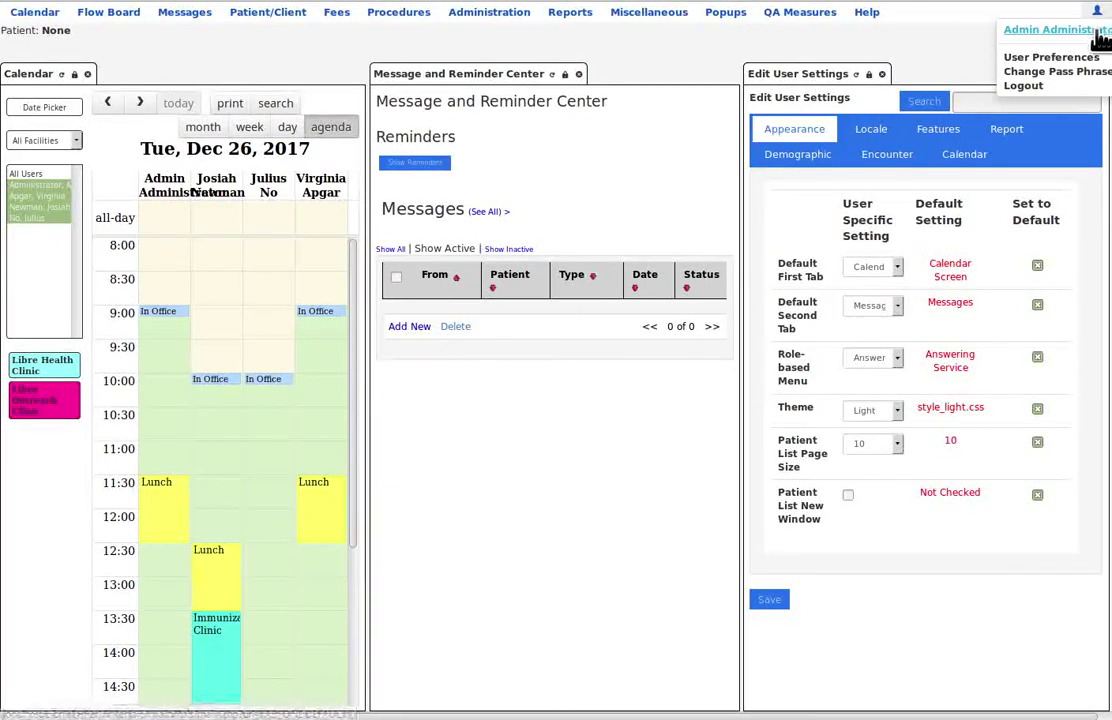
click(1087, 76)
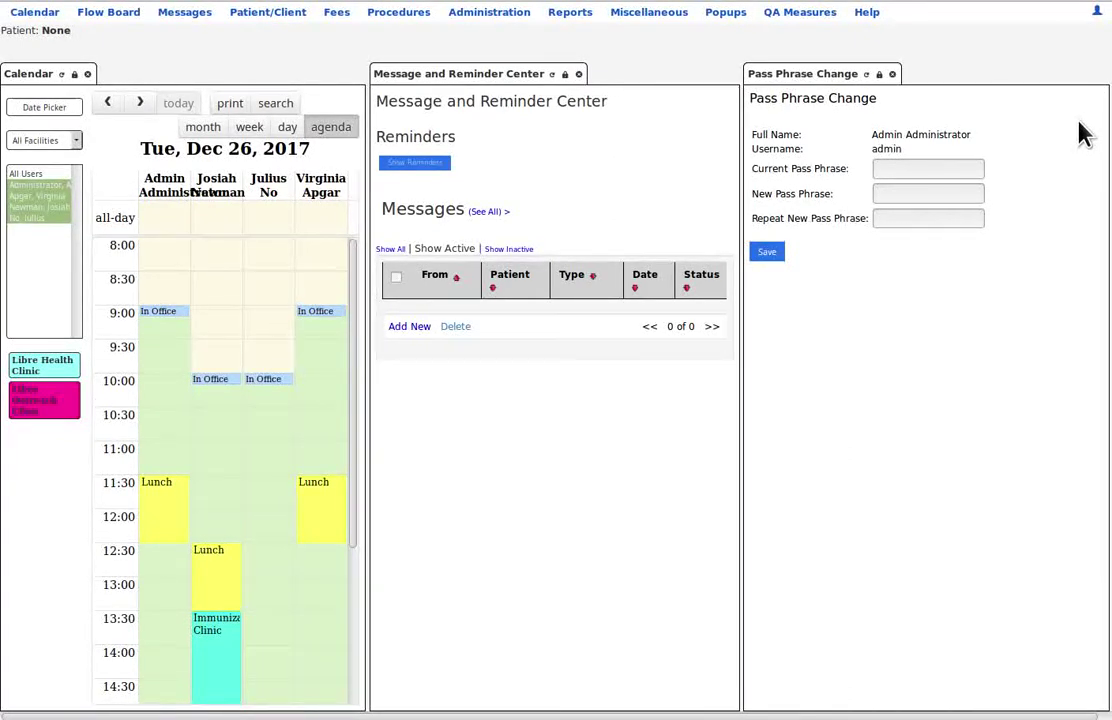
click(108, 14)
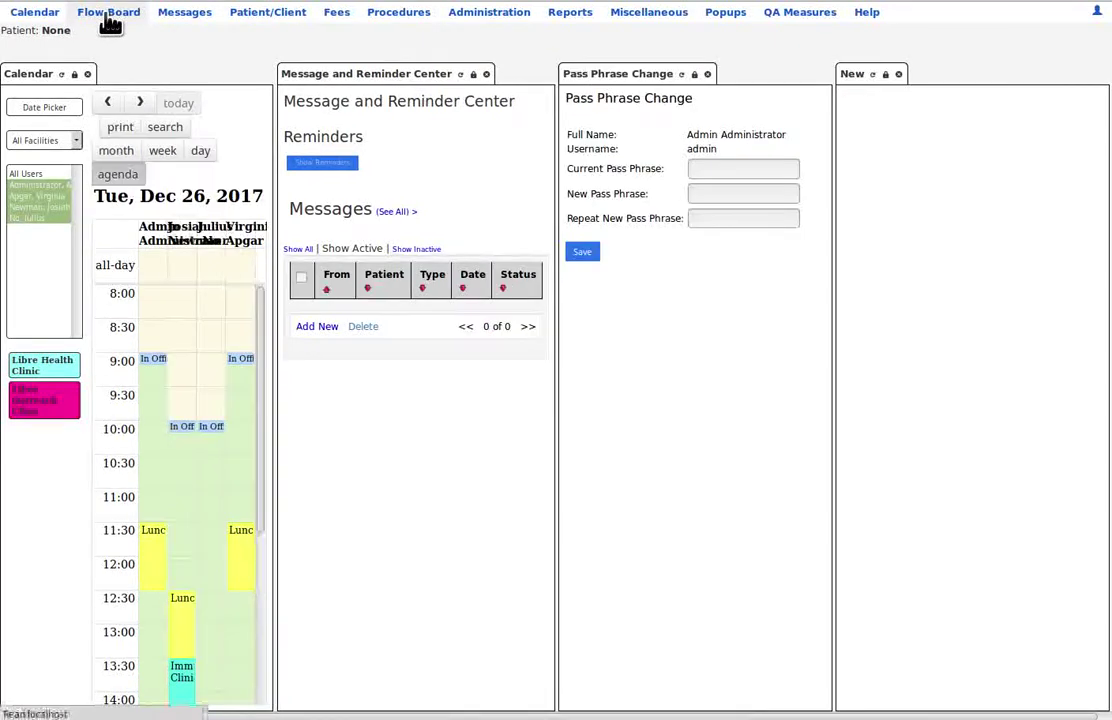
- Open the Patient Finder list from Patient/Client > Finder
mouse_move(241, 17)
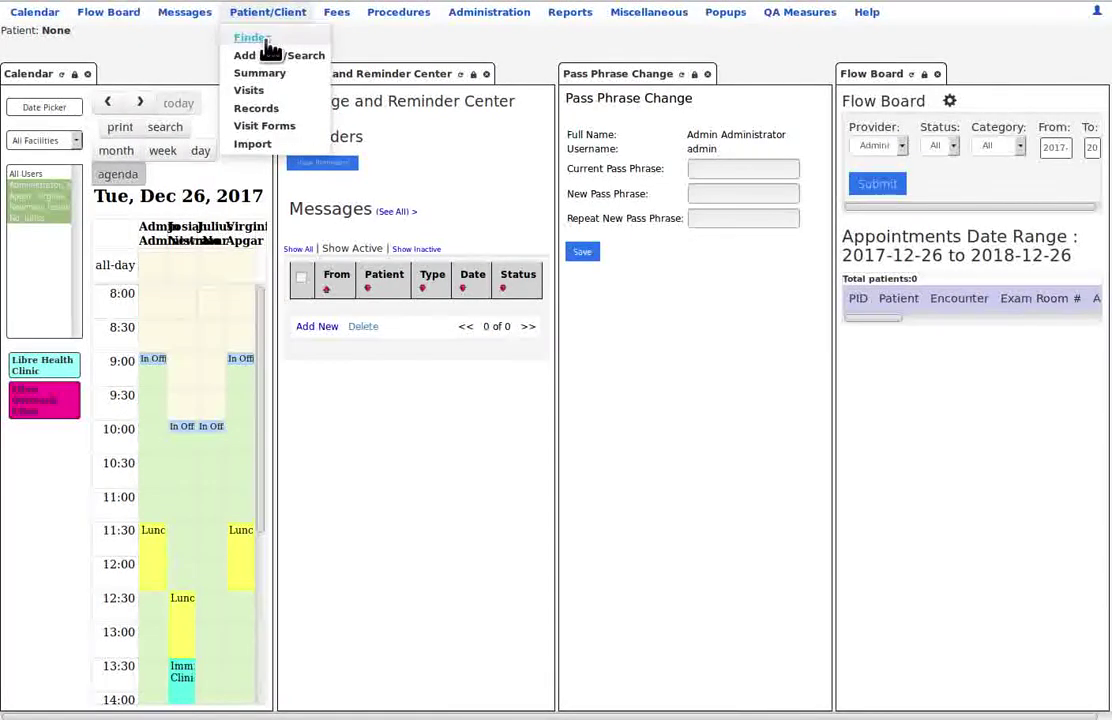
click(262, 40)
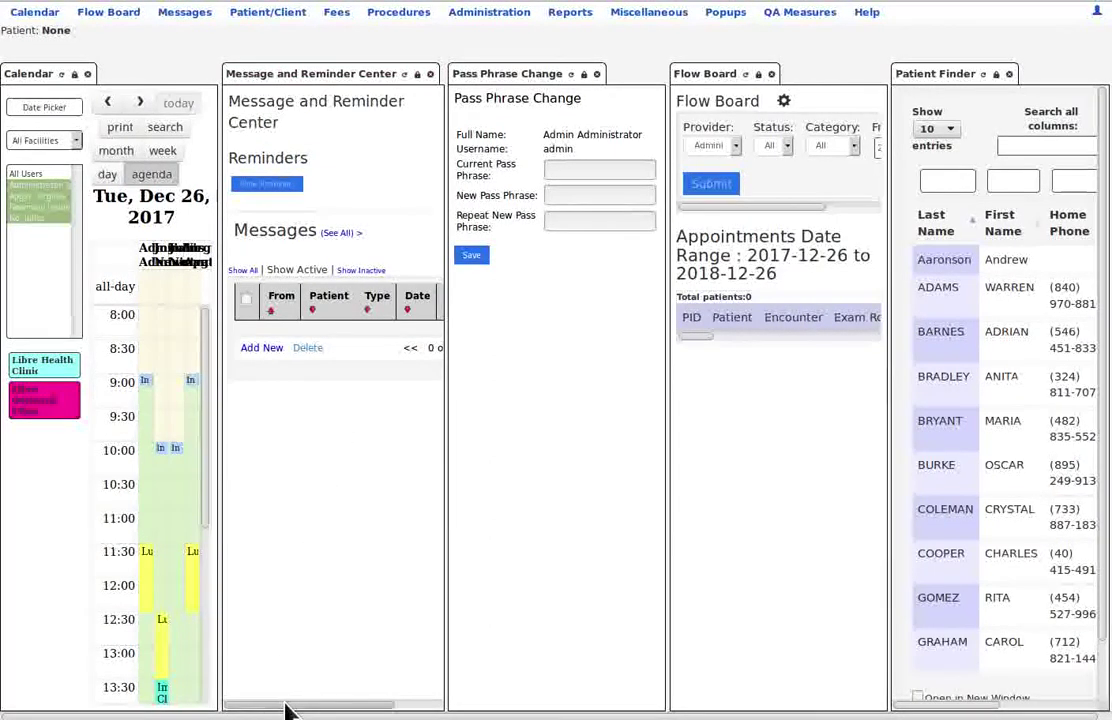
drag(287, 710, 330, 710)
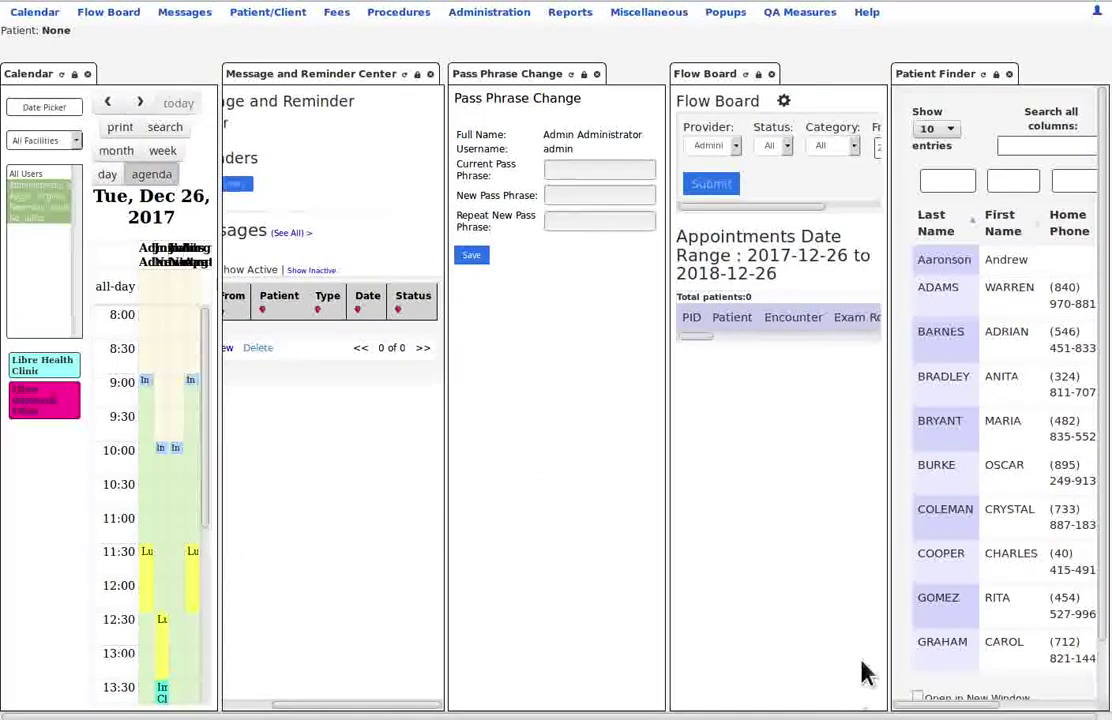
mouse_move(905, 708)
mouse_down()
mouse_move(1020, 712)
mouse_move(905, 708)
mouse_up()
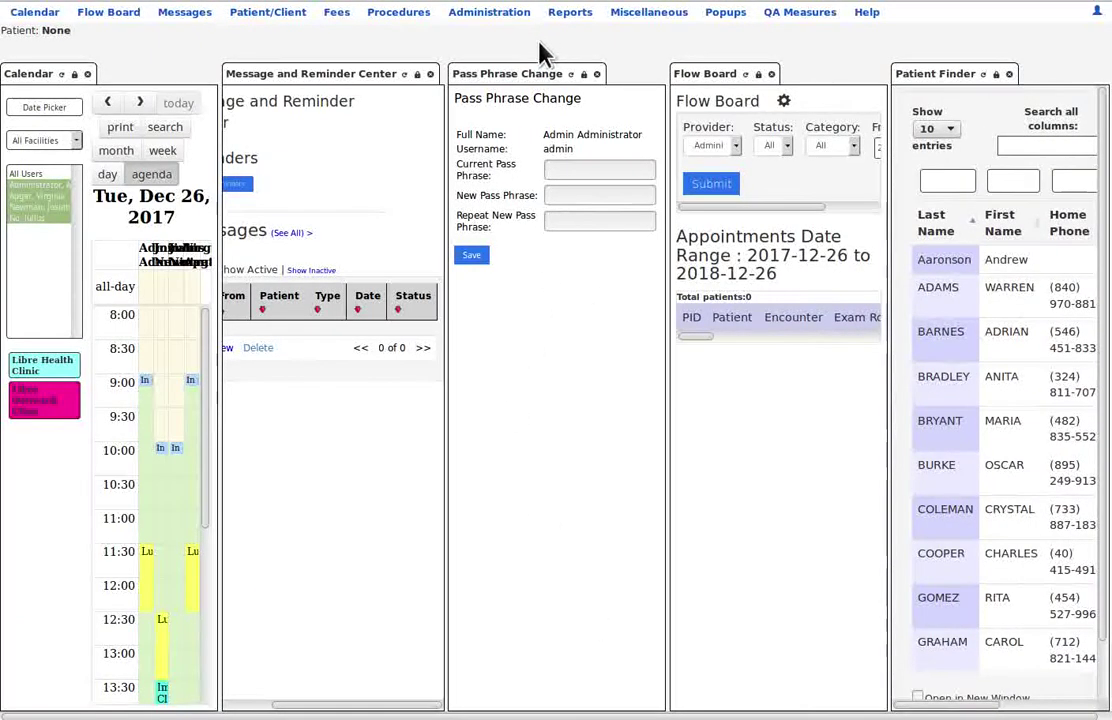
- Close the Pass Phrase Change panel and collapse the Flow Board, with the page temporarily zoomed in
key(ctrl+plus)
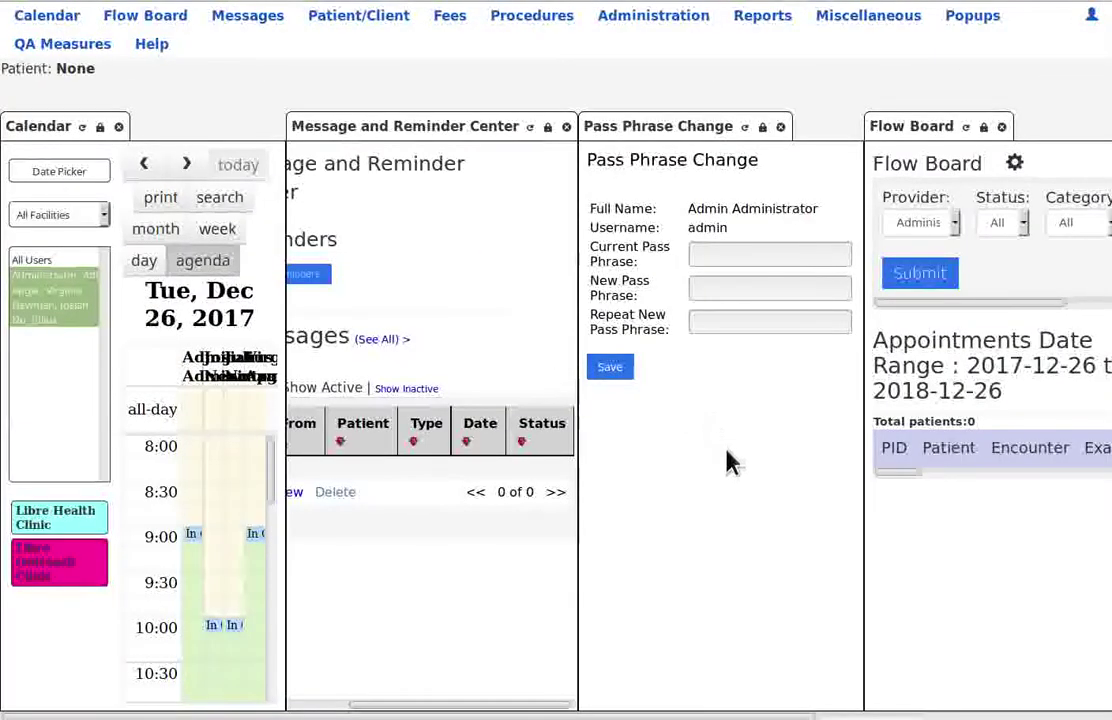
key(ctrl+plus)
key(ctrl+plus)
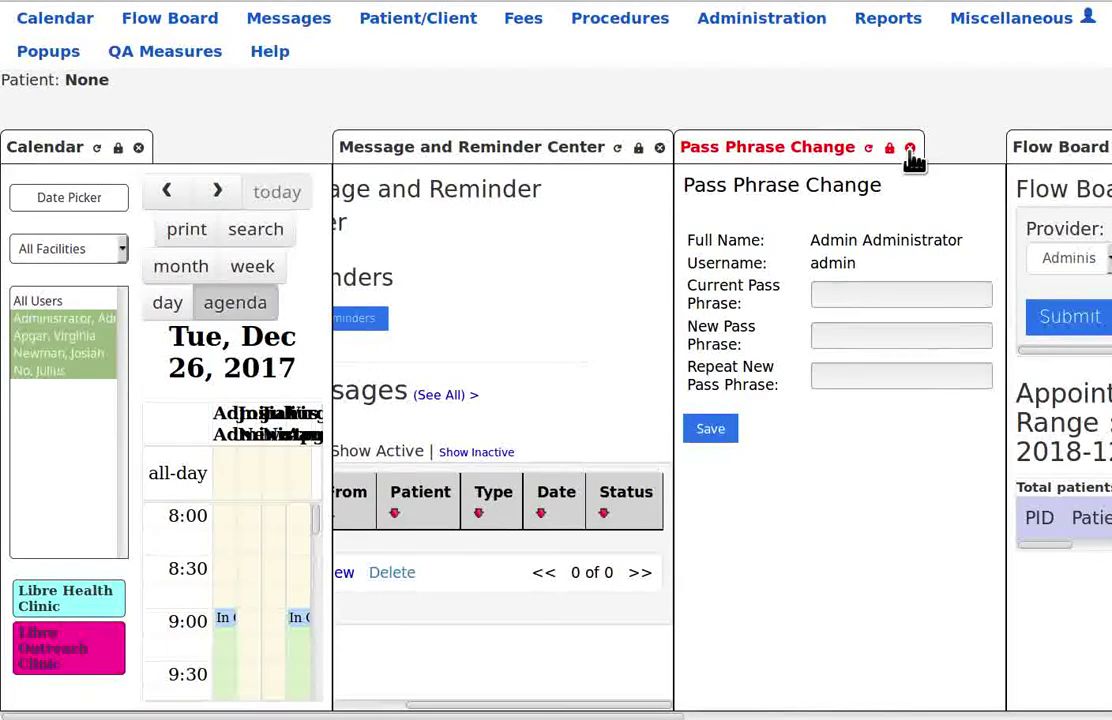
click(910, 148)
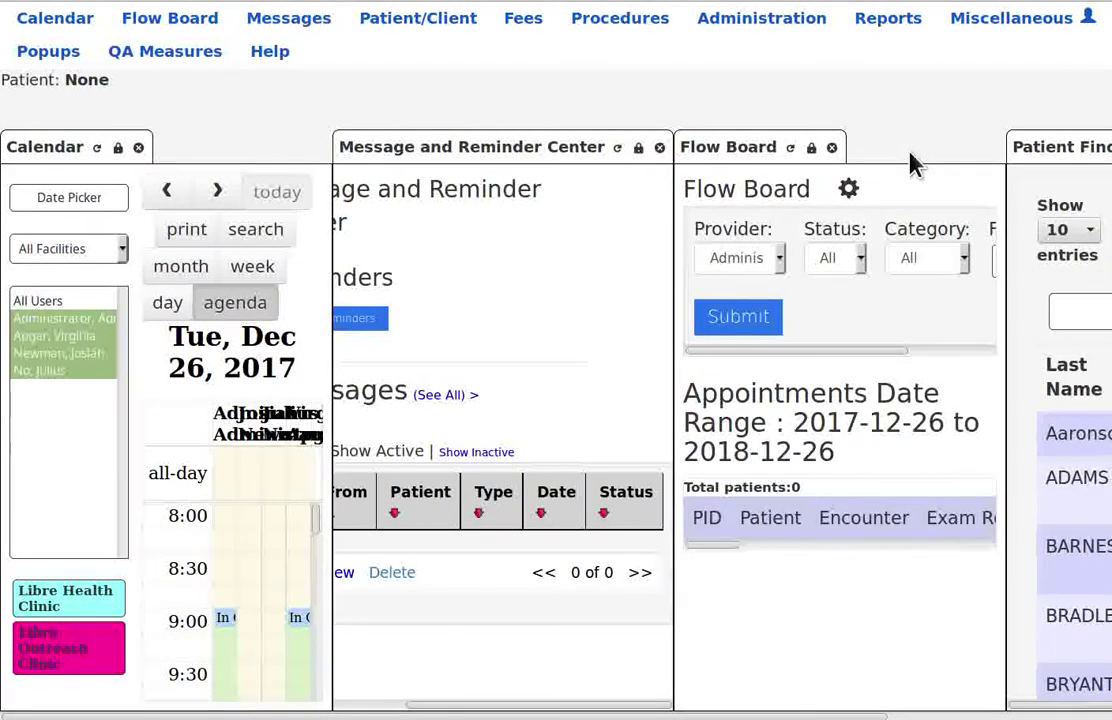
click(813, 150)
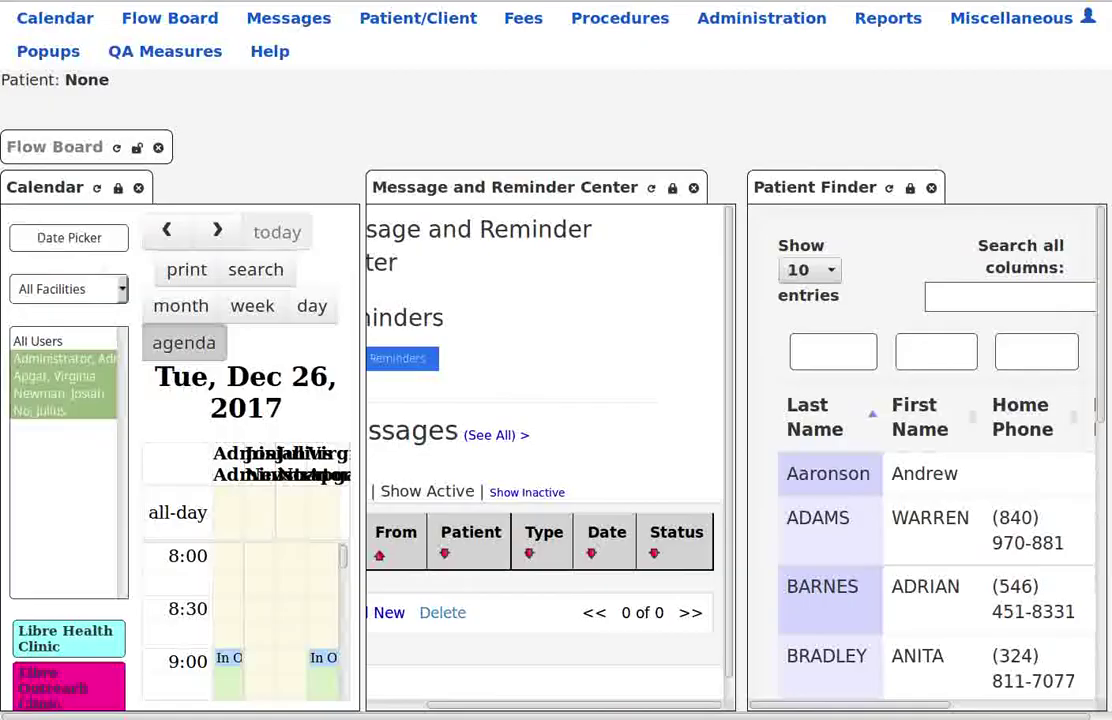
key(ctrl+minus)
key(ctrl+minus)
key(ctrl+minus)
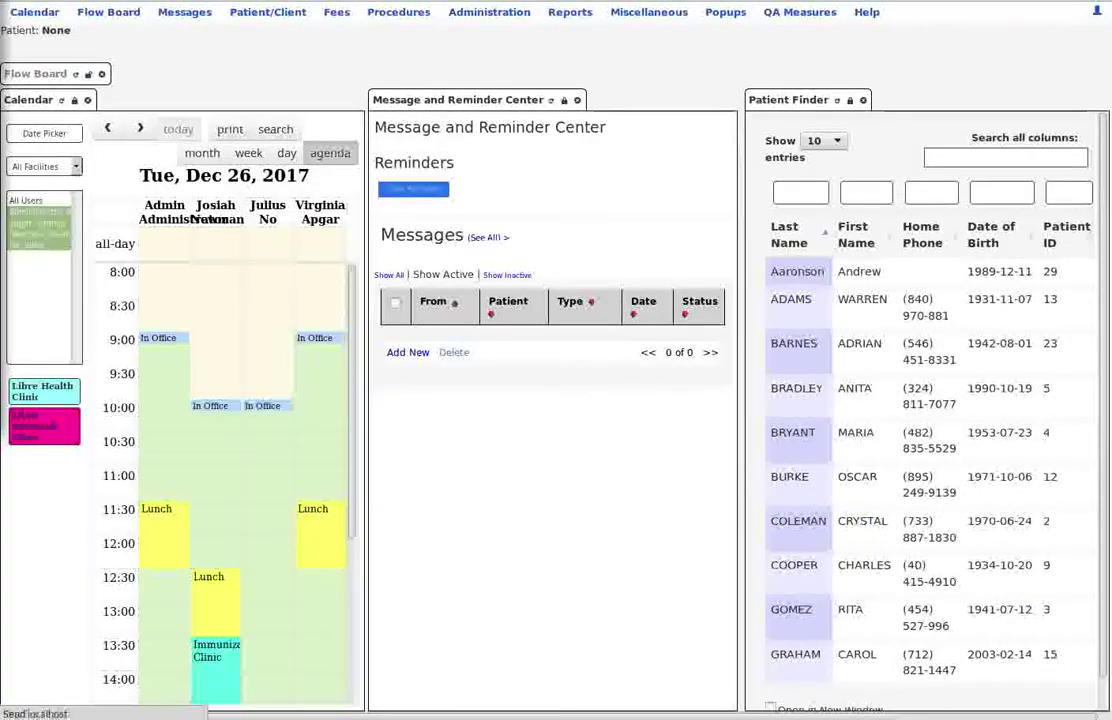
- Close the Flow Board, Calendar and Message and Reminder Center panels, leaving the 28-entry Patient Finder
click(101, 75)
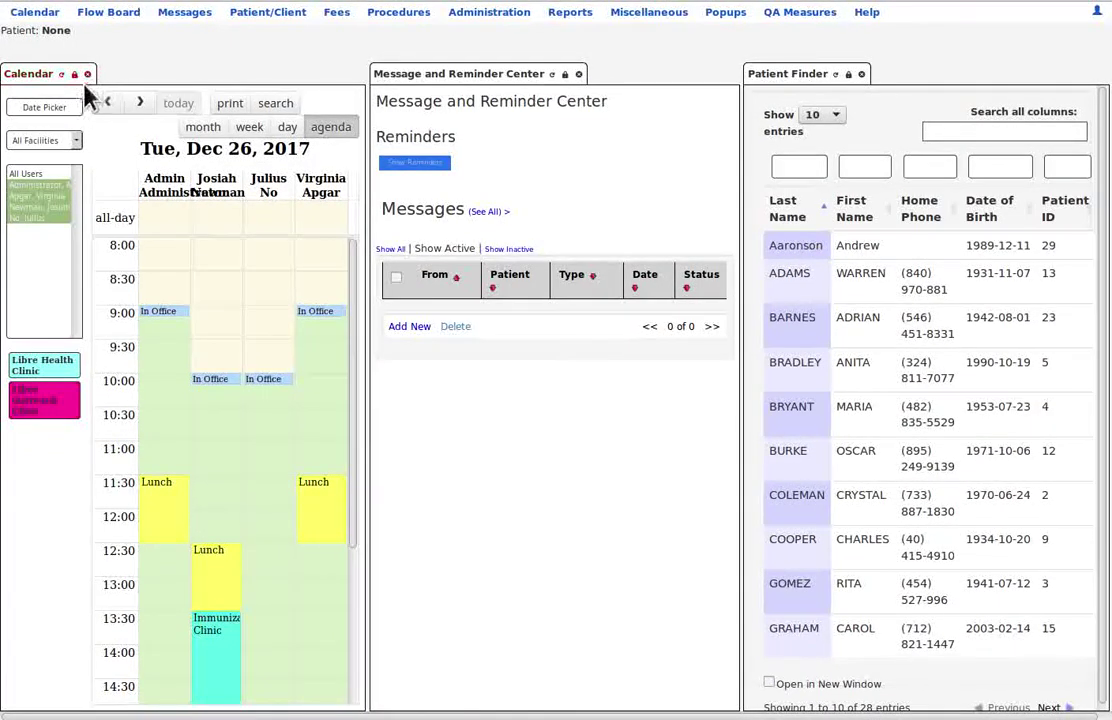
click(87, 74)
click(208, 74)
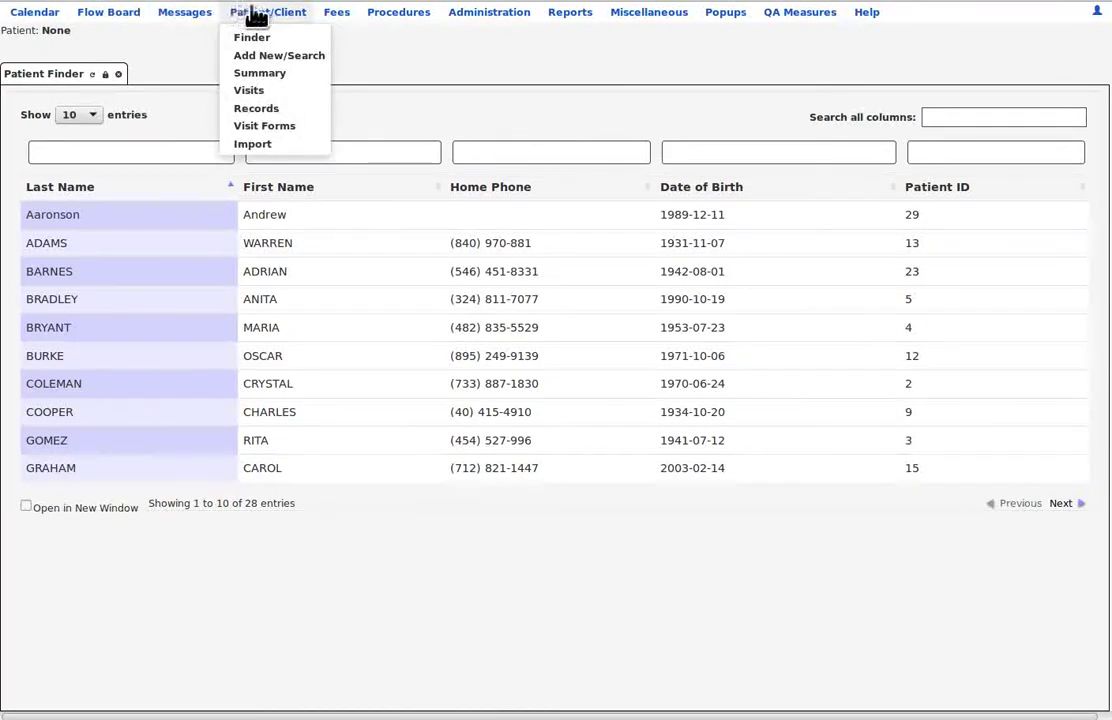
mouse_move(325, 24)
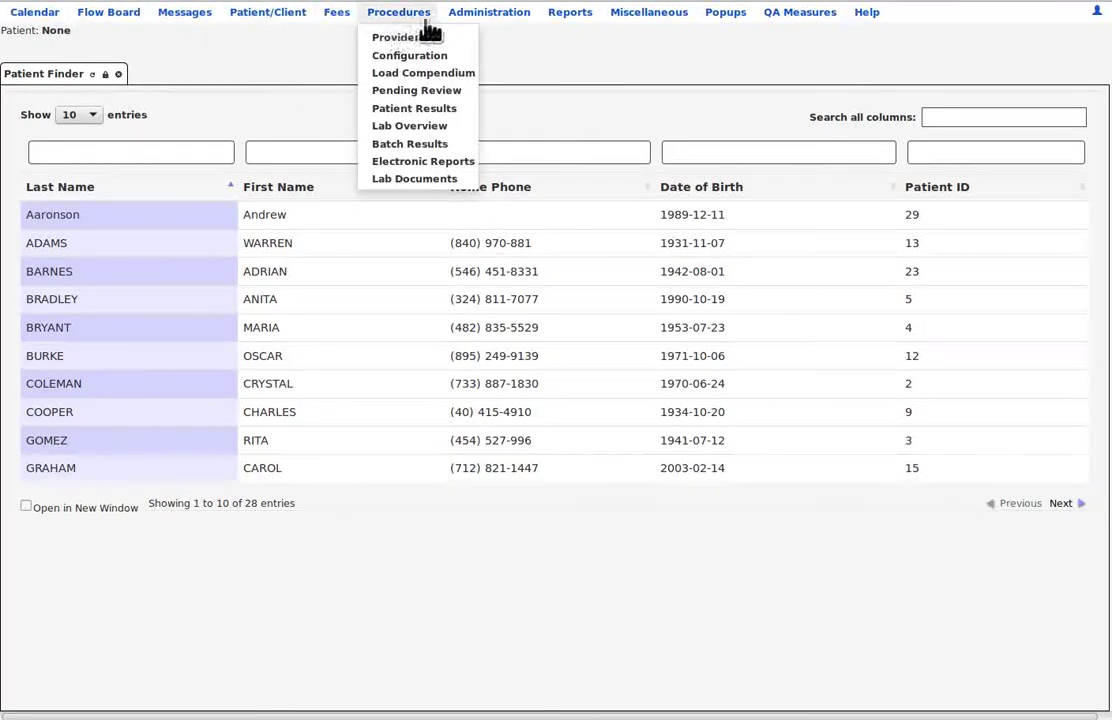
mouse_move(555, 22)
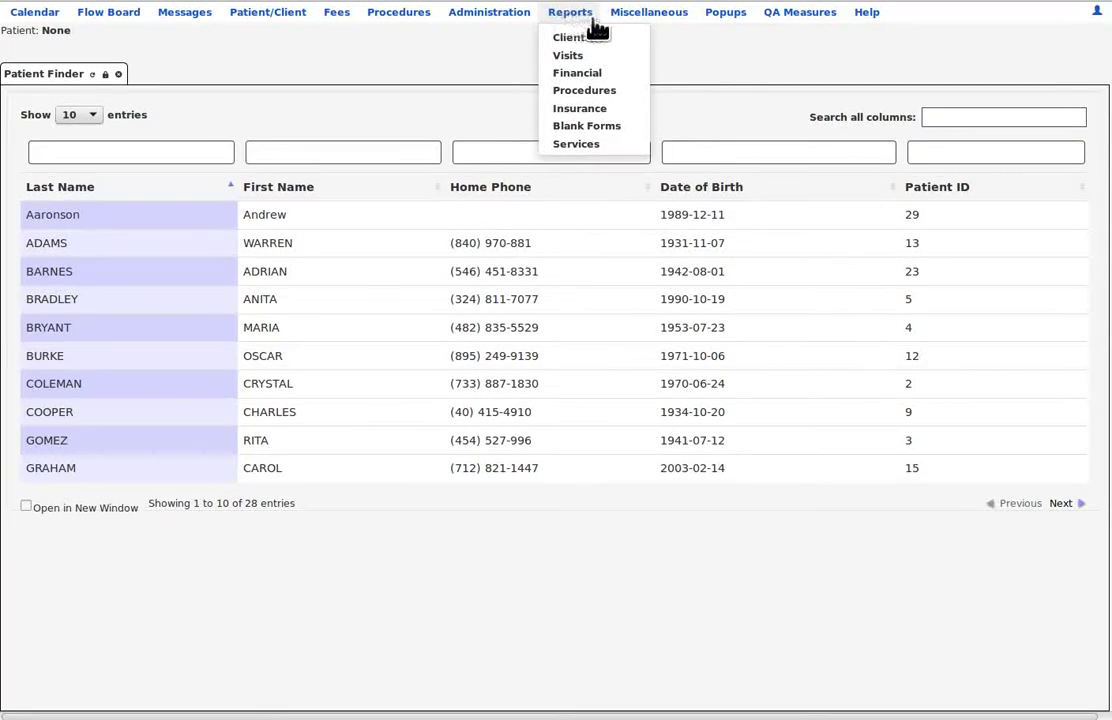
mouse_move(1097, 12)
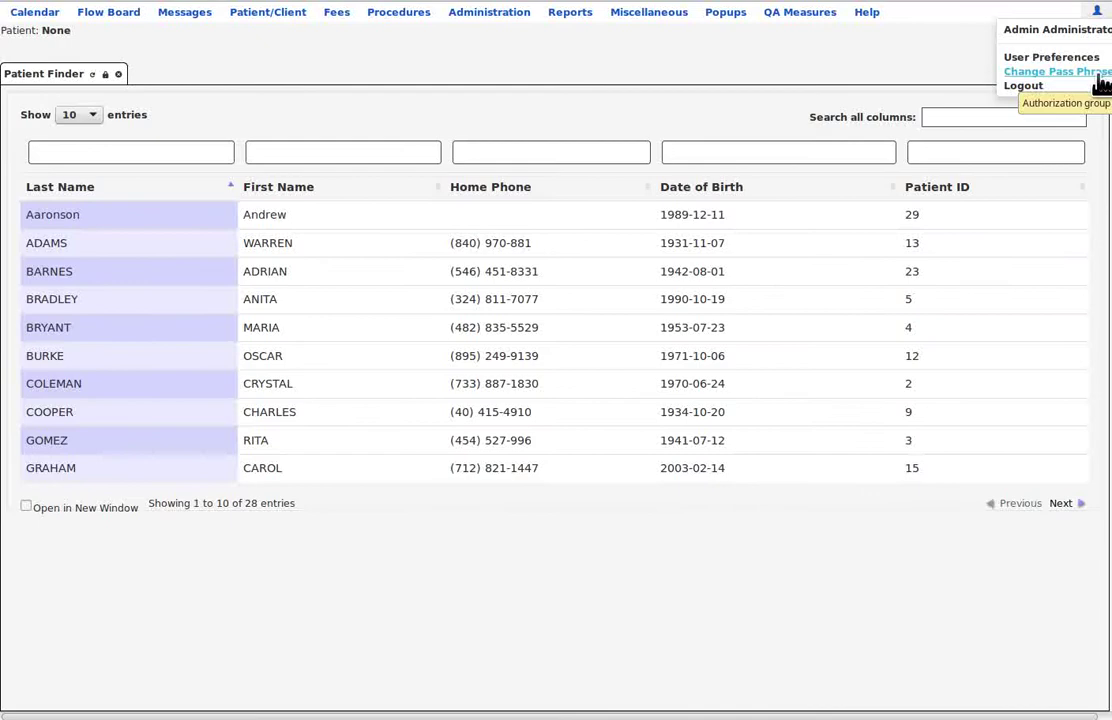
- Open User Preferences and close the Patient Finder so Edit User Settings stands alone
click(1089, 59)
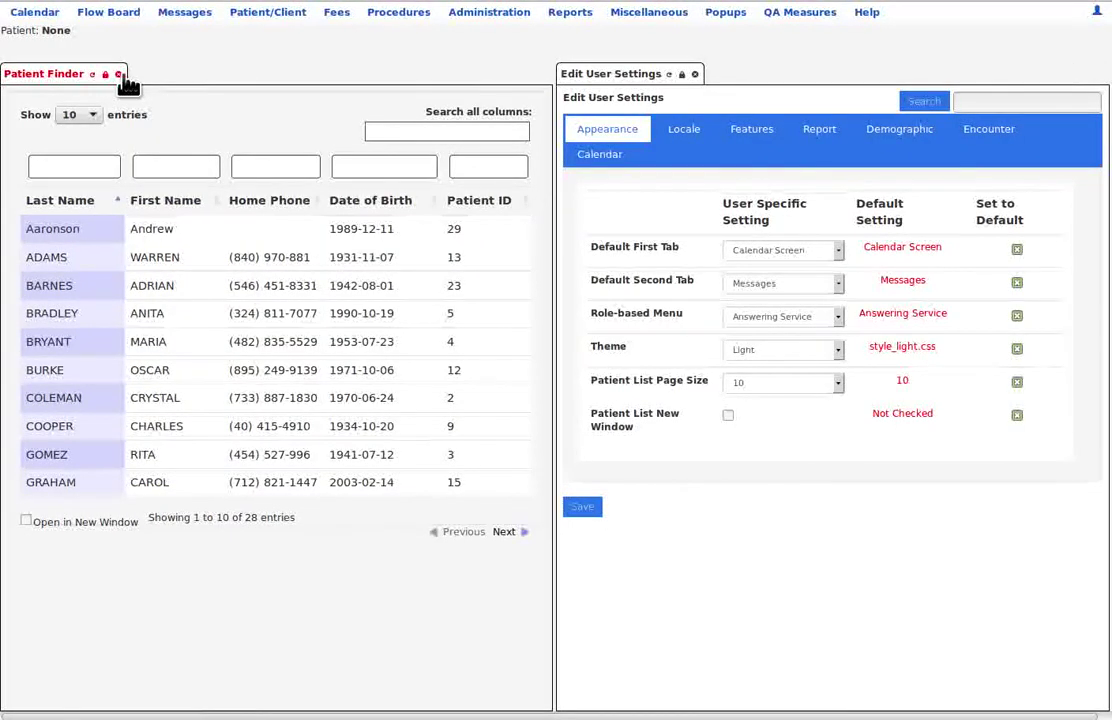
click(118, 74)
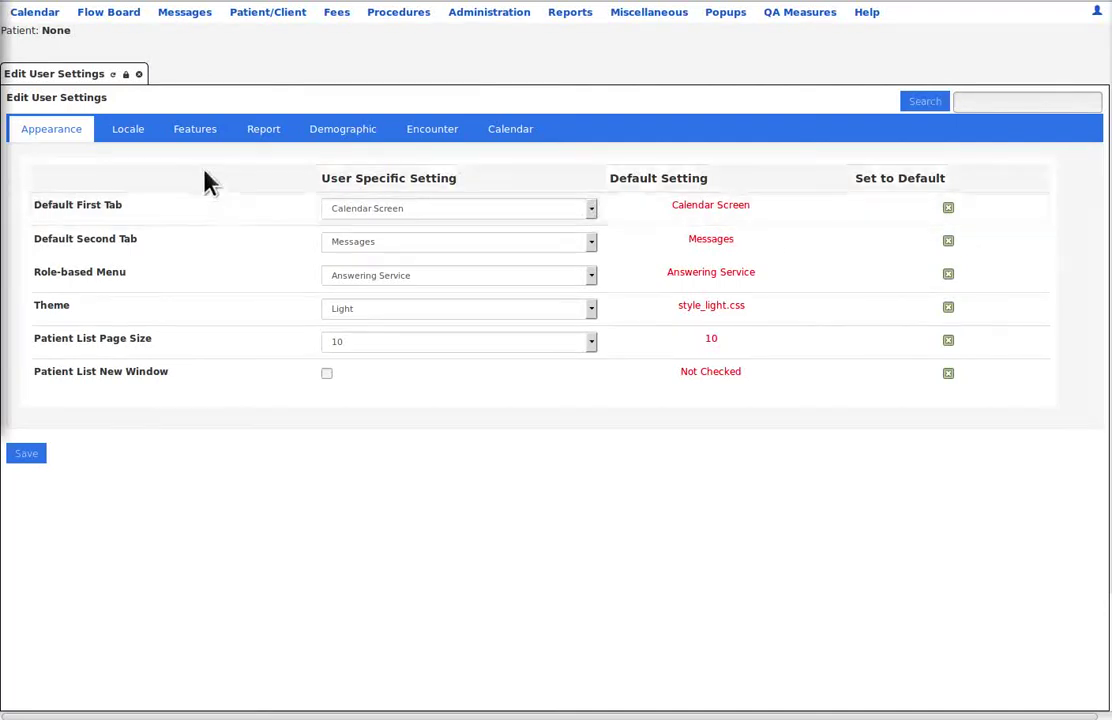
- Review the Locale, Report and Calendar tabs of Edit User Settings, then save them
click(134, 138)
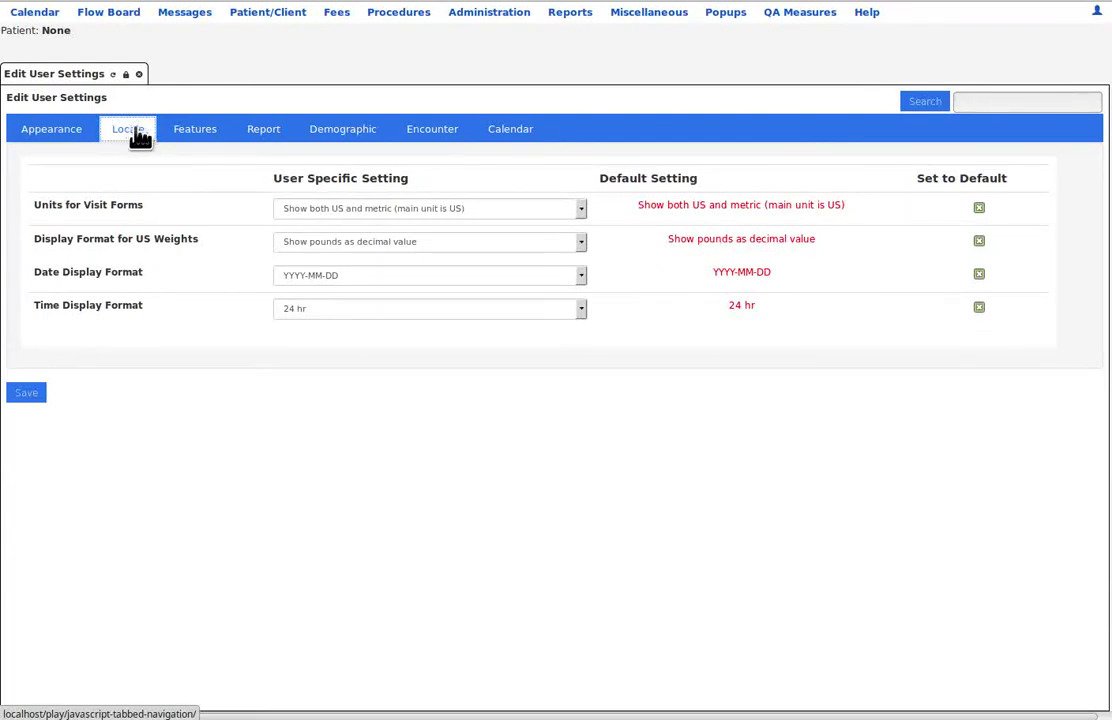
click(266, 137)
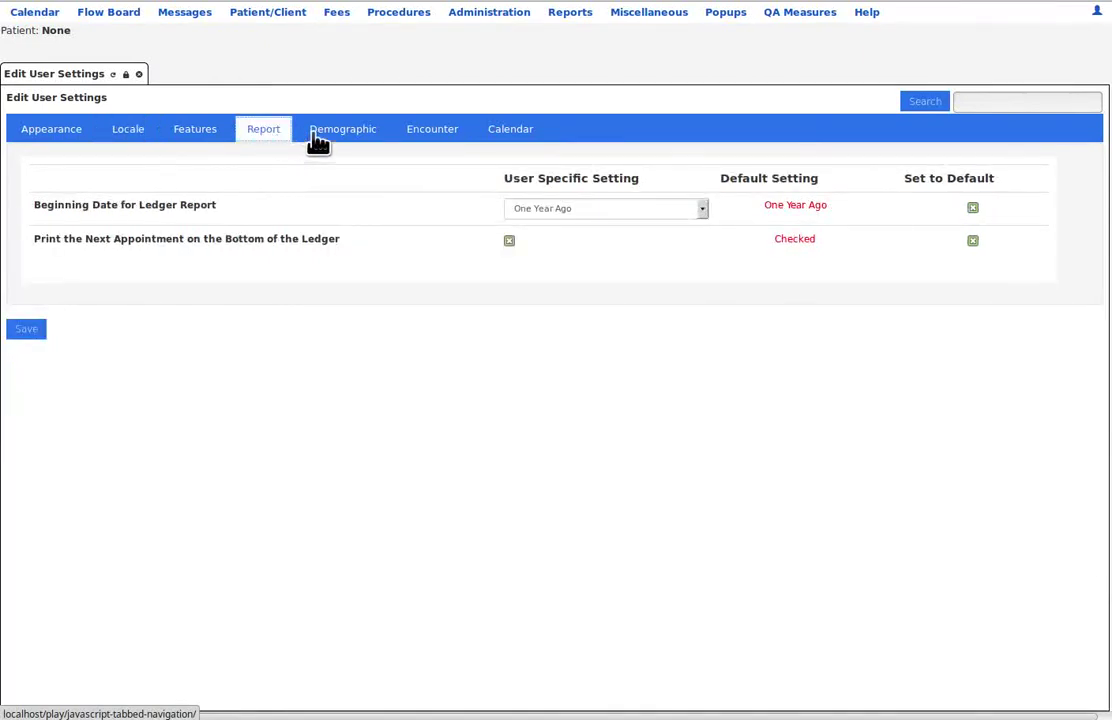
click(512, 140)
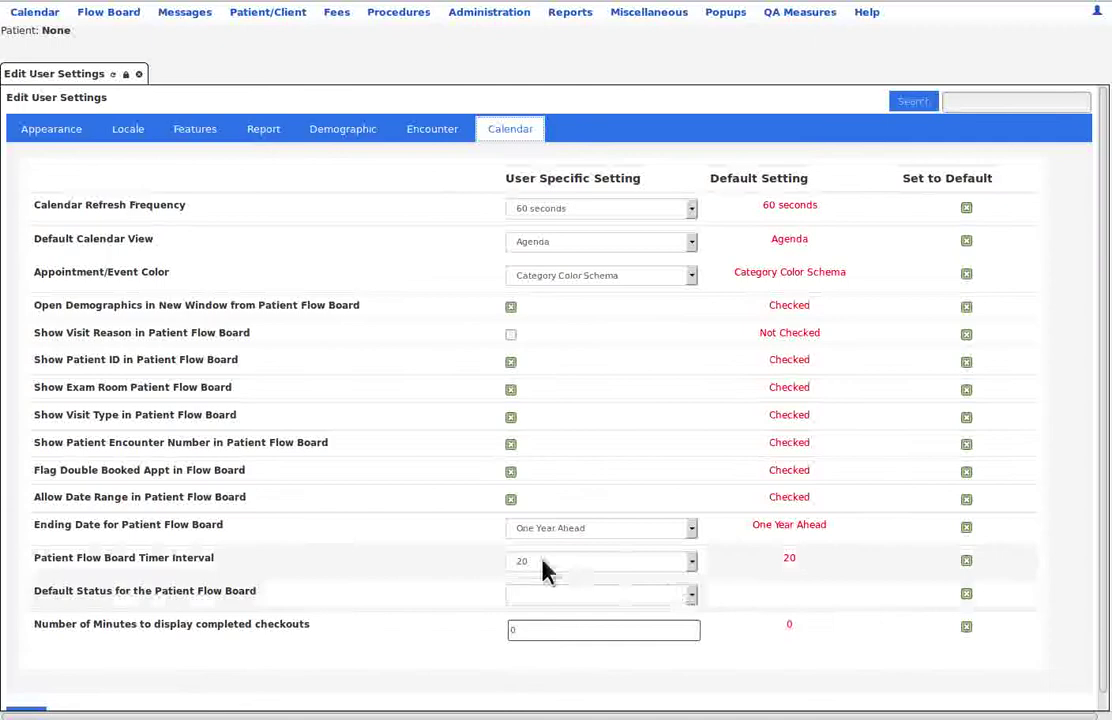
scroll(192, 550, down, 1)
scroll(192, 550, down, 1)
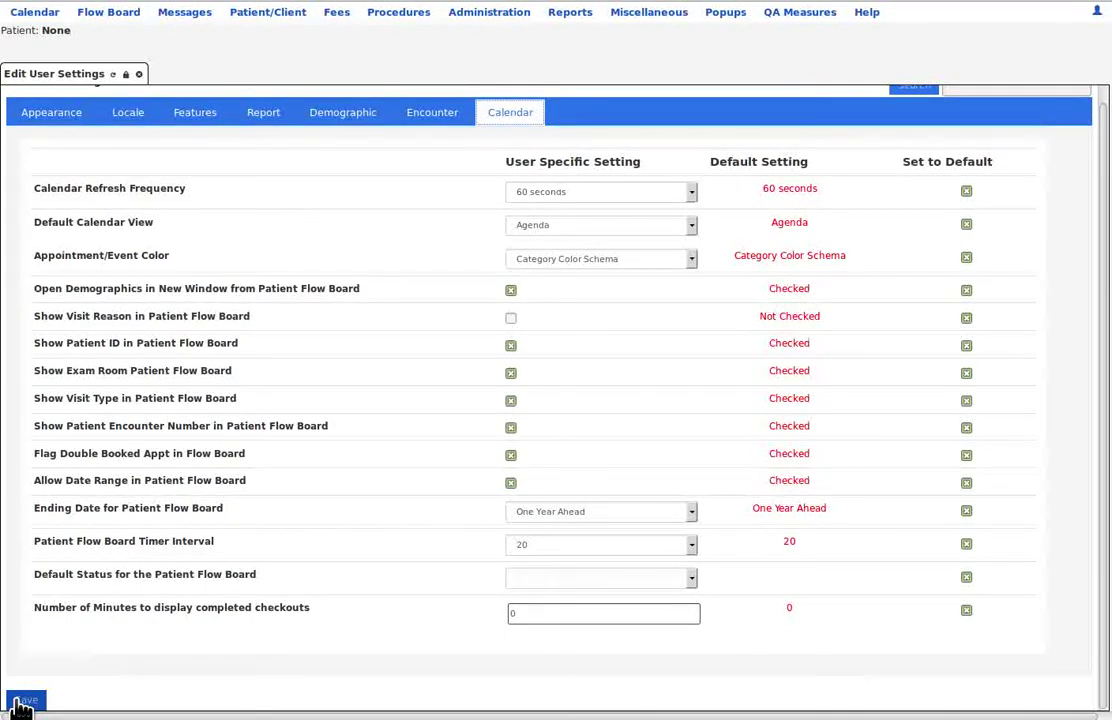
click(22, 702)
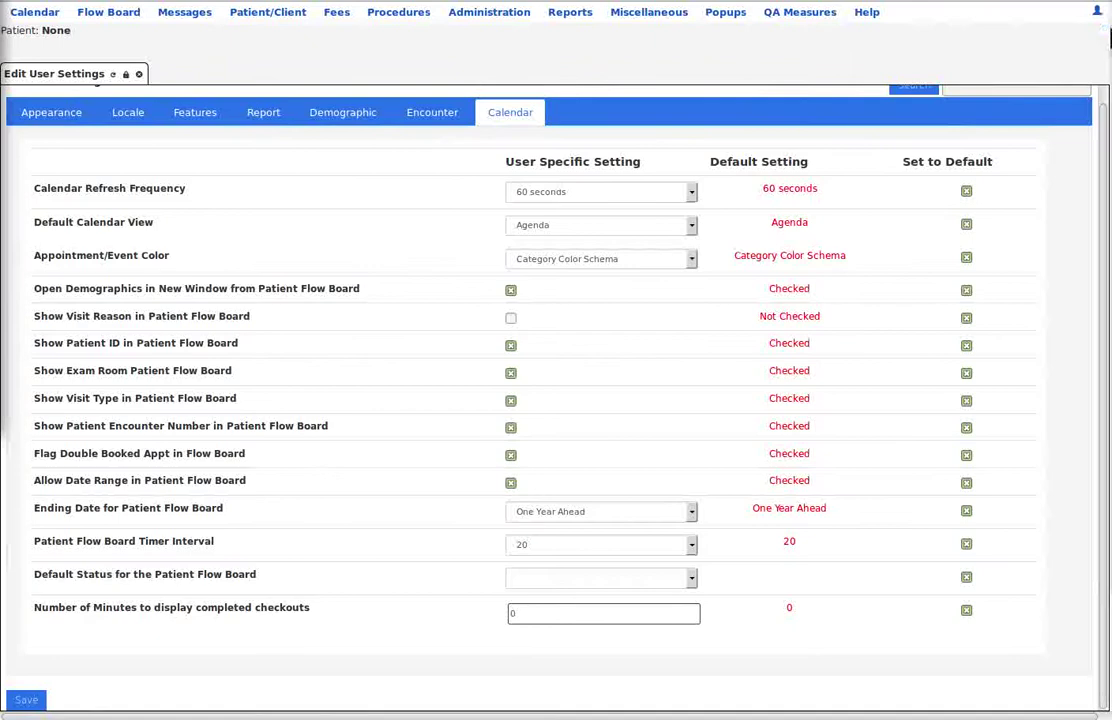
- Open the admin's Change Pass Phrase form, then show the Tue, Dec 26, 2017 Calendar beside it
mouse_move(1099, 30)
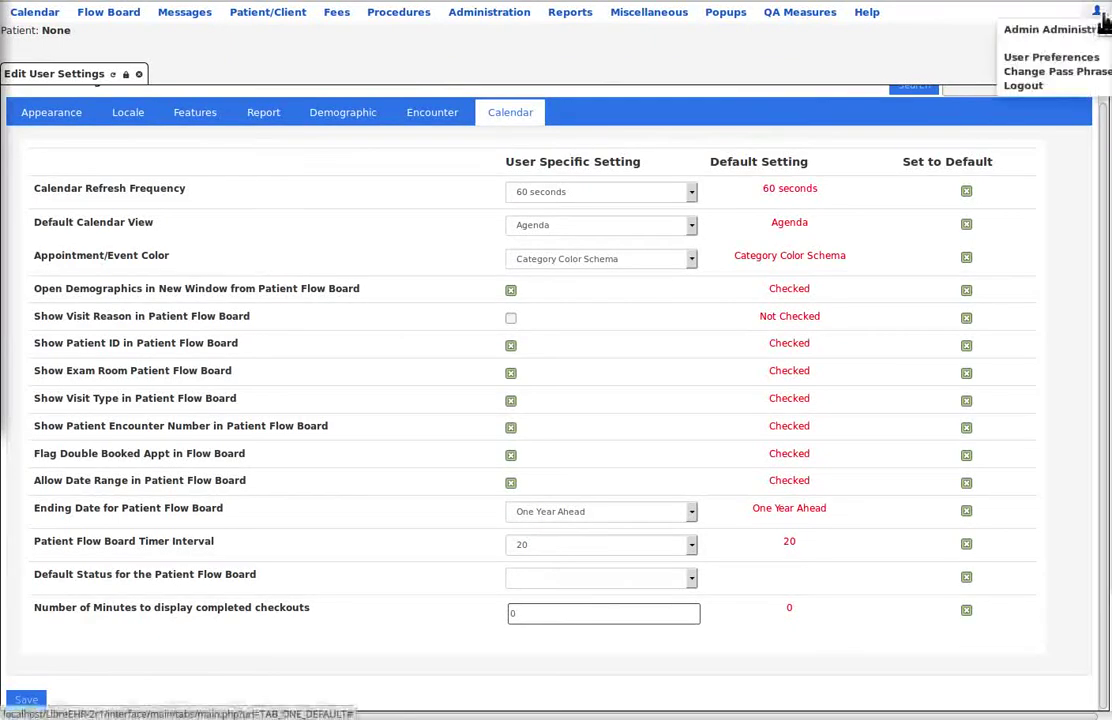
click(1092, 72)
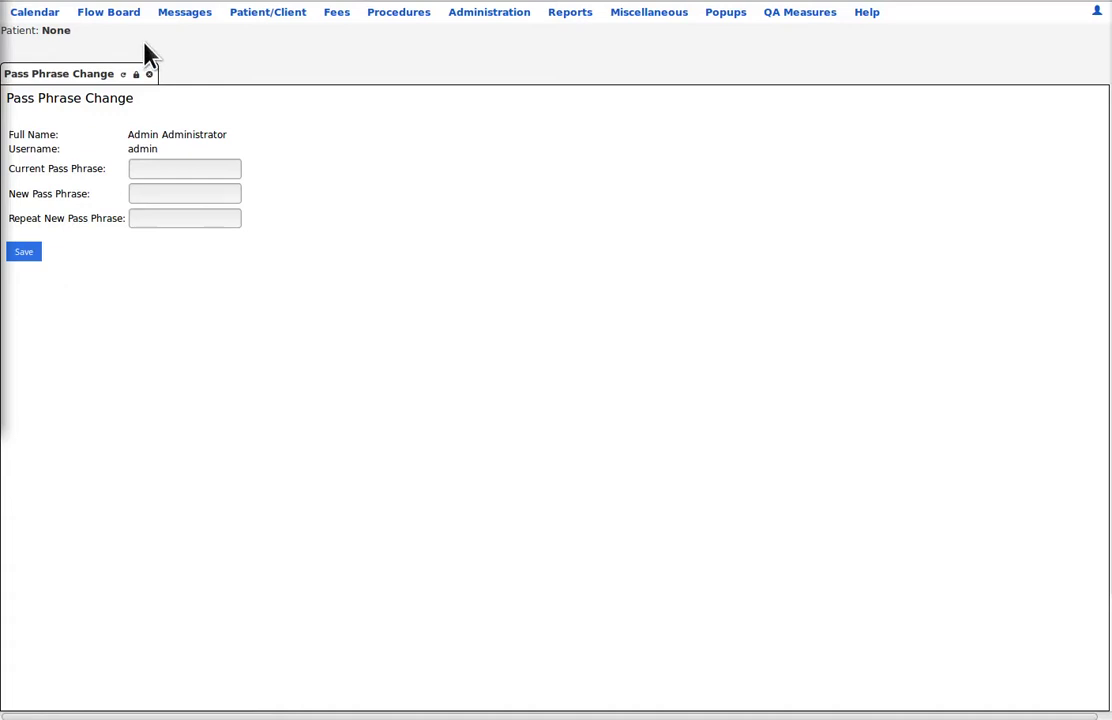
click(31, 18)
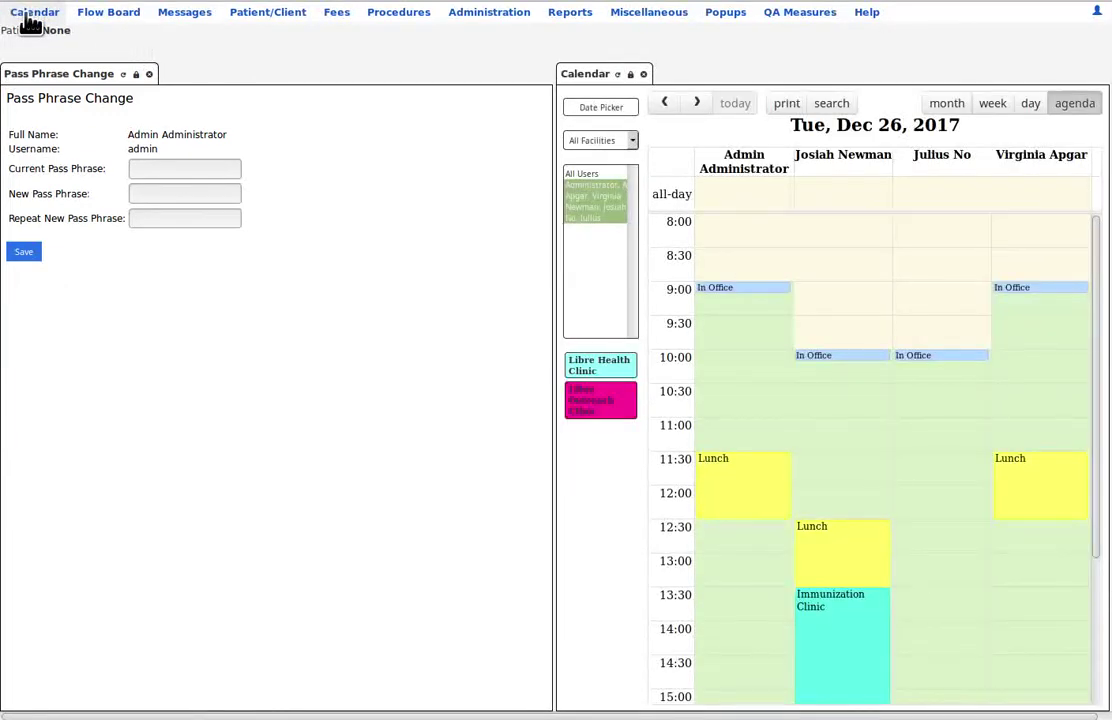
- Close the Pass Phrase Change form and show the December 2017 date picker over the agenda
click(149, 74)
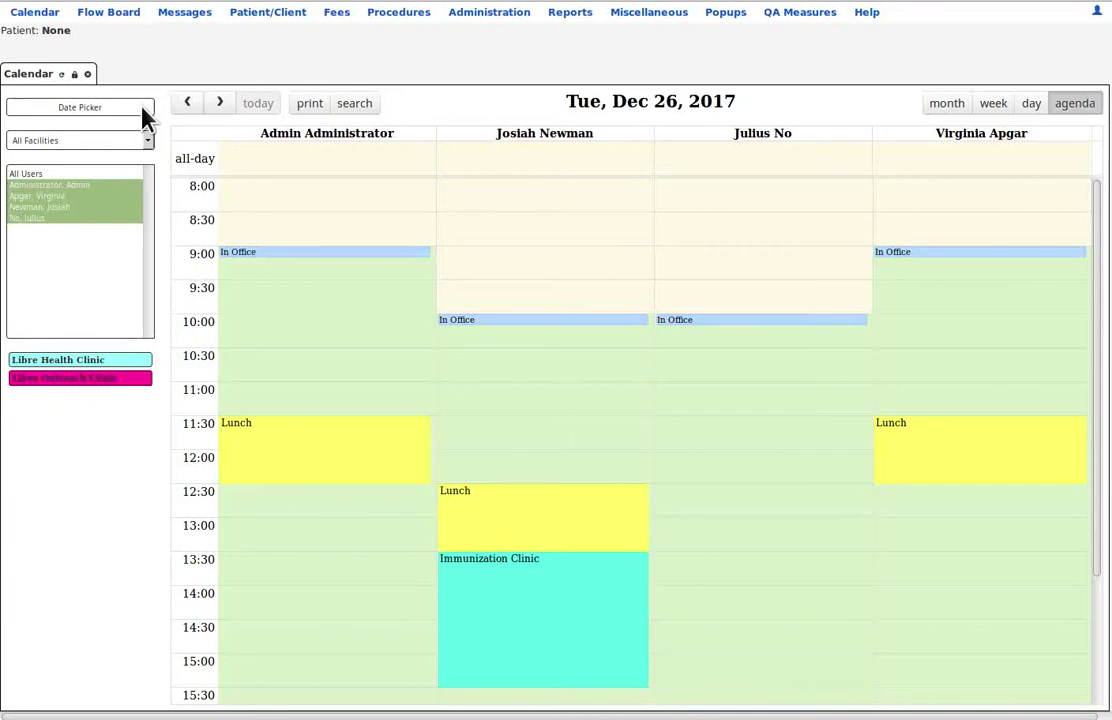
click(145, 112)
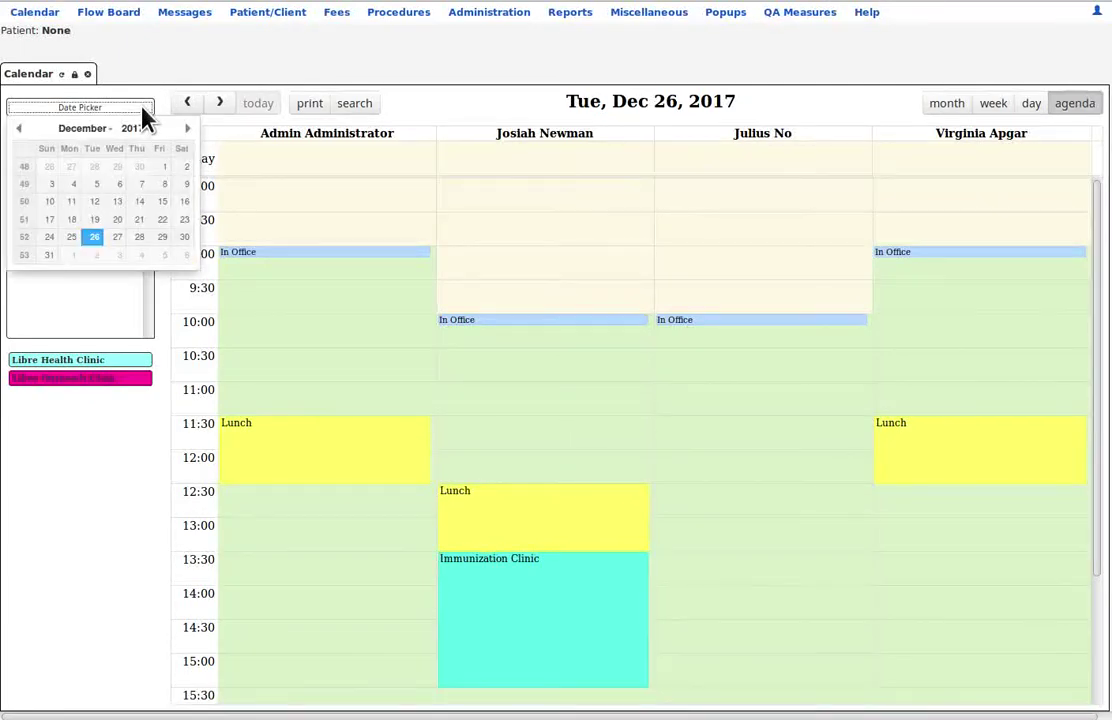
click(188, 129)
click(188, 130)
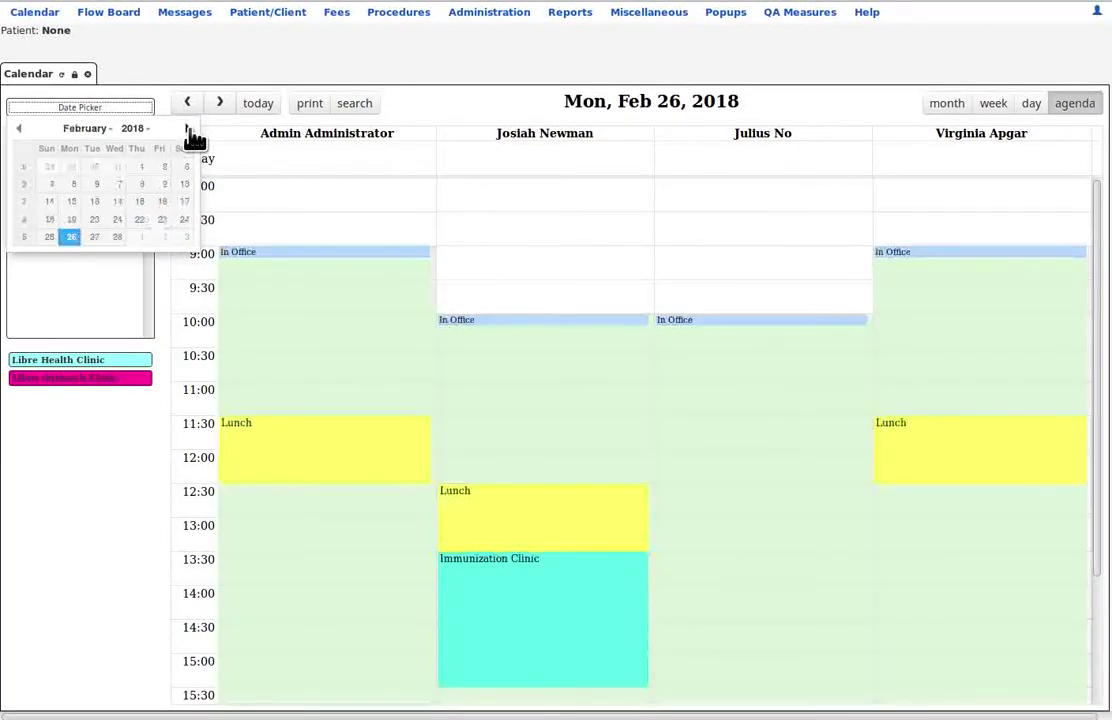
click(136, 131)
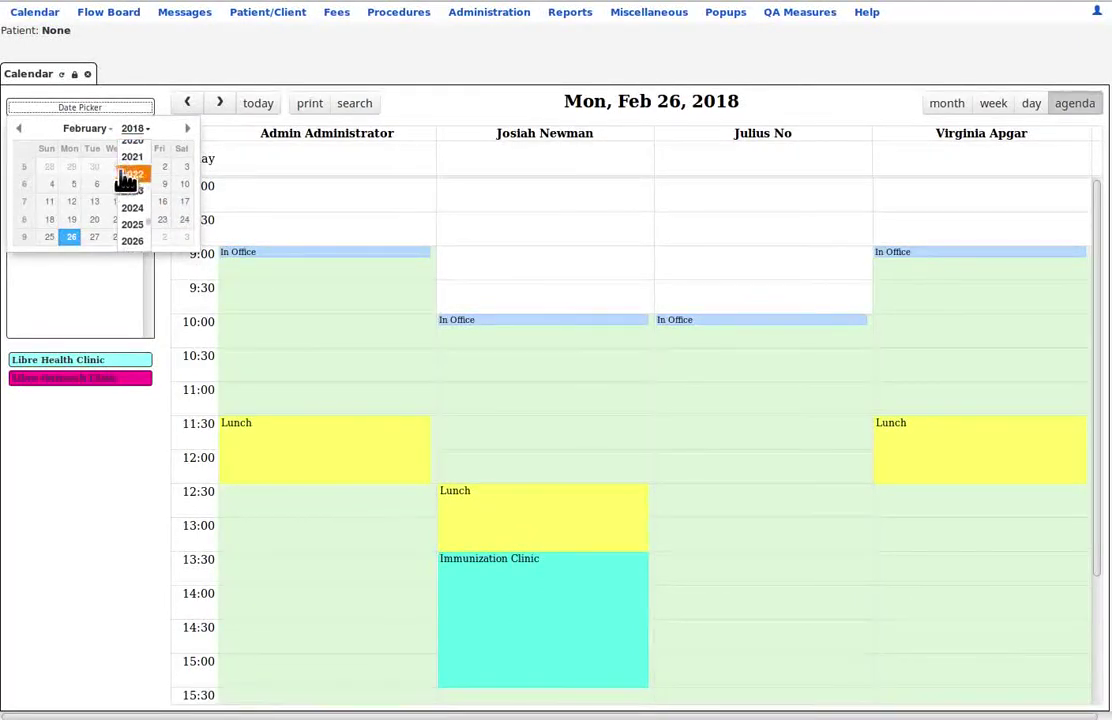
click(136, 168)
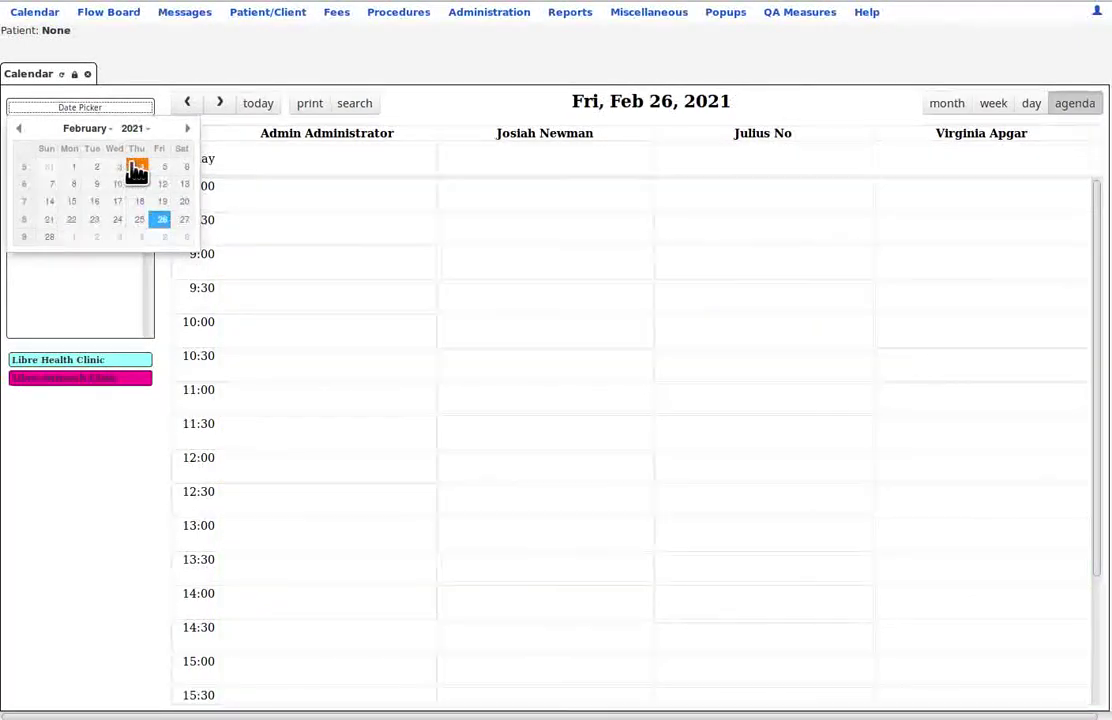
click(20, 129)
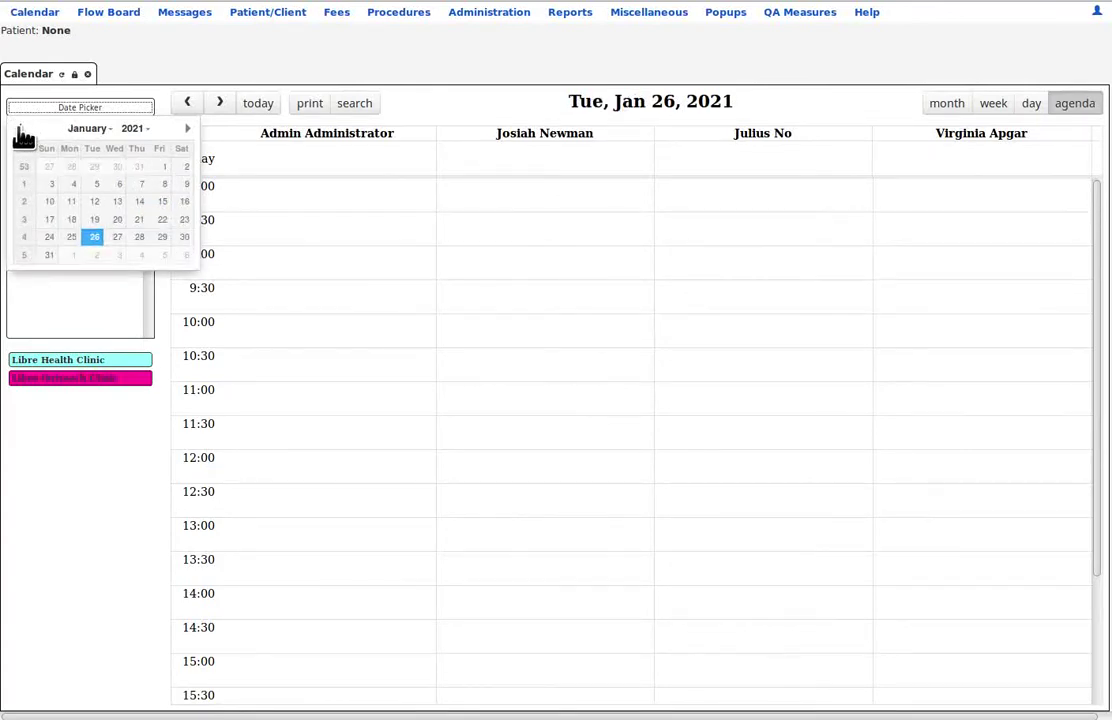
click(90, 244)
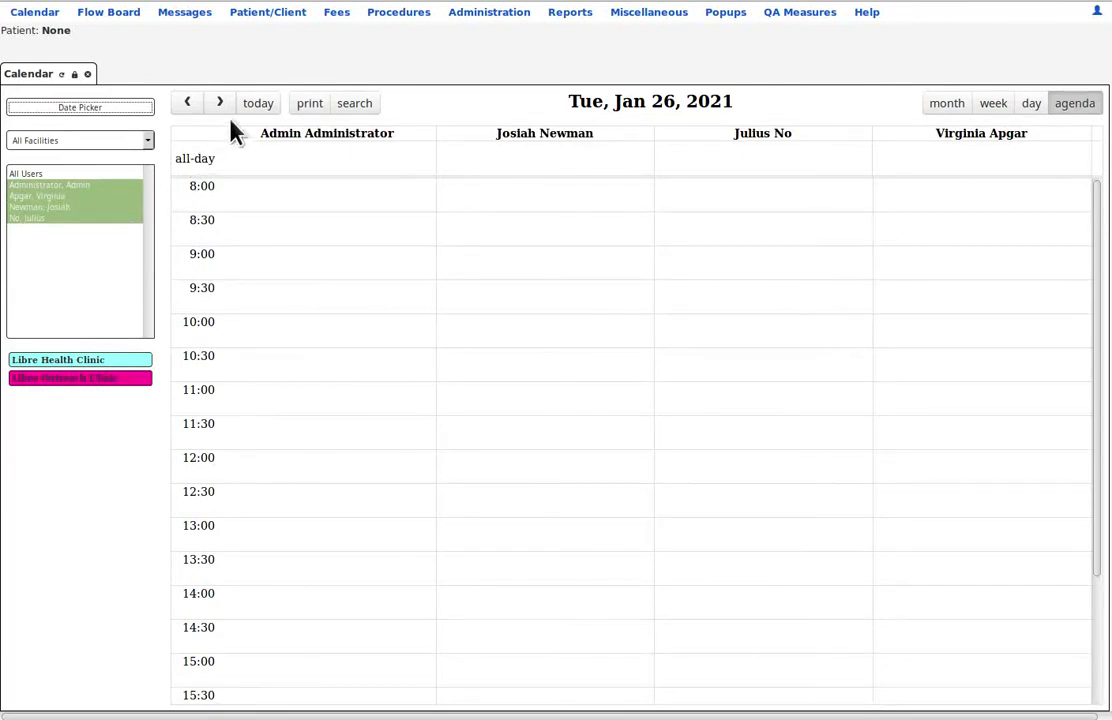
click(259, 104)
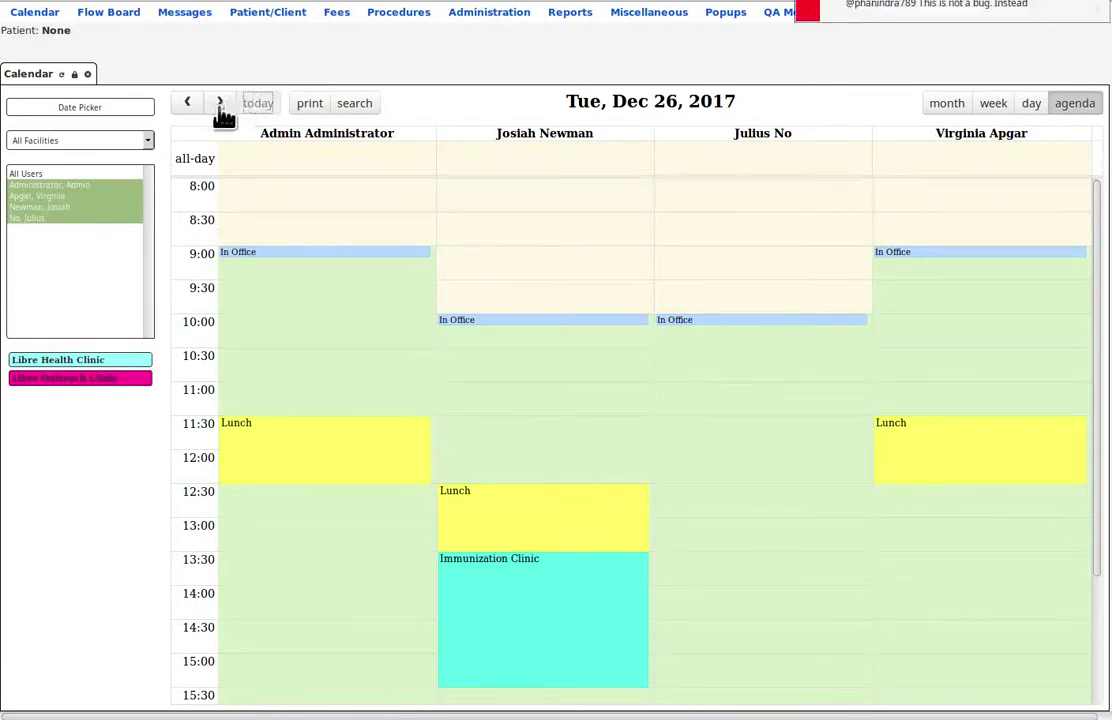
click(220, 104)
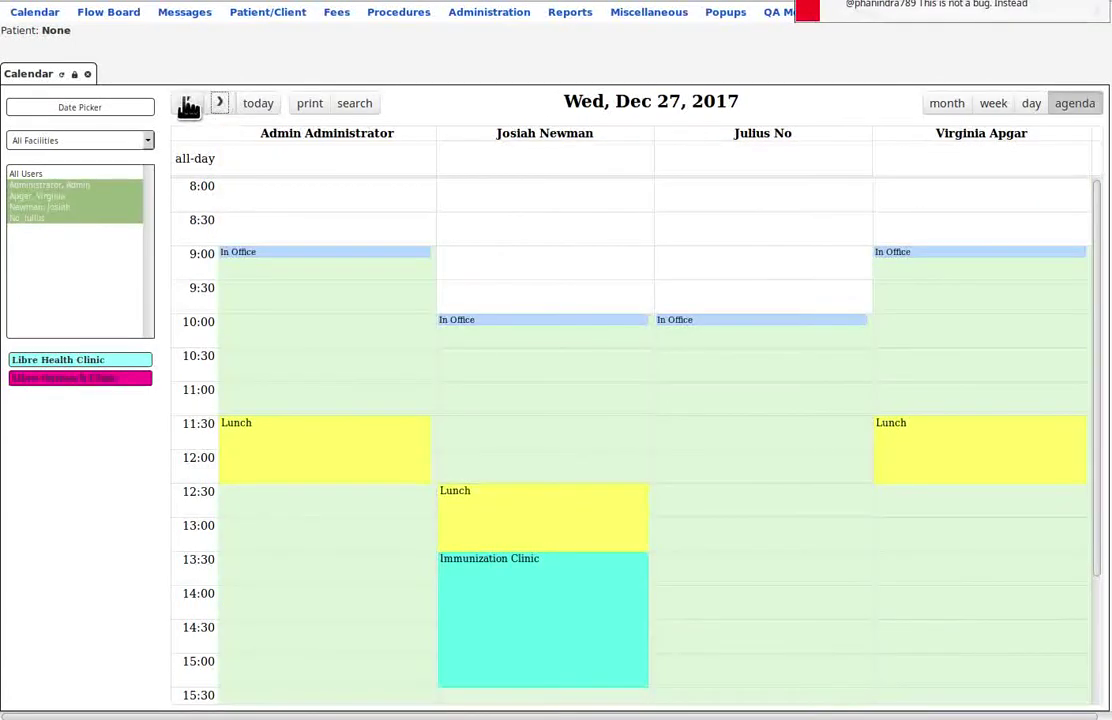
click(188, 104)
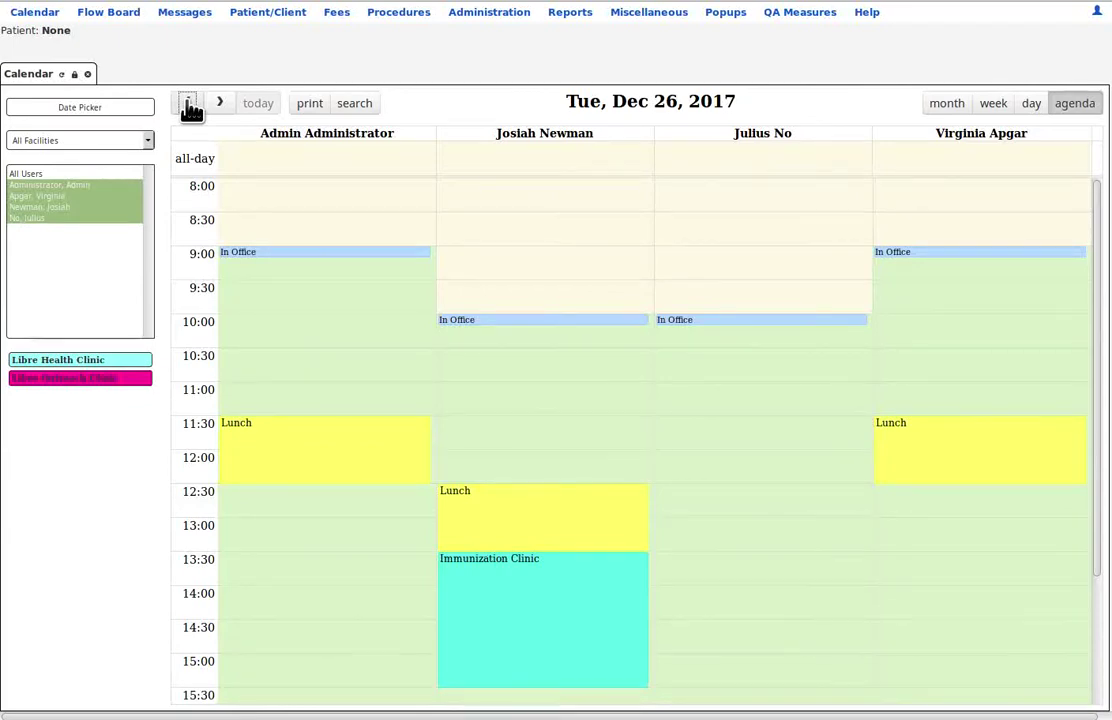
click(148, 145)
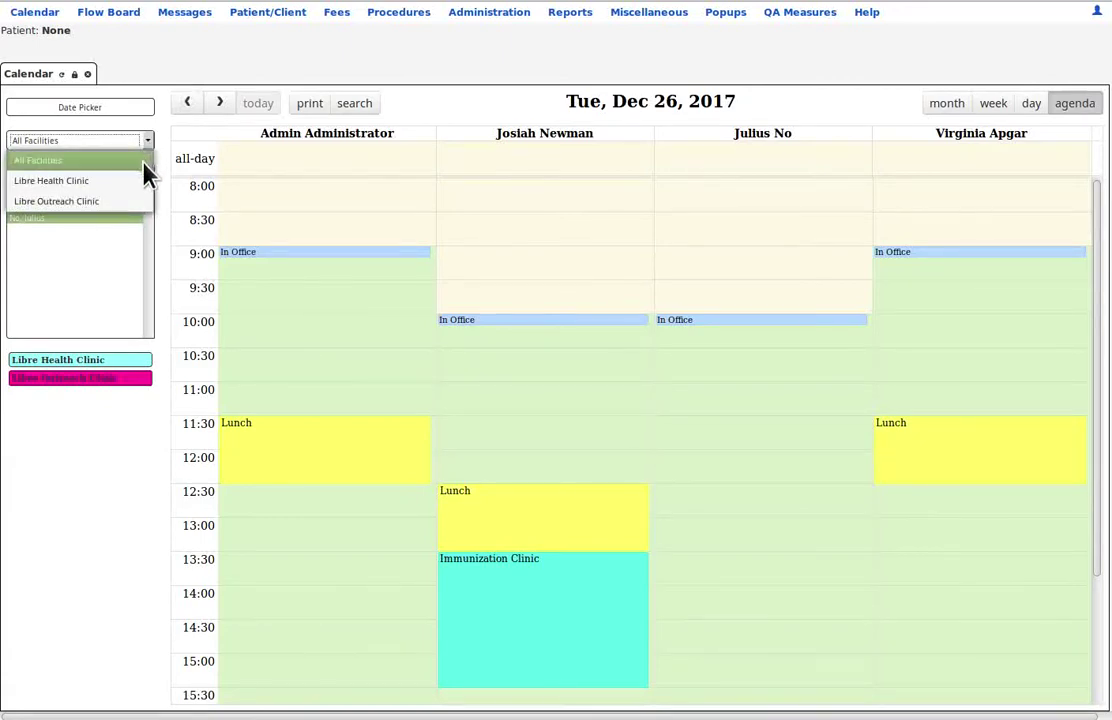
click(128, 200)
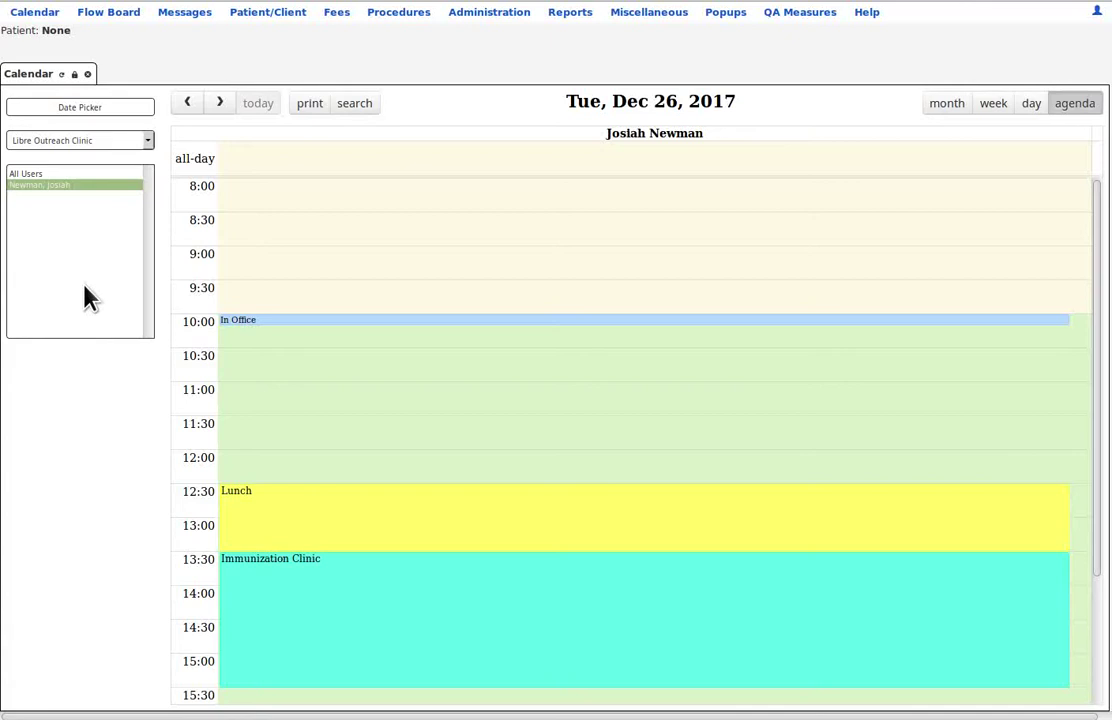
click(89, 140)
click(92, 163)
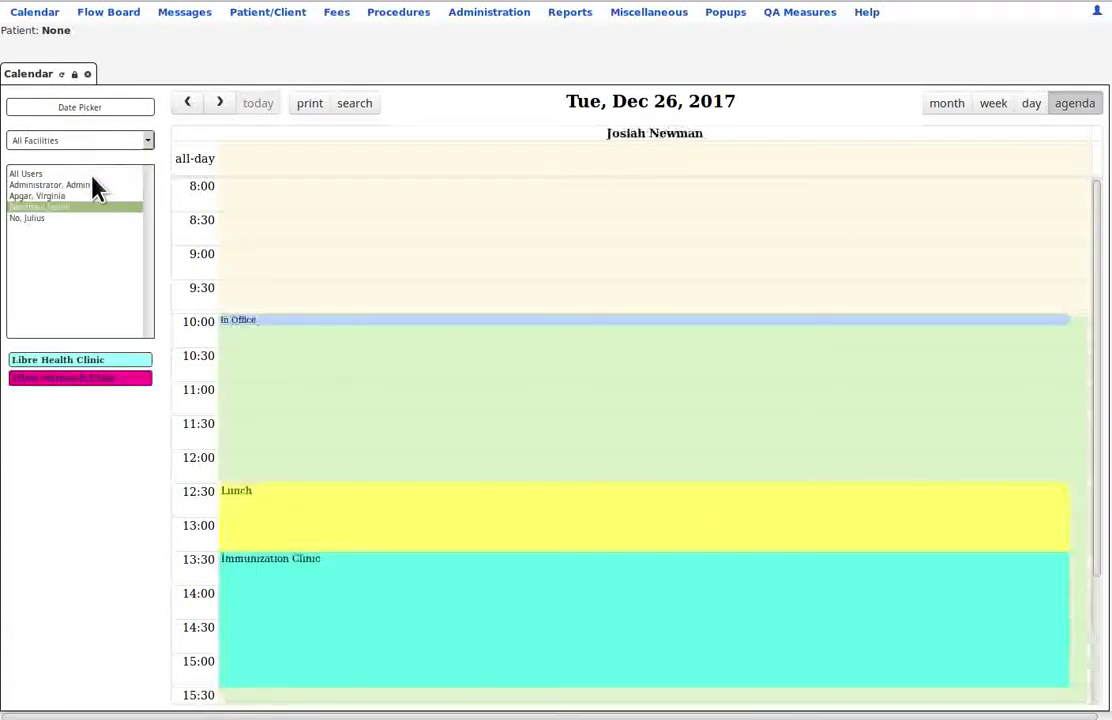
click(88, 175)
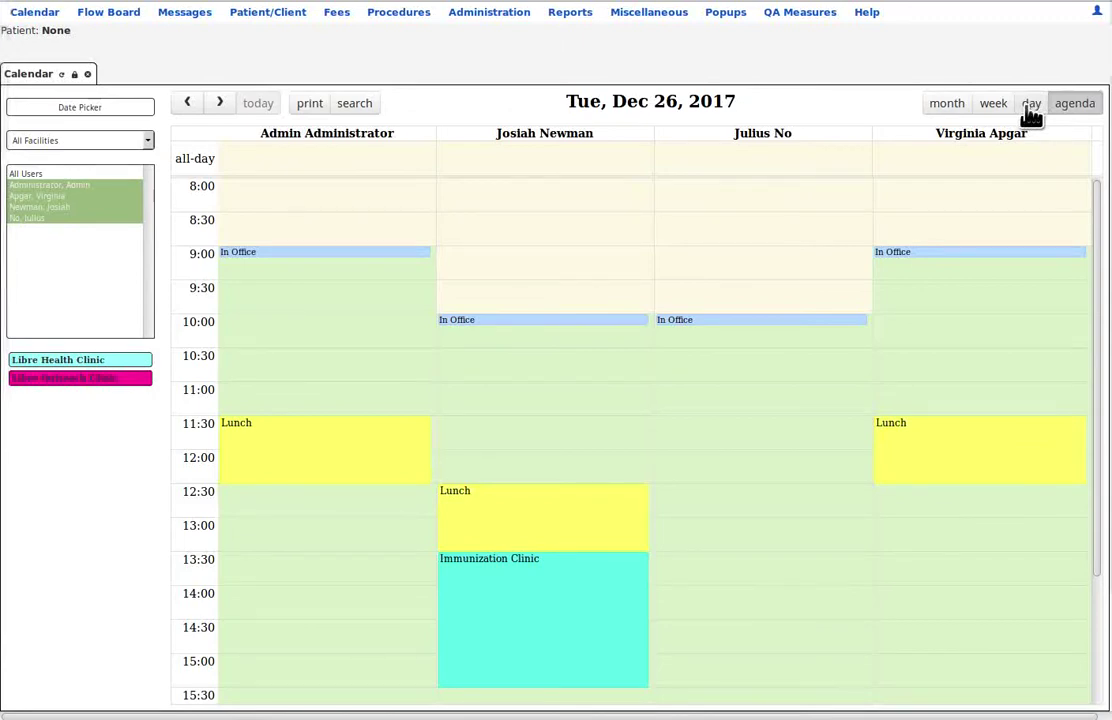
- Try the calendar's day, week and December 2017 month views
click(1031, 108)
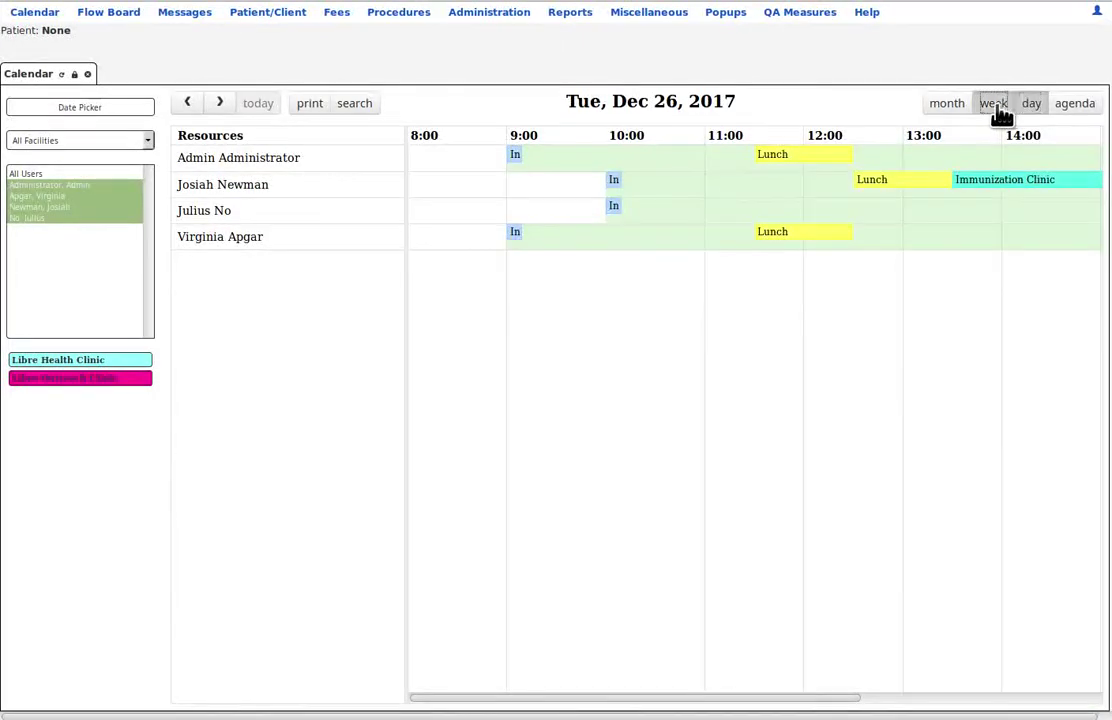
click(998, 110)
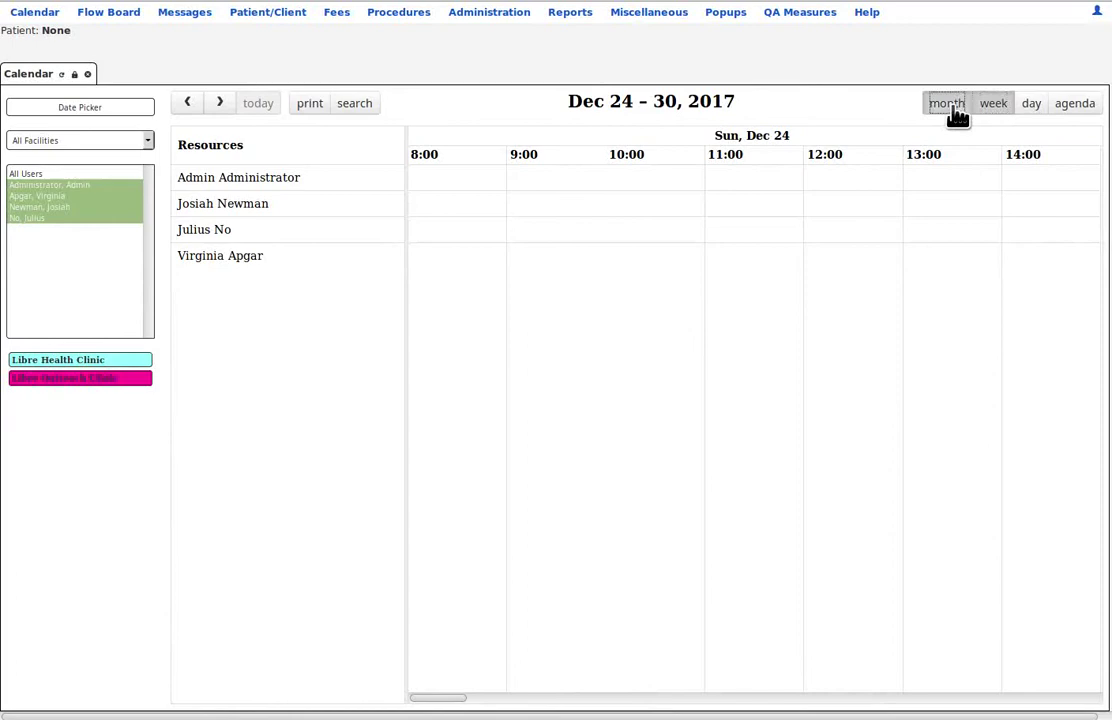
click(957, 115)
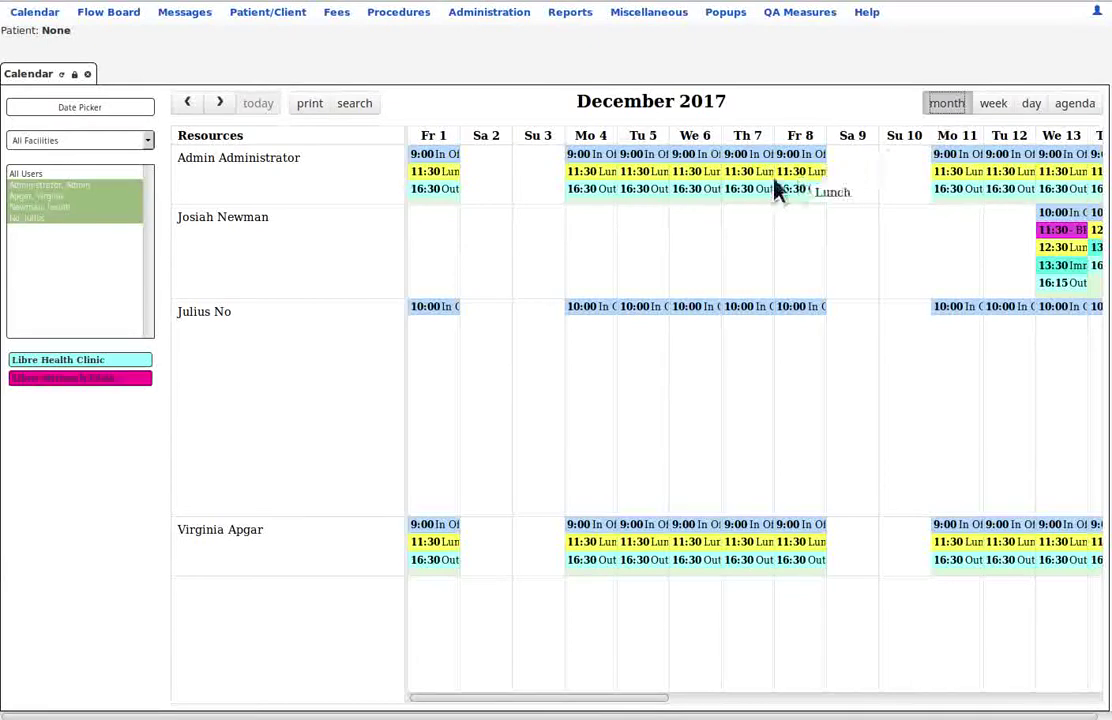
- Show a single provider's agenda for today, Tue, Dec 26, 2017
click(55, 207)
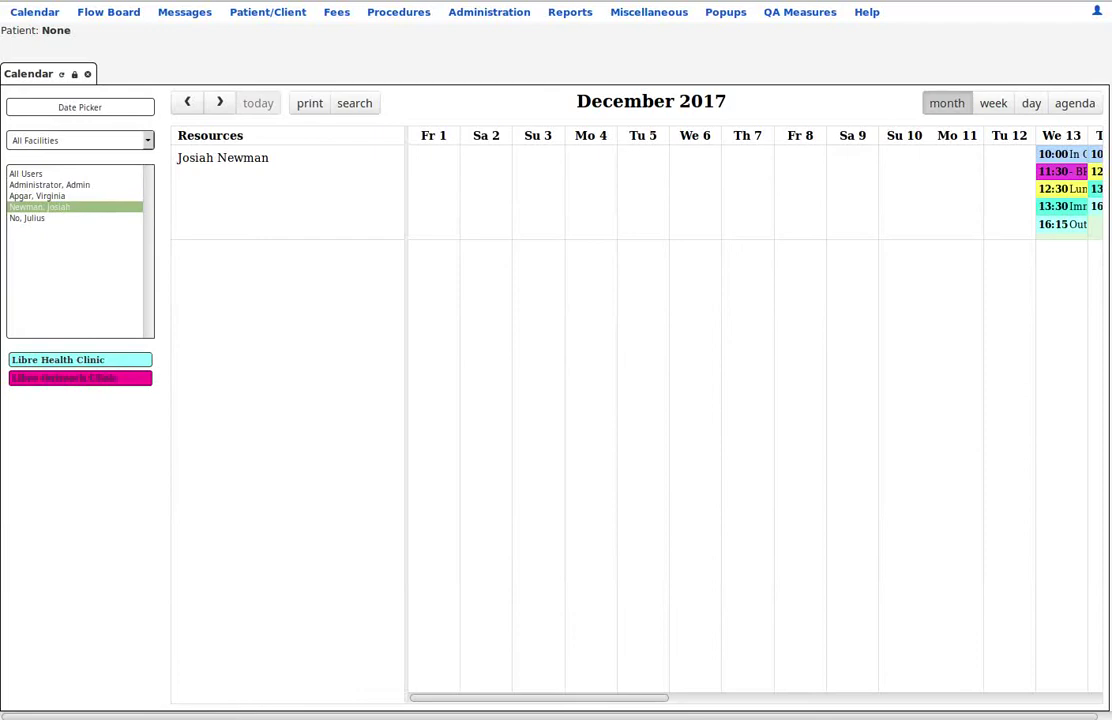
click(1088, 107)
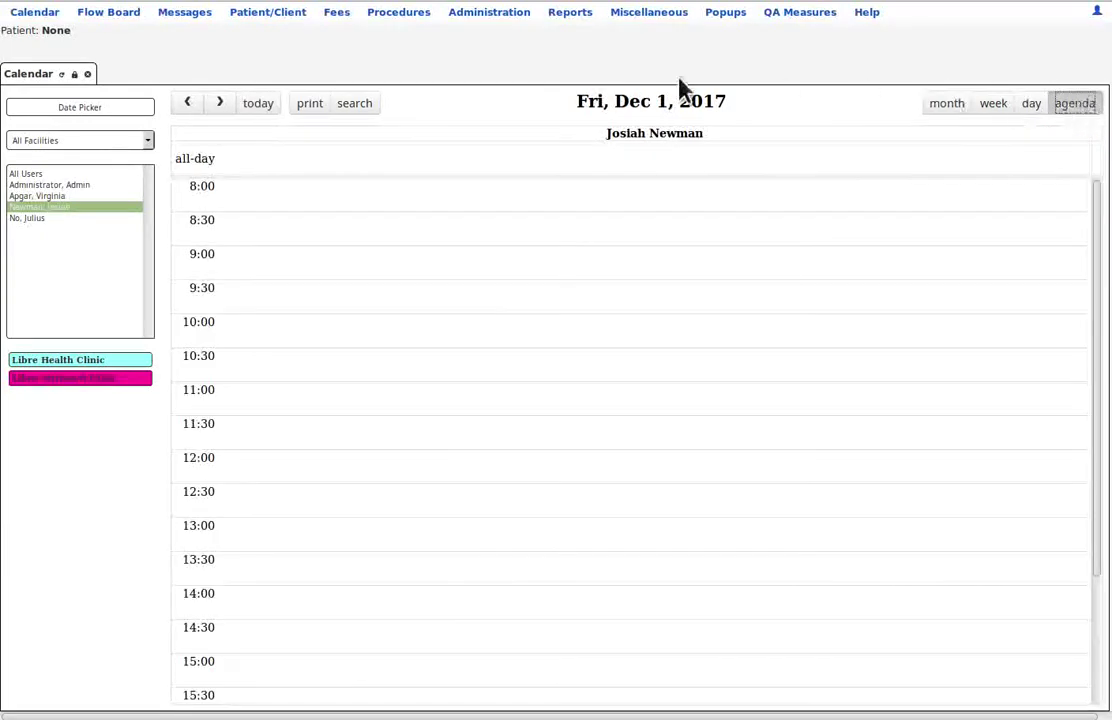
click(258, 108)
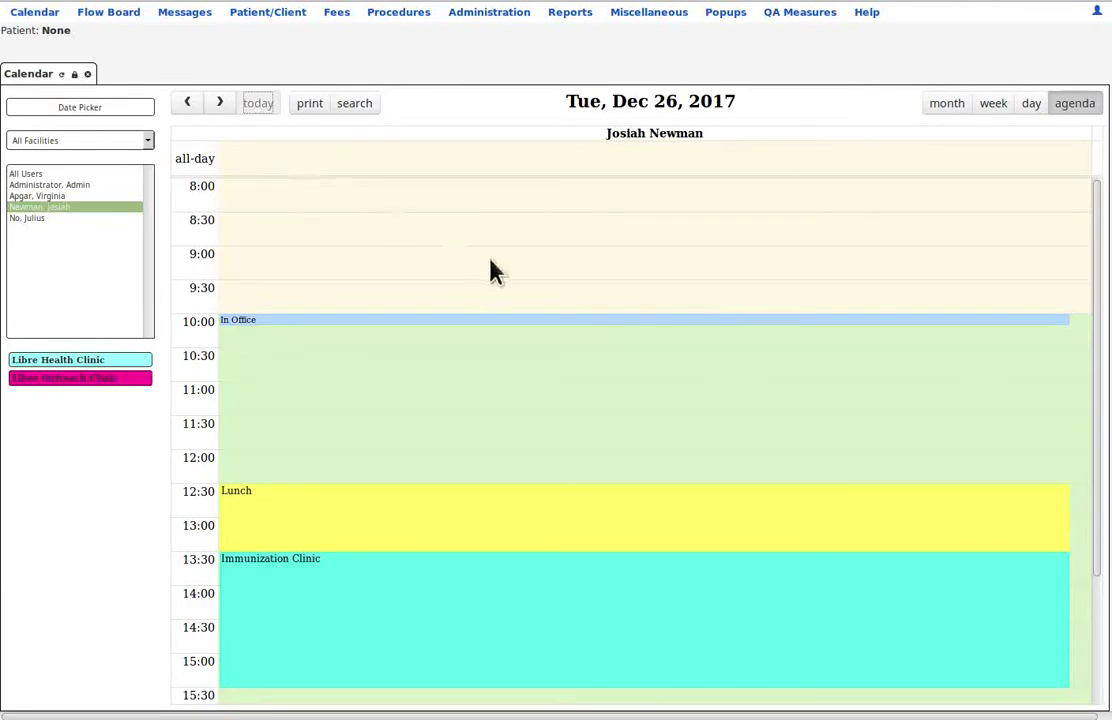
scroll(610, 246, down, 1)
scroll(640, 266, down, 2)
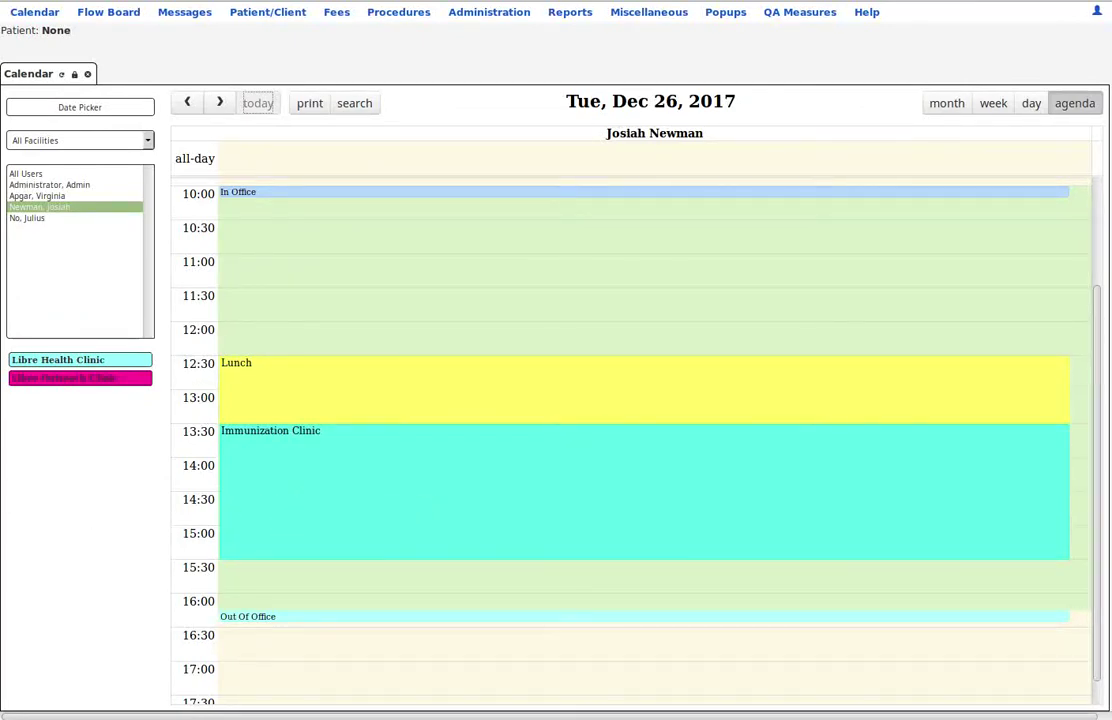
- Show the Flow Board for 2017-12-26 to 2018-12-26 with the calendar pane closed
click(113, 13)
click(87, 74)
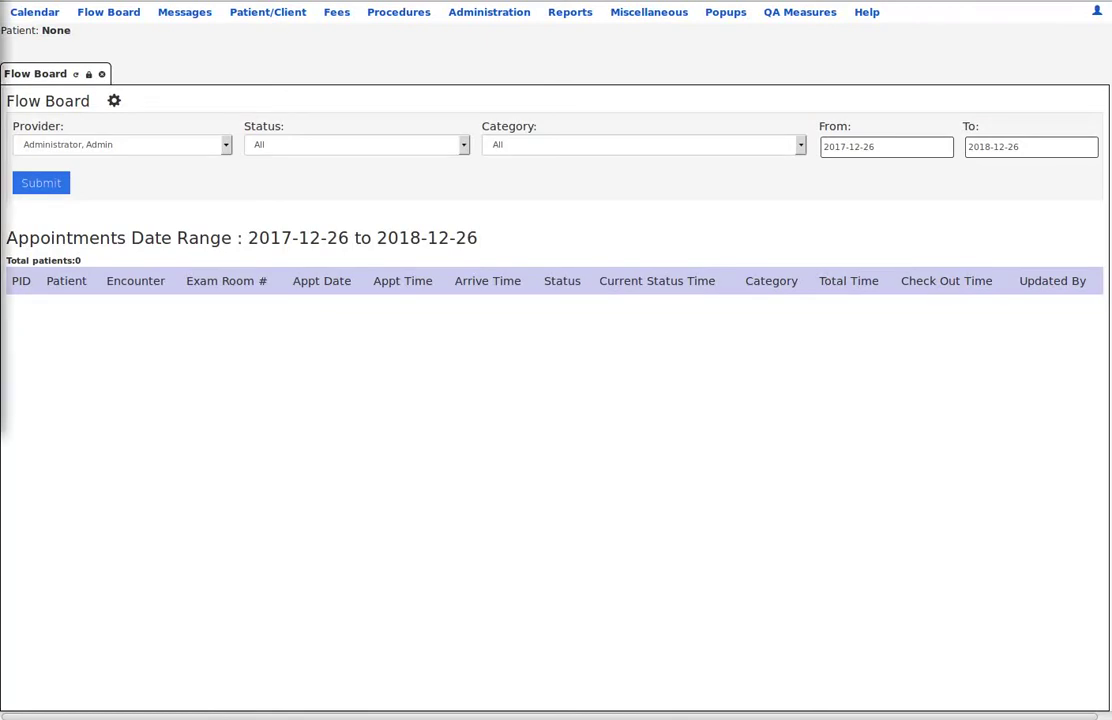
- Switch to the Messages center and close the Flow Board tab, leaving 0 of 0 messages
click(178, 14)
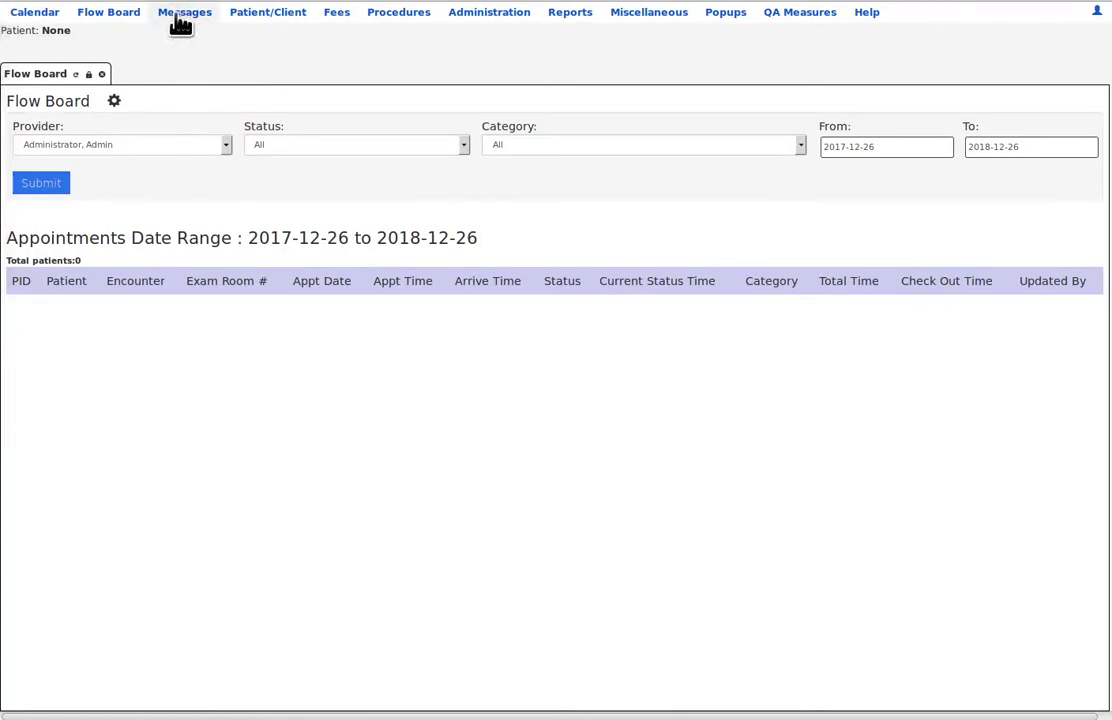
click(101, 75)
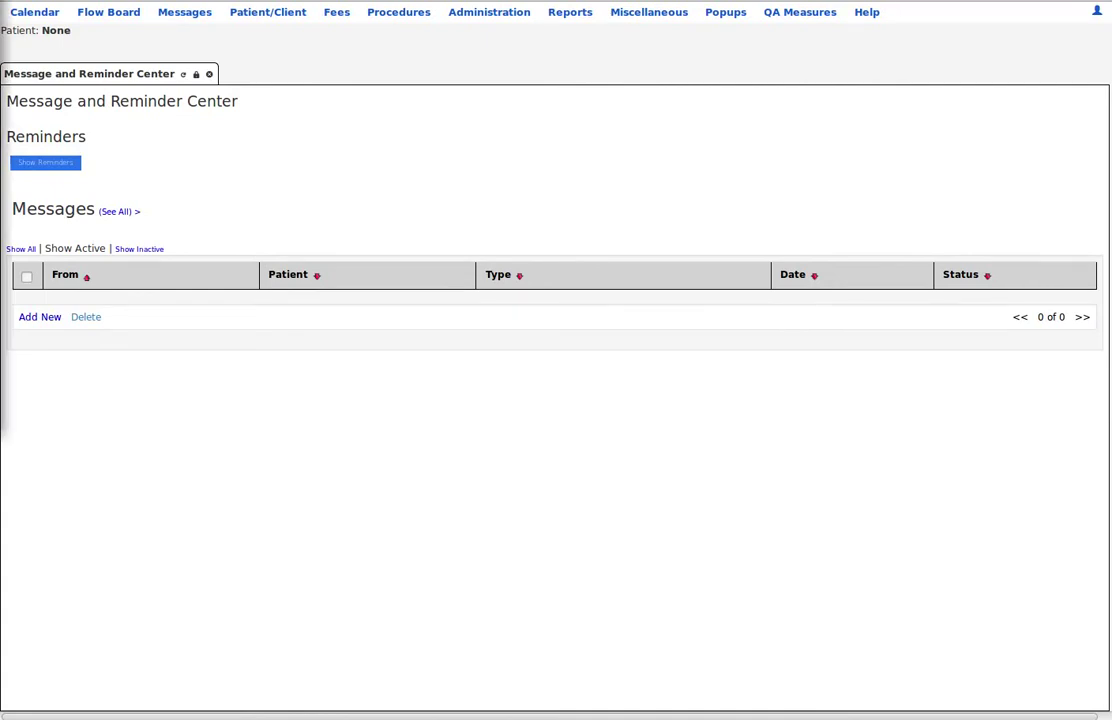
- Start a new Chart Note message and attach a patient found through patient search
click(38, 317)
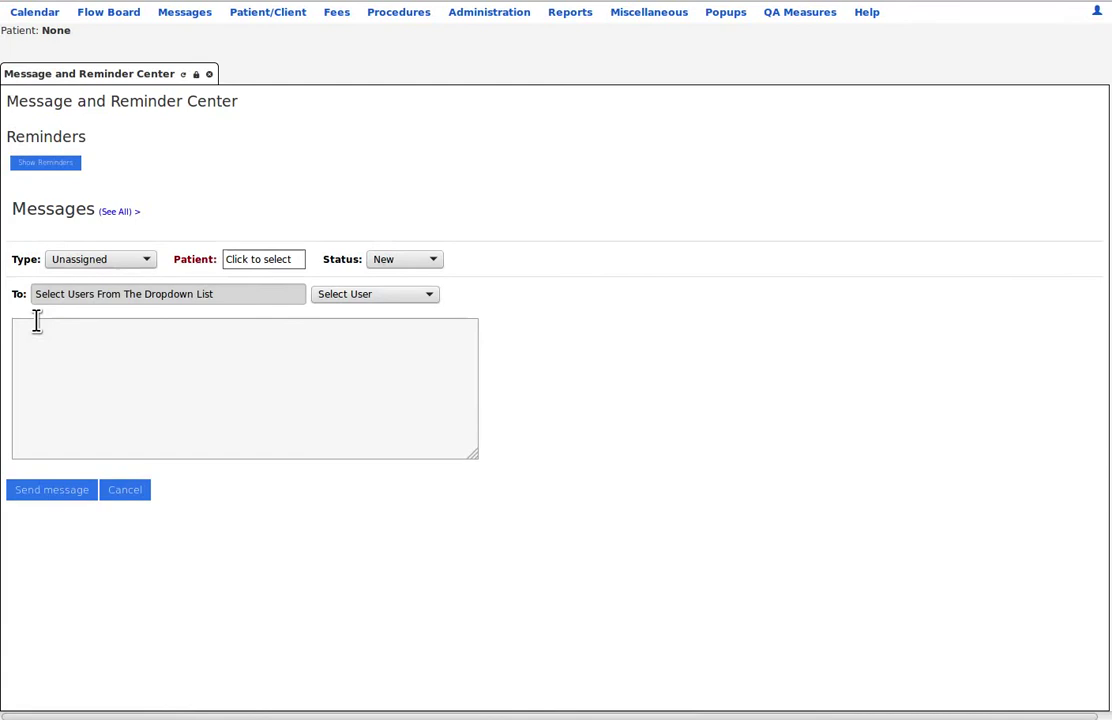
click(148, 260)
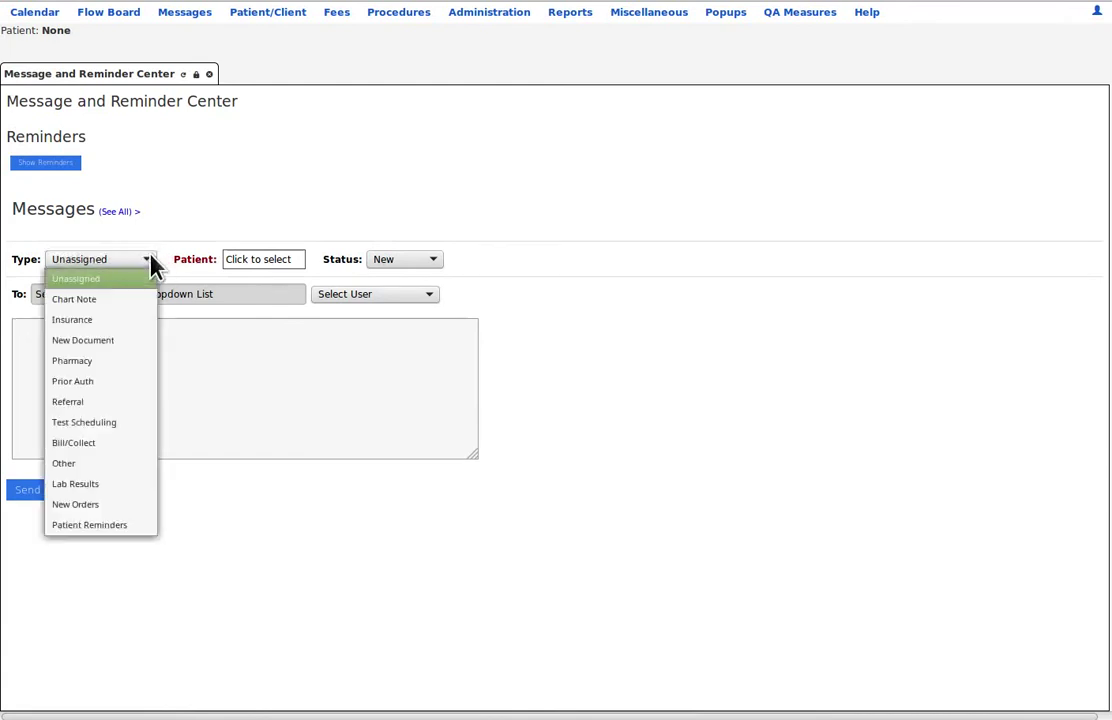
click(125, 303)
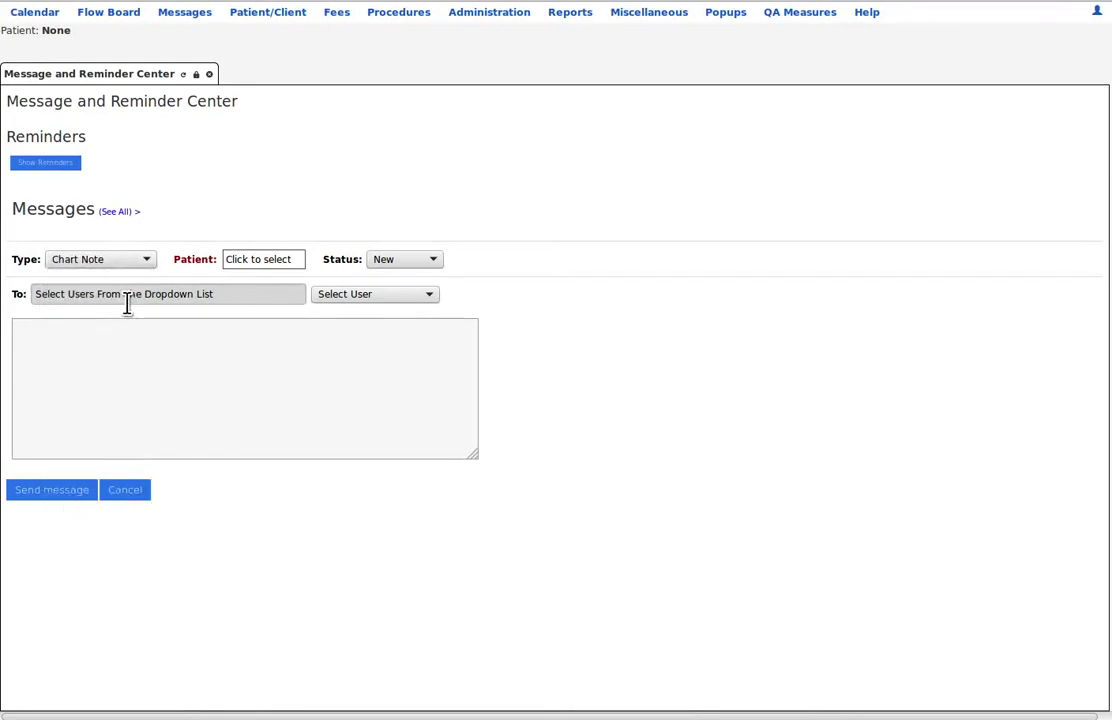
click(285, 262)
click(618, 72)
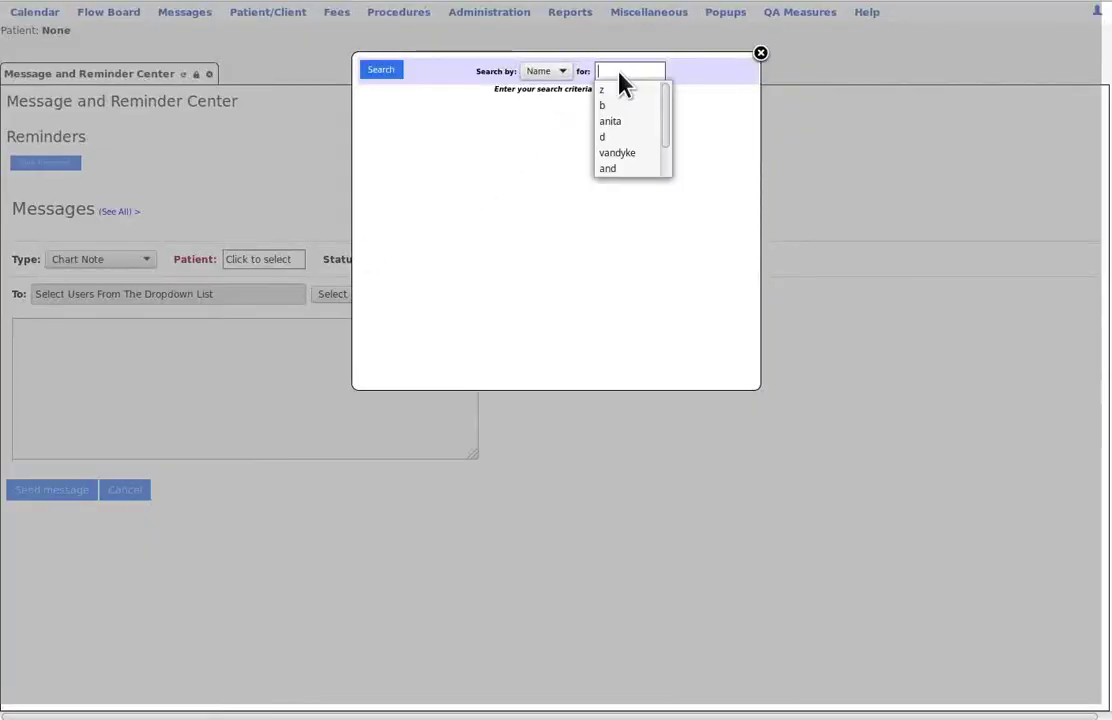
click(636, 121)
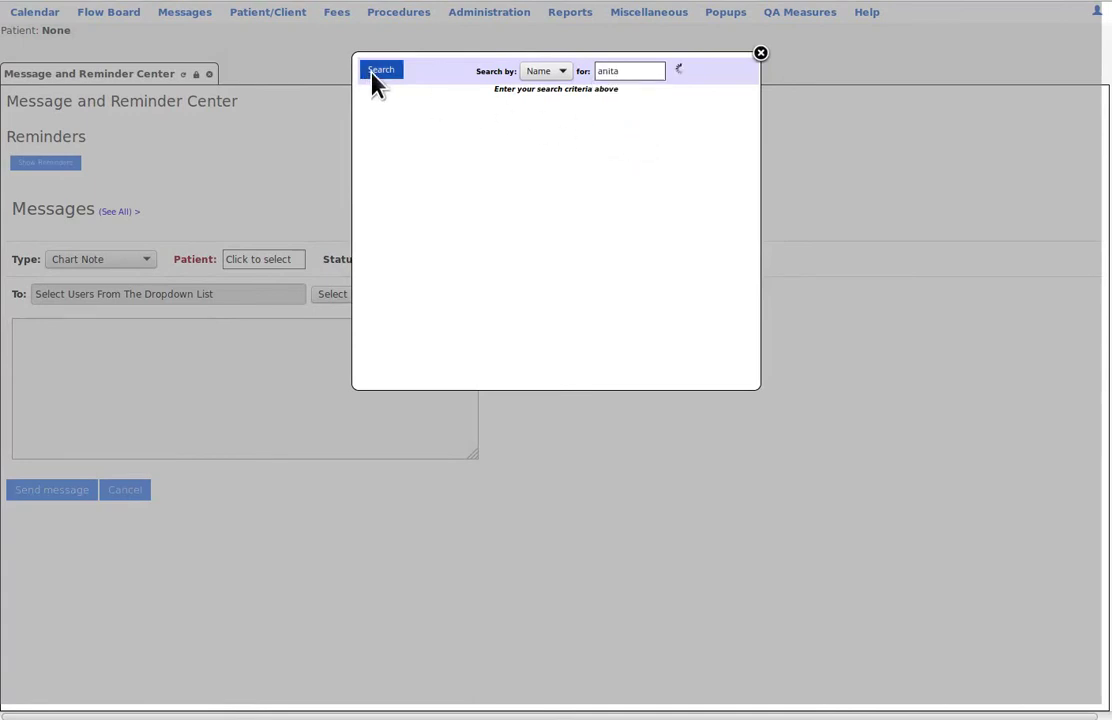
click(376, 72)
click(393, 121)
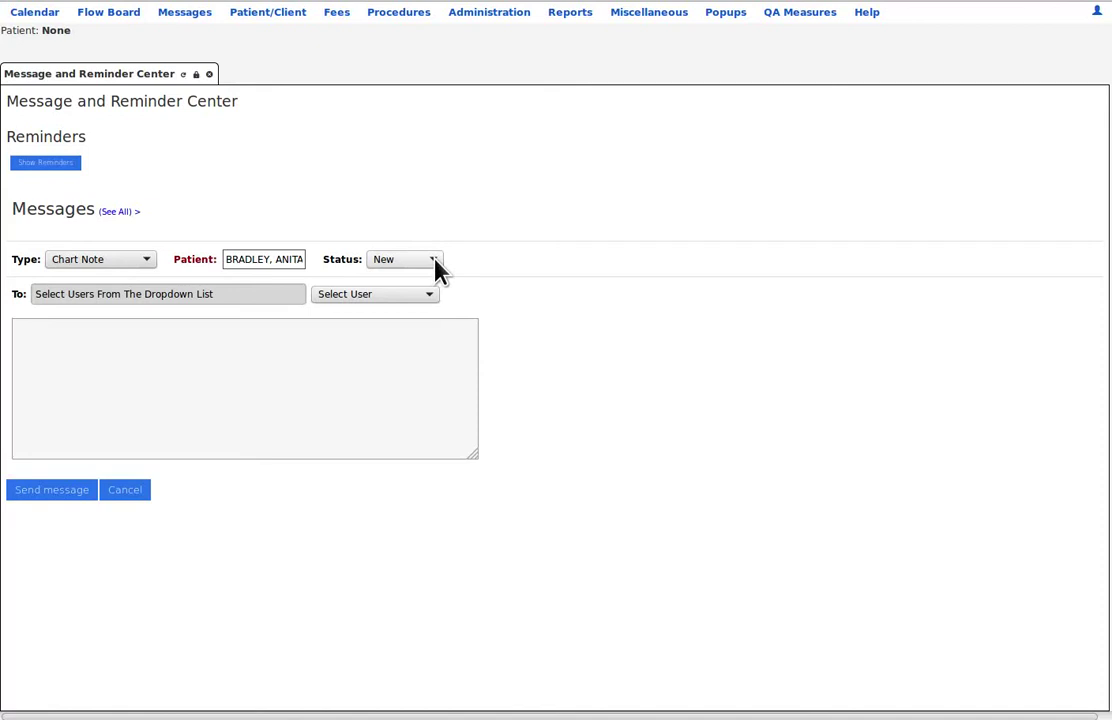
- Address the message to Administrator, write 'shftdjgjd' as the body, and send it
click(433, 300)
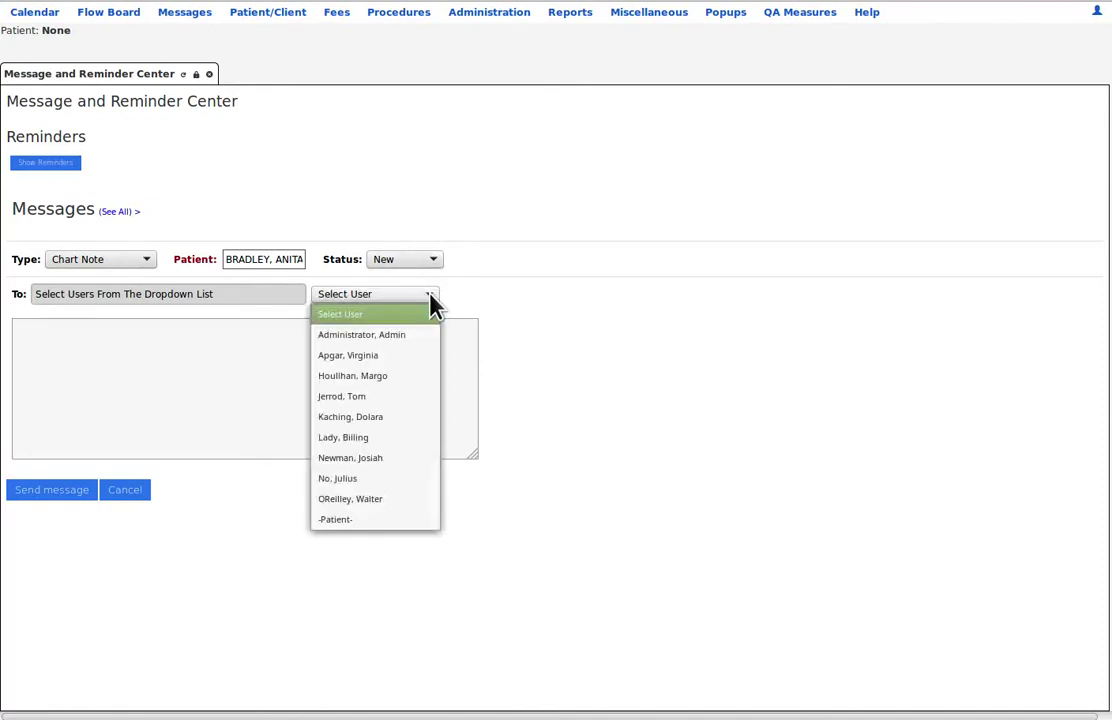
click(408, 336)
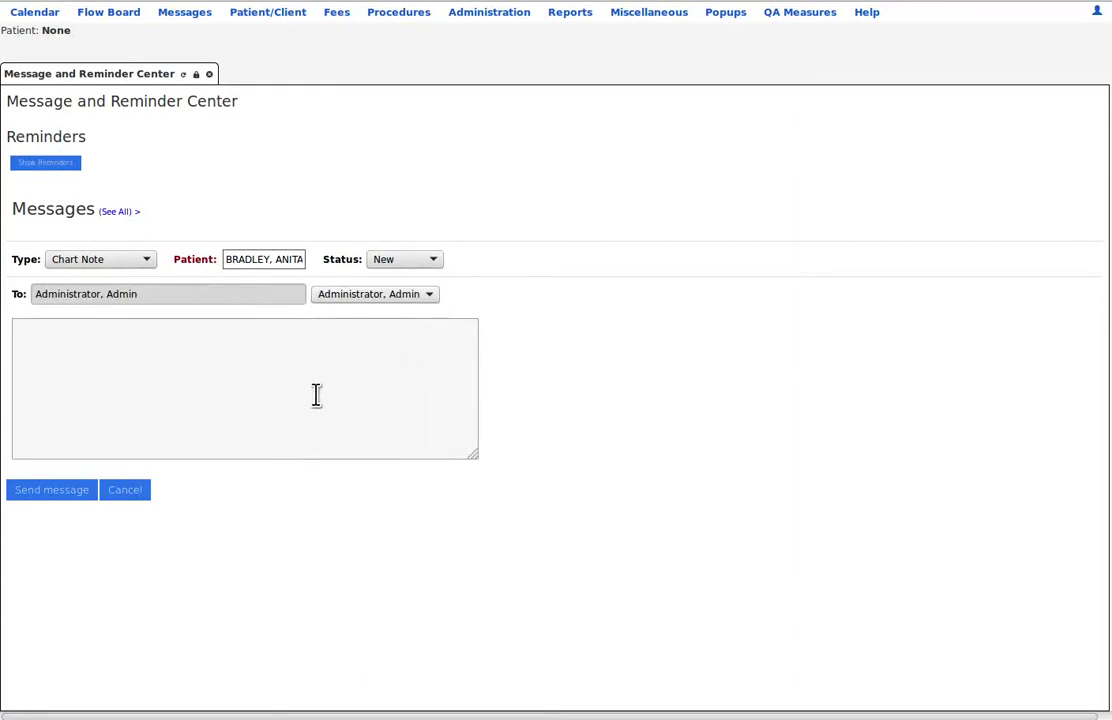
click(316, 394)
text(shftdjgjdy)
click(35, 497)
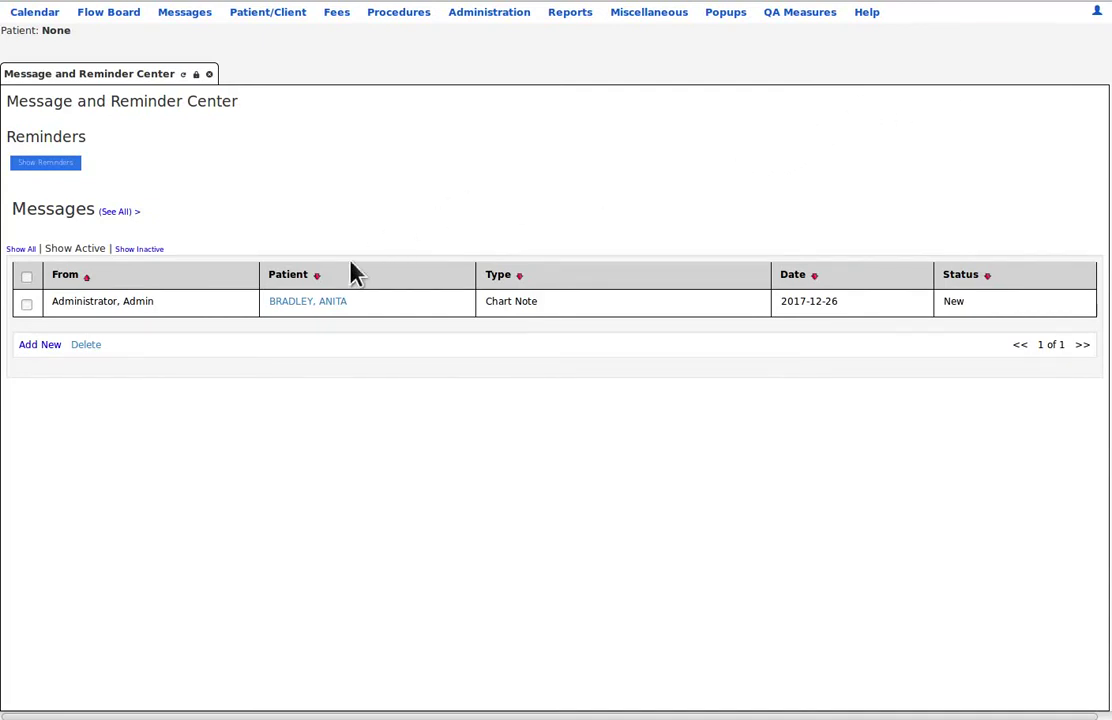
- Open the patient's Chart Note message and add the note 'hgfhukjlihlijh'
click(324, 312)
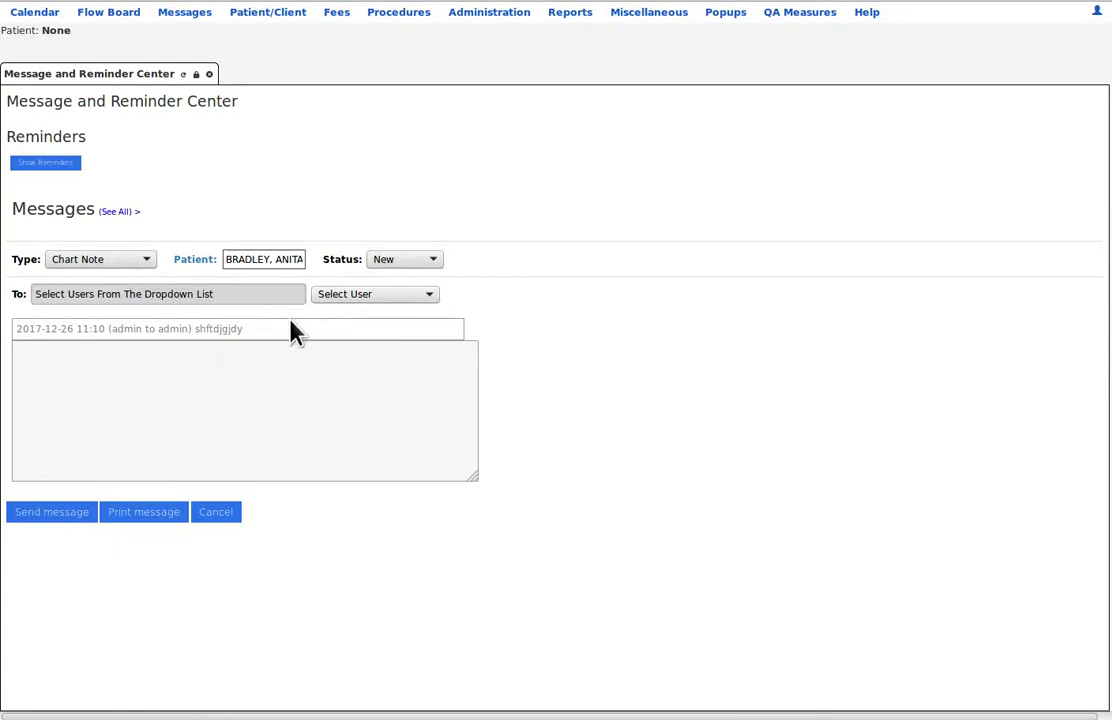
triple_click(123, 325)
click(186, 375)
text(hgfhukjlihlijh)
- Set the message status to Forwarded, address it to Administrator, and send it
click(435, 263)
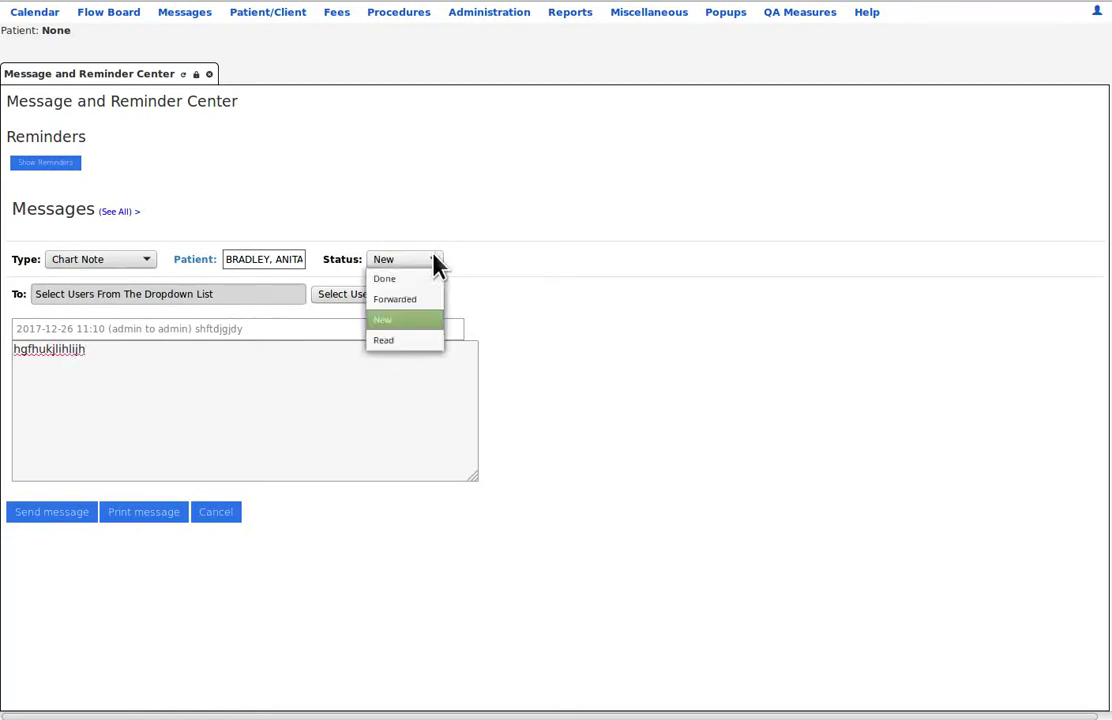
click(428, 300)
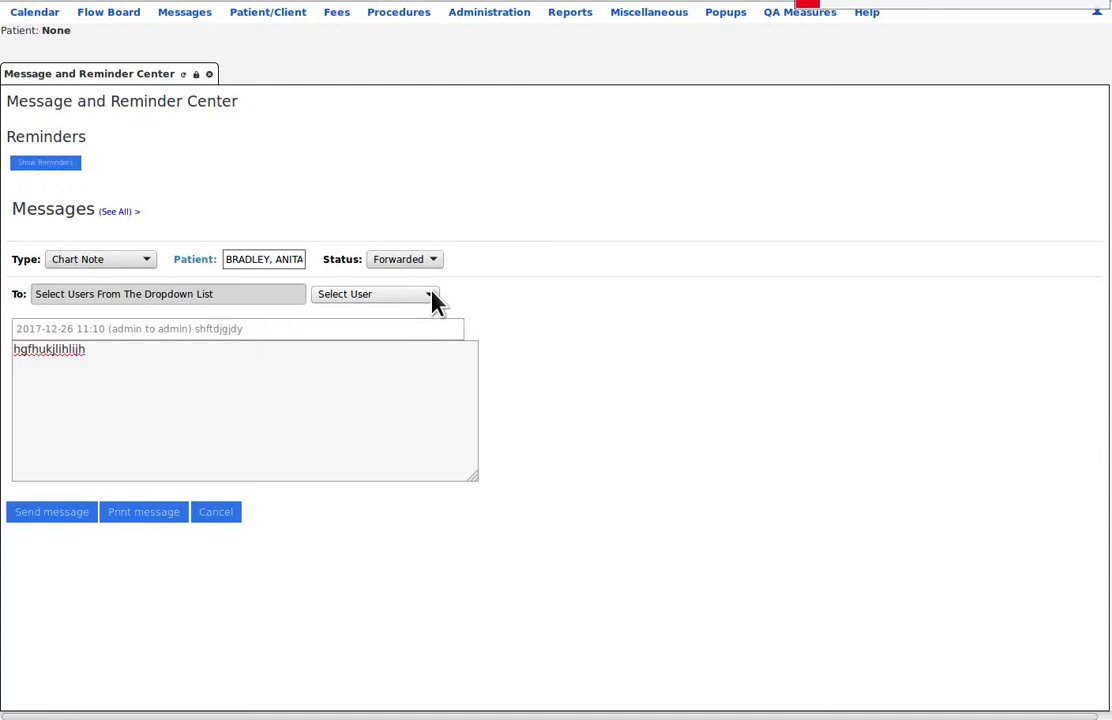
click(433, 295)
click(420, 348)
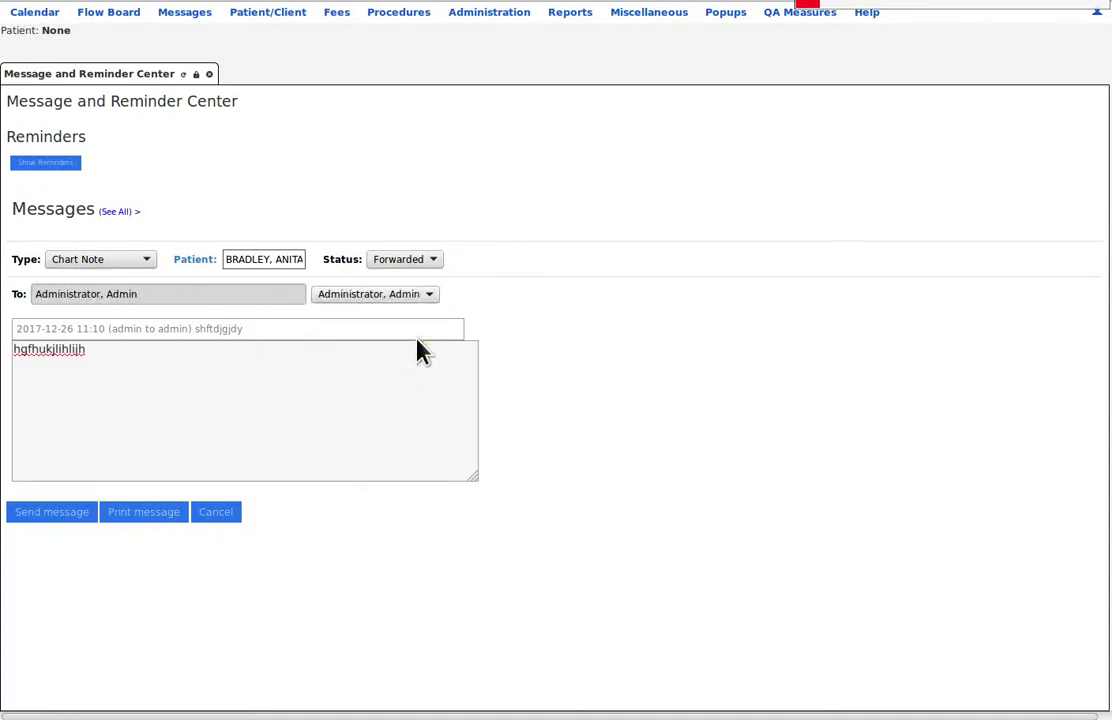
click(48, 518)
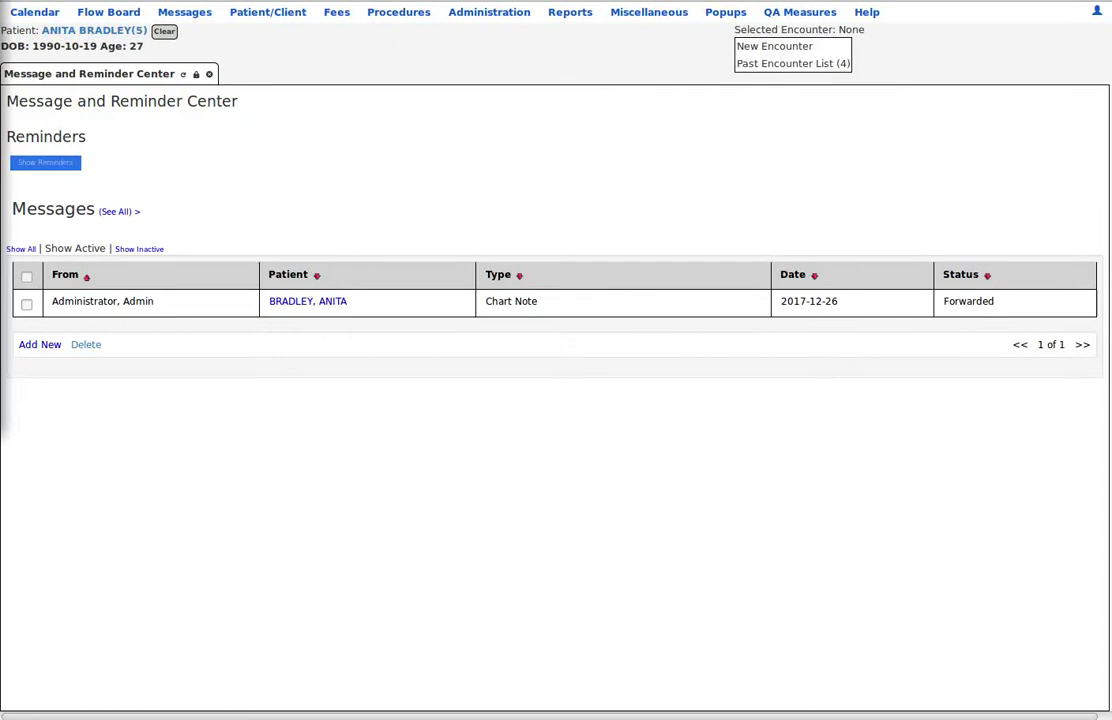
- Open Patient/Client > Finder listing 28 patients and close the Message and Reminder Center tab
mouse_move(290, 22)
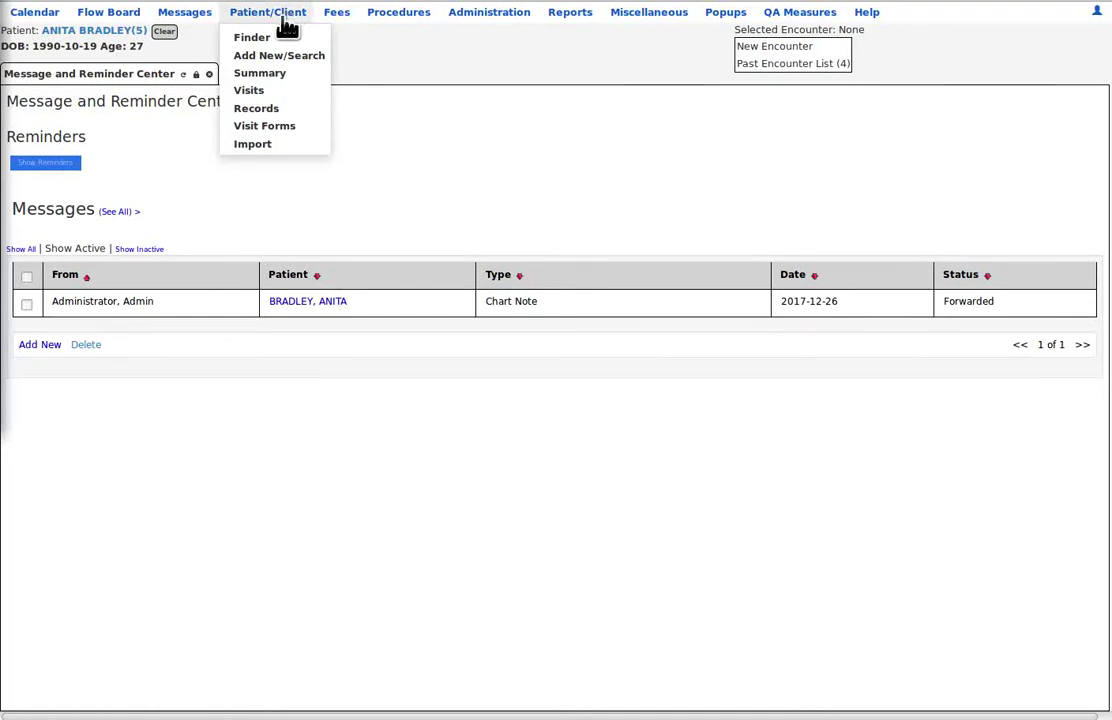
click(262, 40)
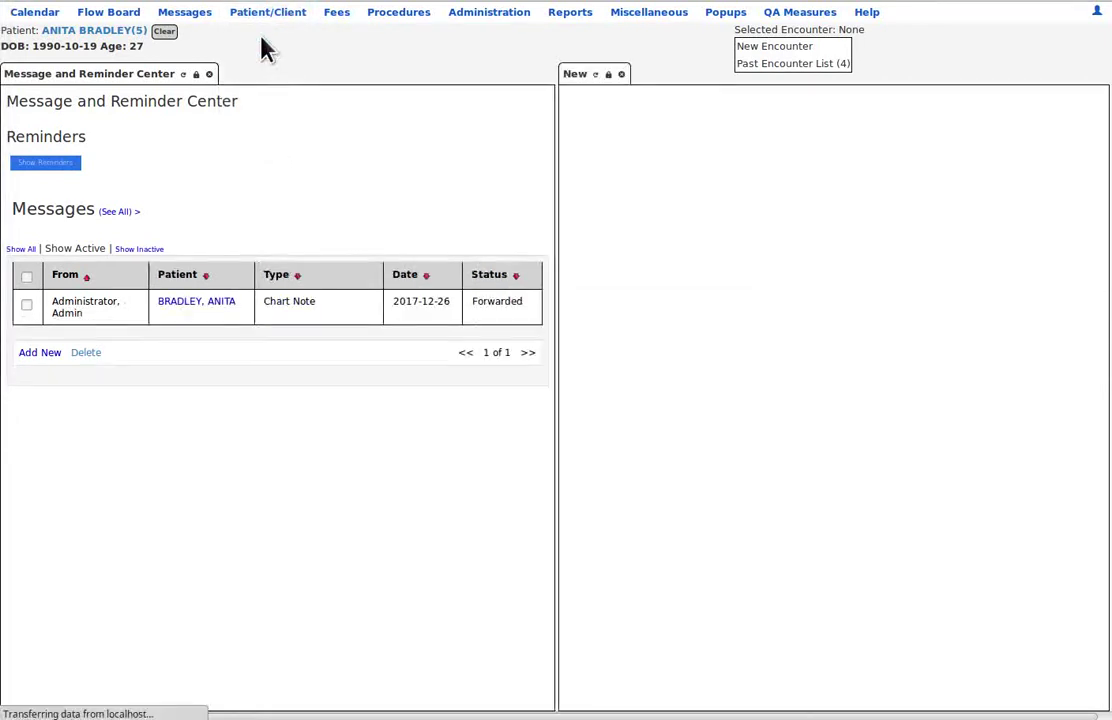
click(208, 75)
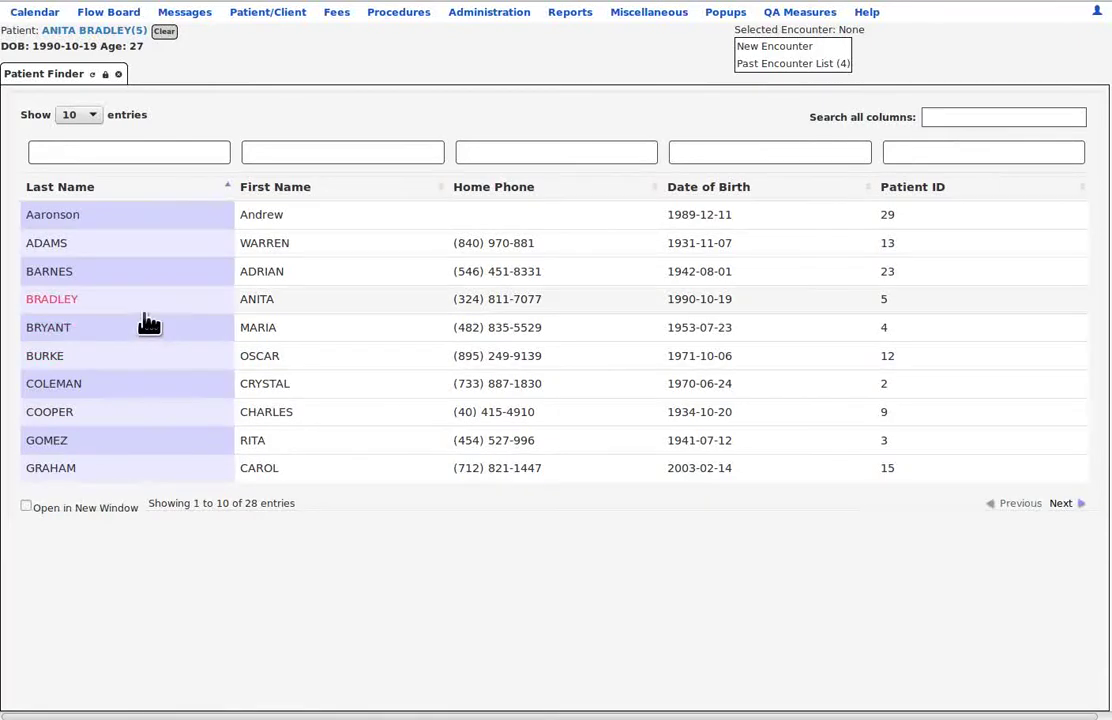
- Open the selected patient's summary from the Finder list and close the Patient Finder tab
click(68, 302)
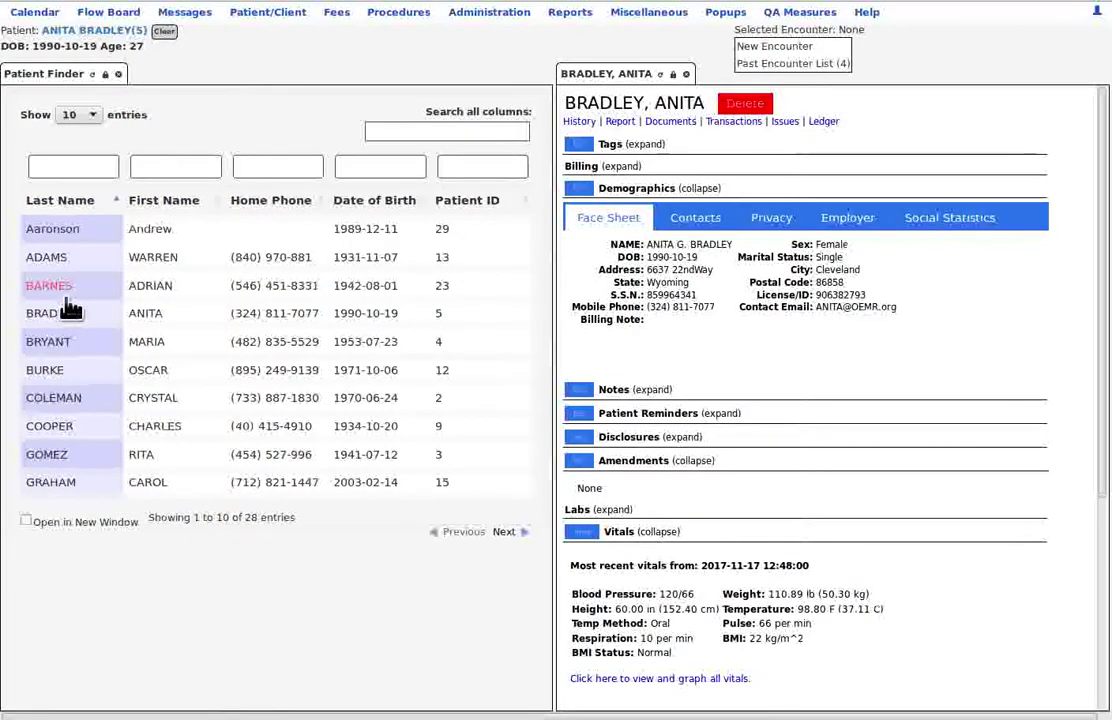
click(118, 74)
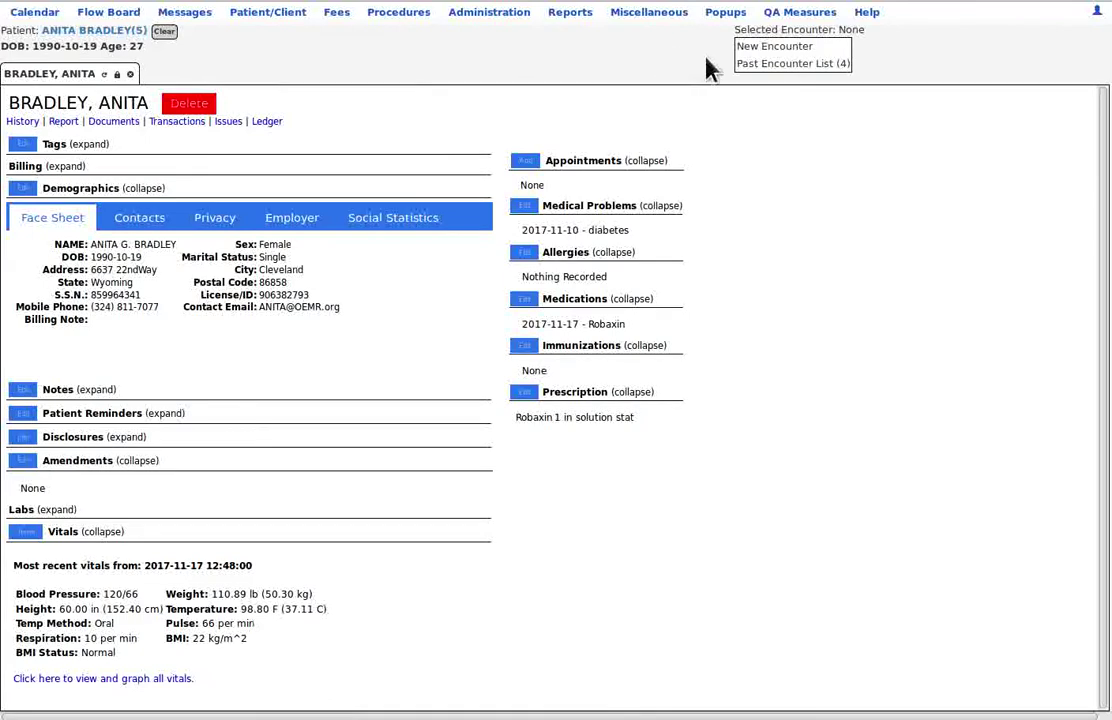
mouse_move(789, 66)
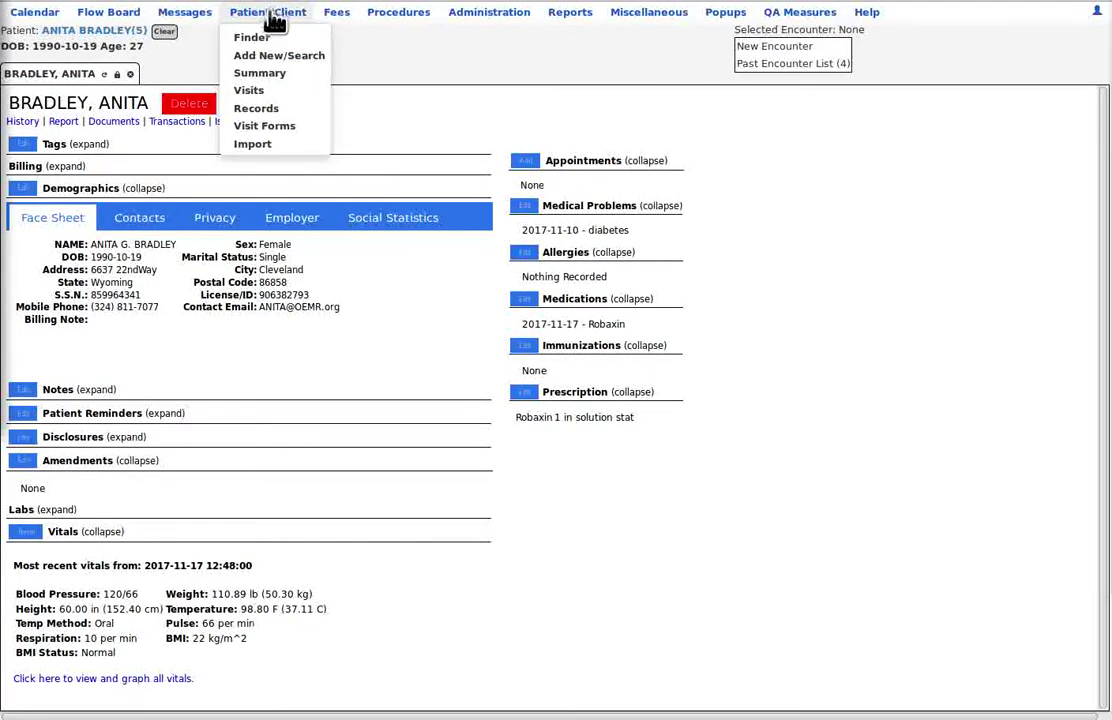
- Open the Search or Add Patient form and expand its Contacts and Privacy sections
click(298, 57)
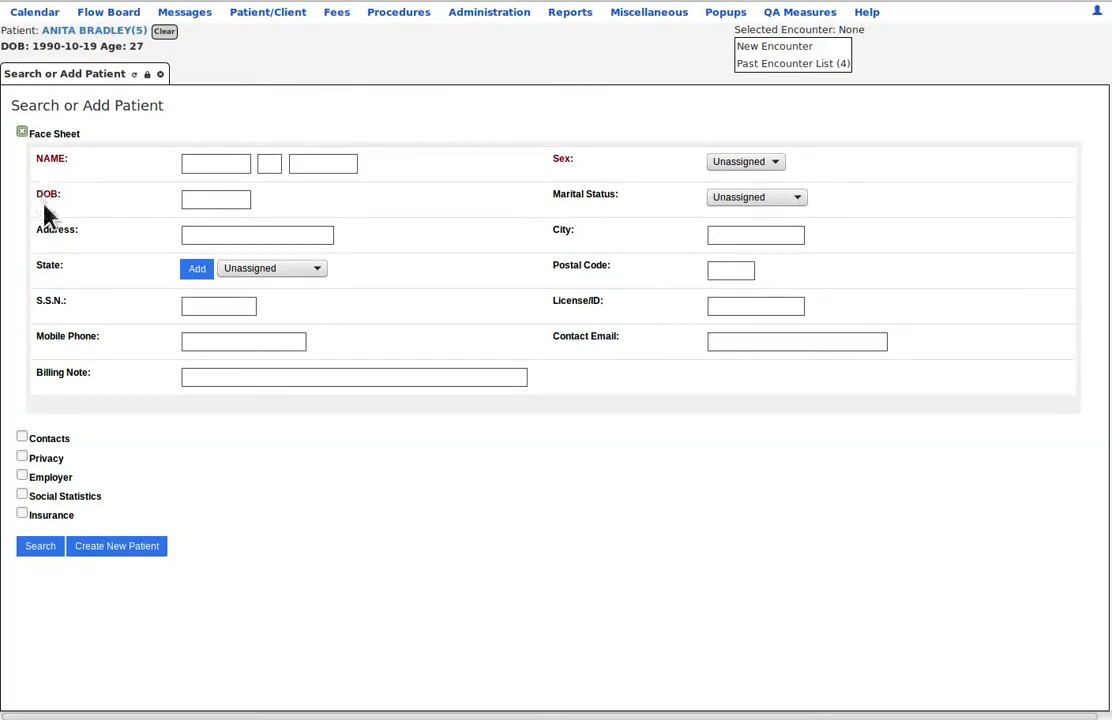
click(21, 438)
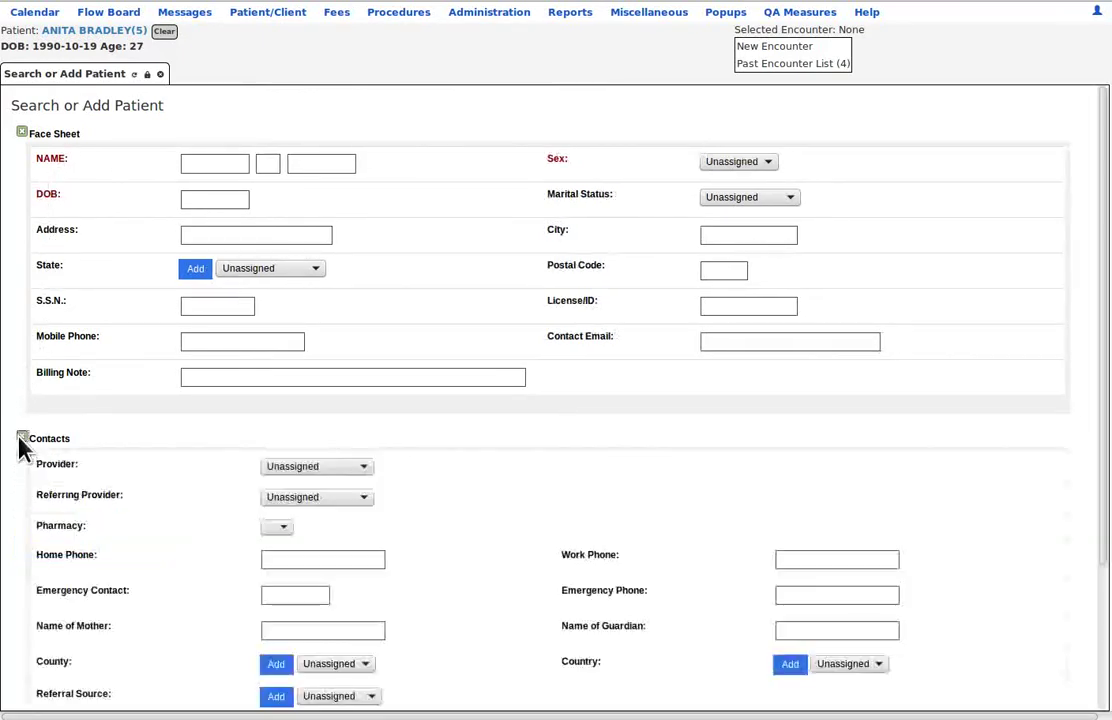
scroll(51, 389, down, 3)
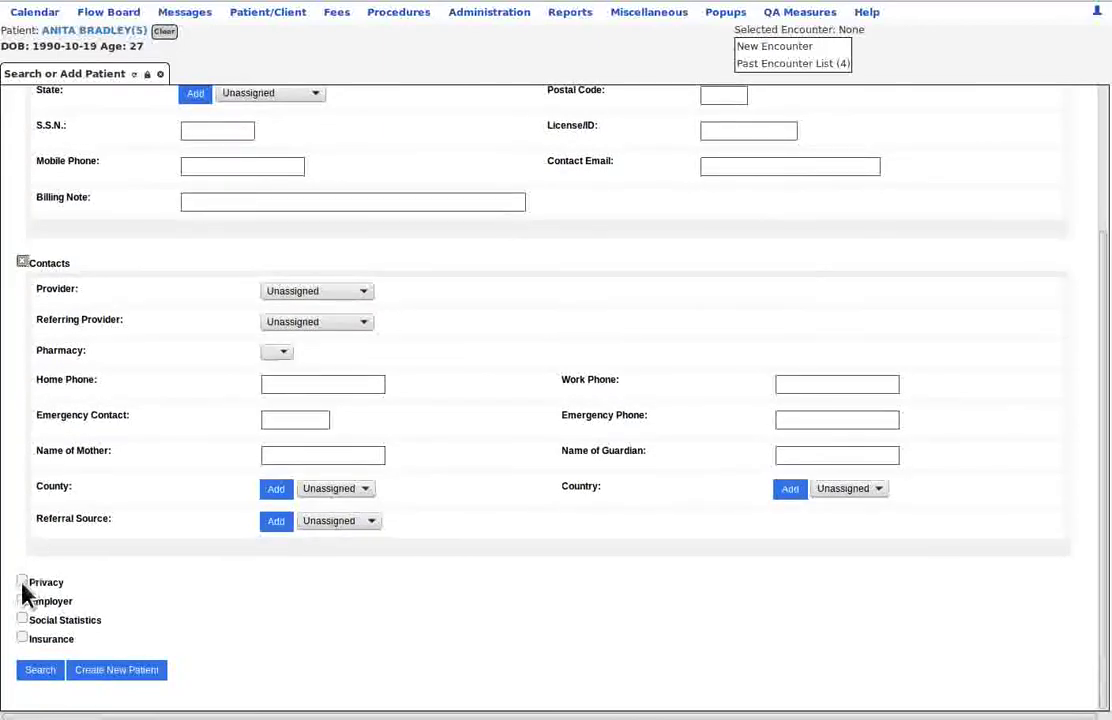
click(22, 585)
scroll(90, 387, down, 5)
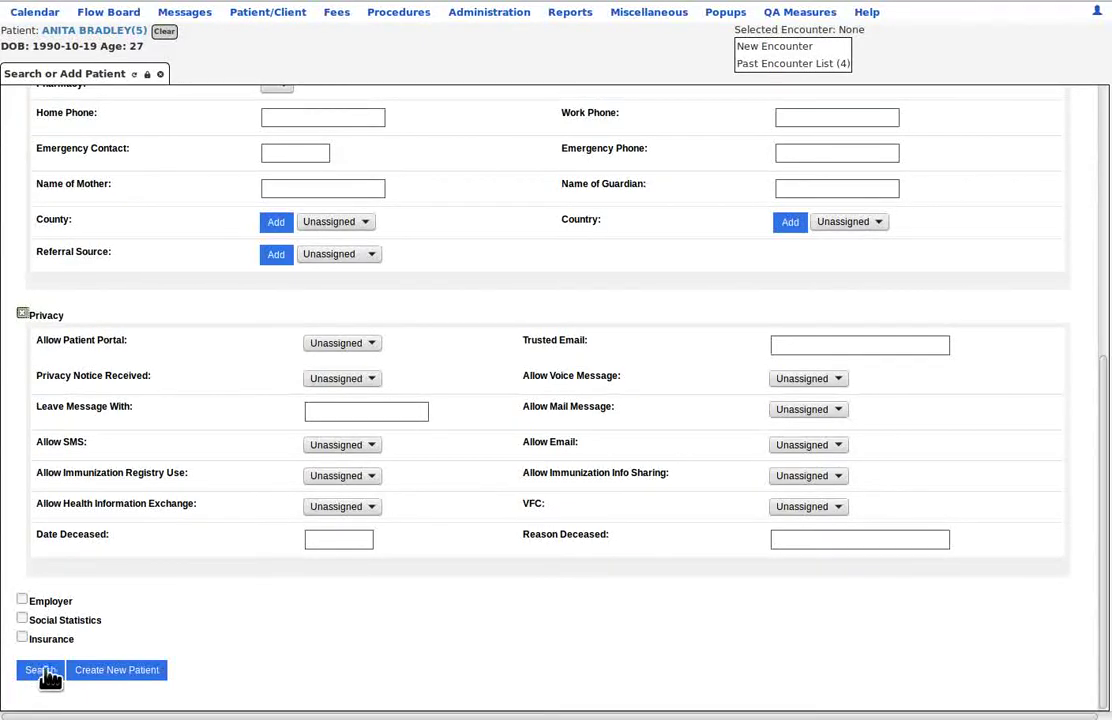
mouse_move(290, 28)
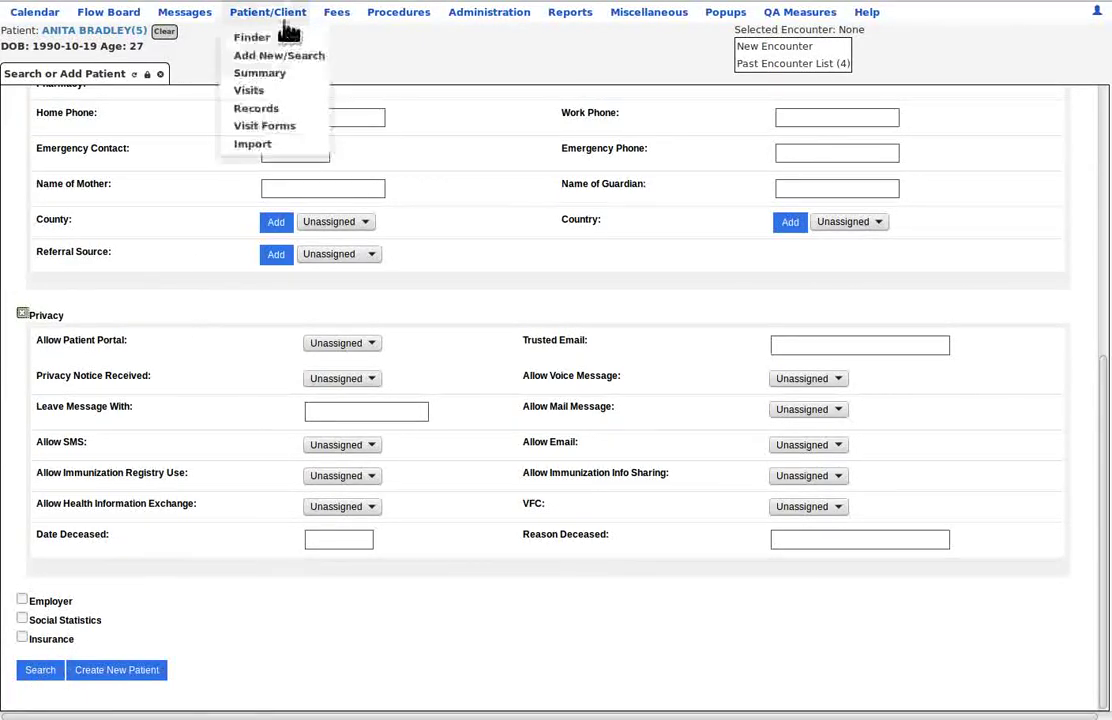
click(277, 80)
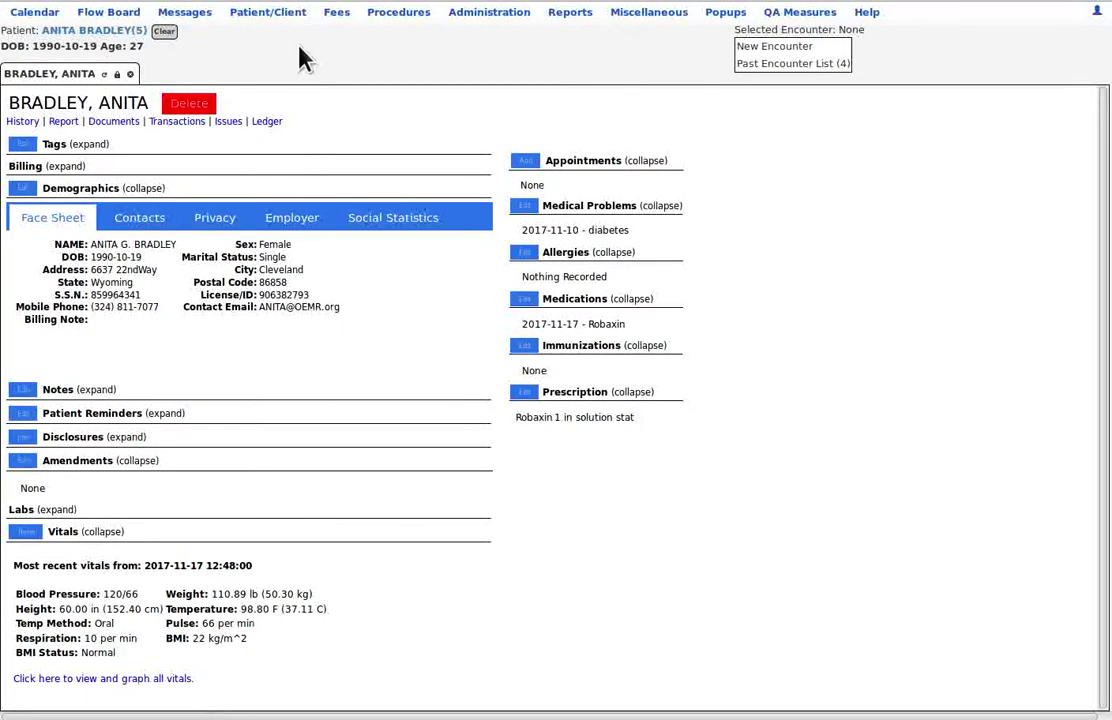
mouse_move(283, 14)
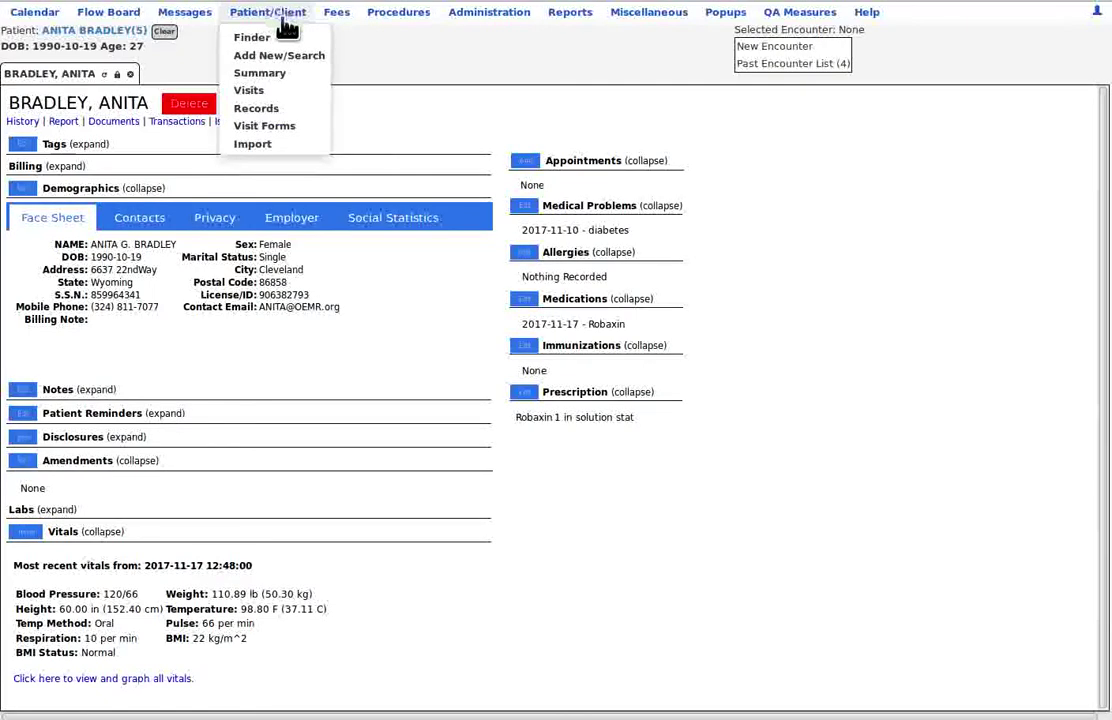
mouse_move(266, 92)
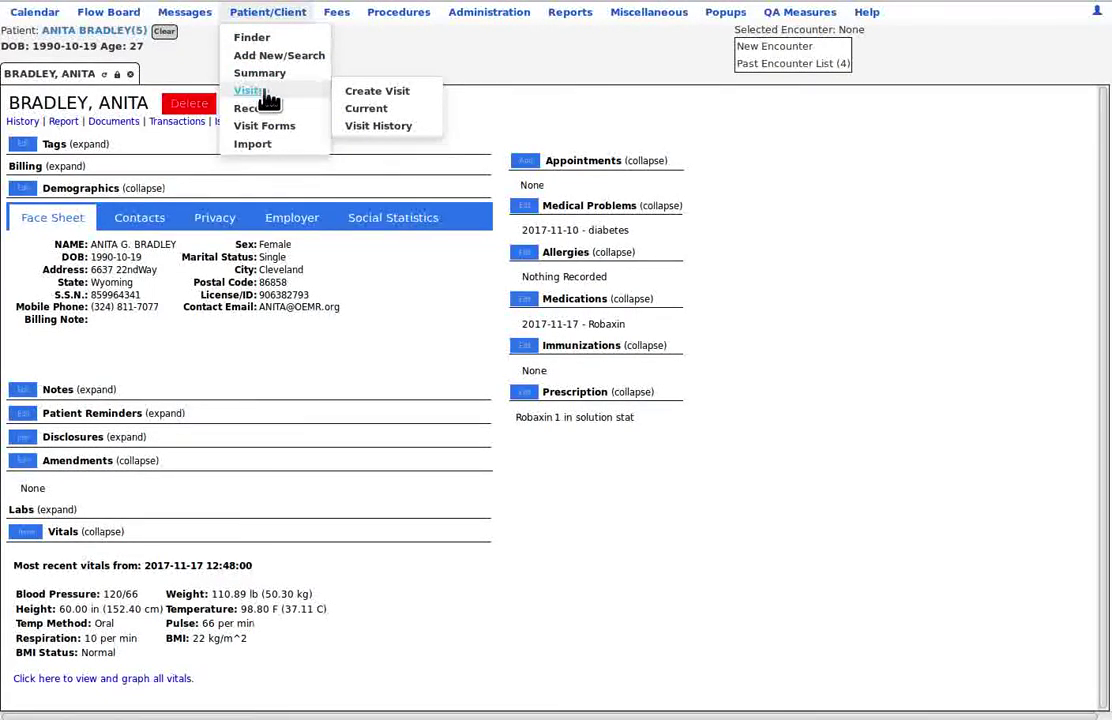
mouse_move(720, 70)
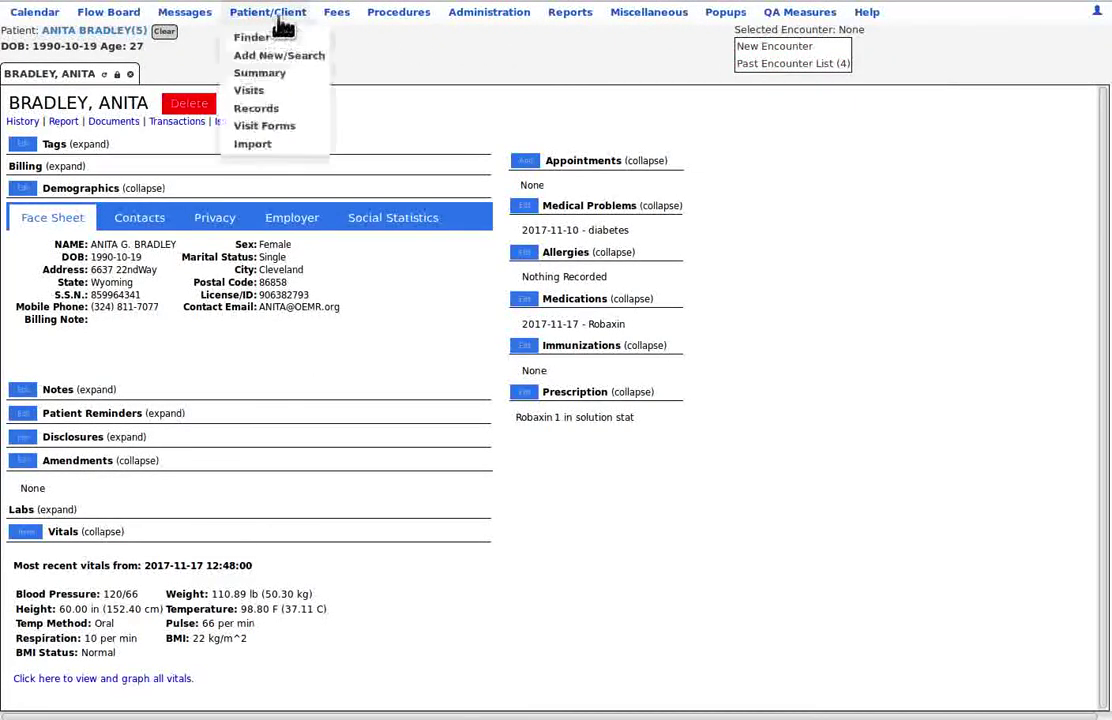
mouse_move(240, 108)
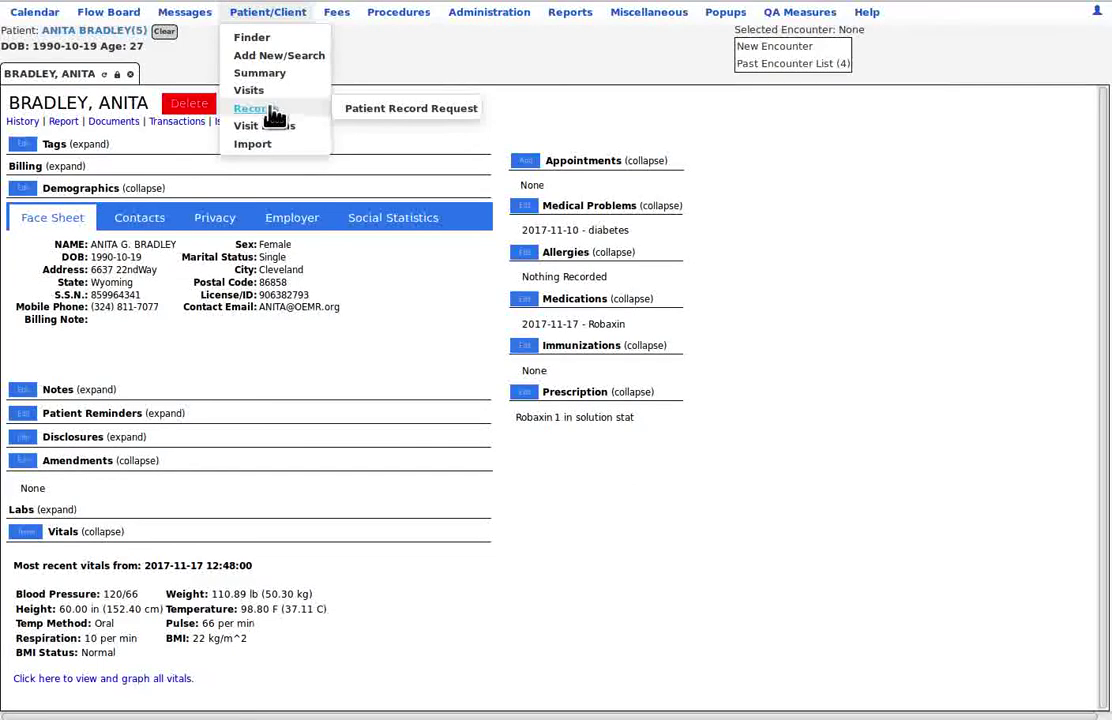
mouse_move(300, 137)
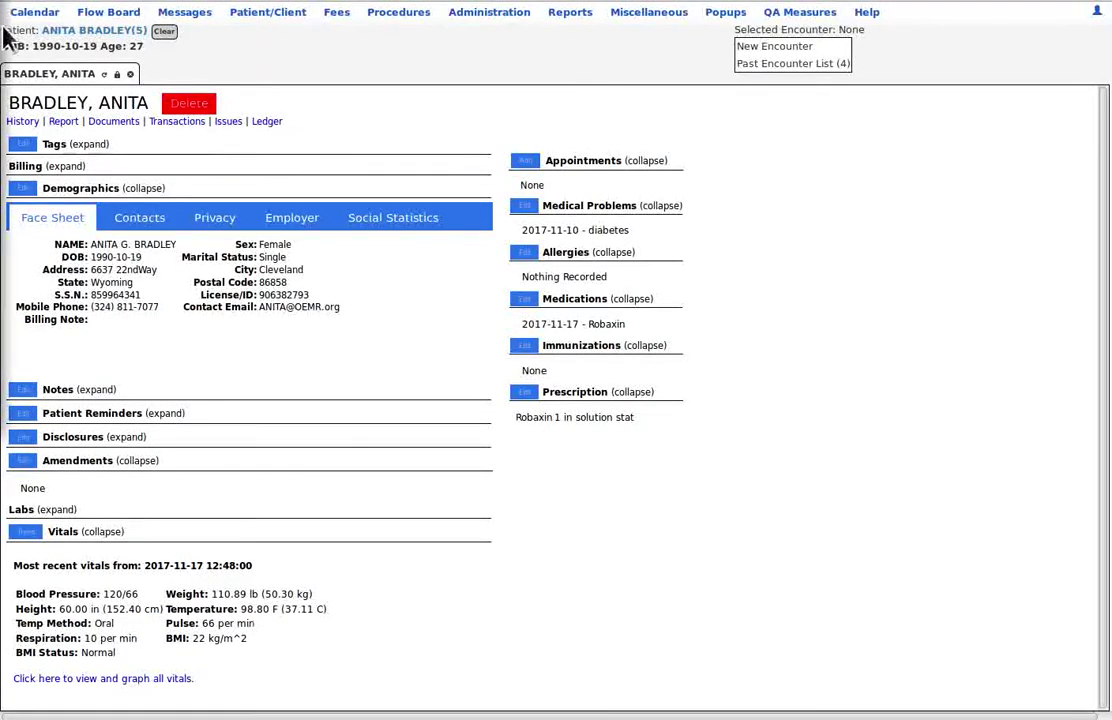
mouse_move(338, 22)
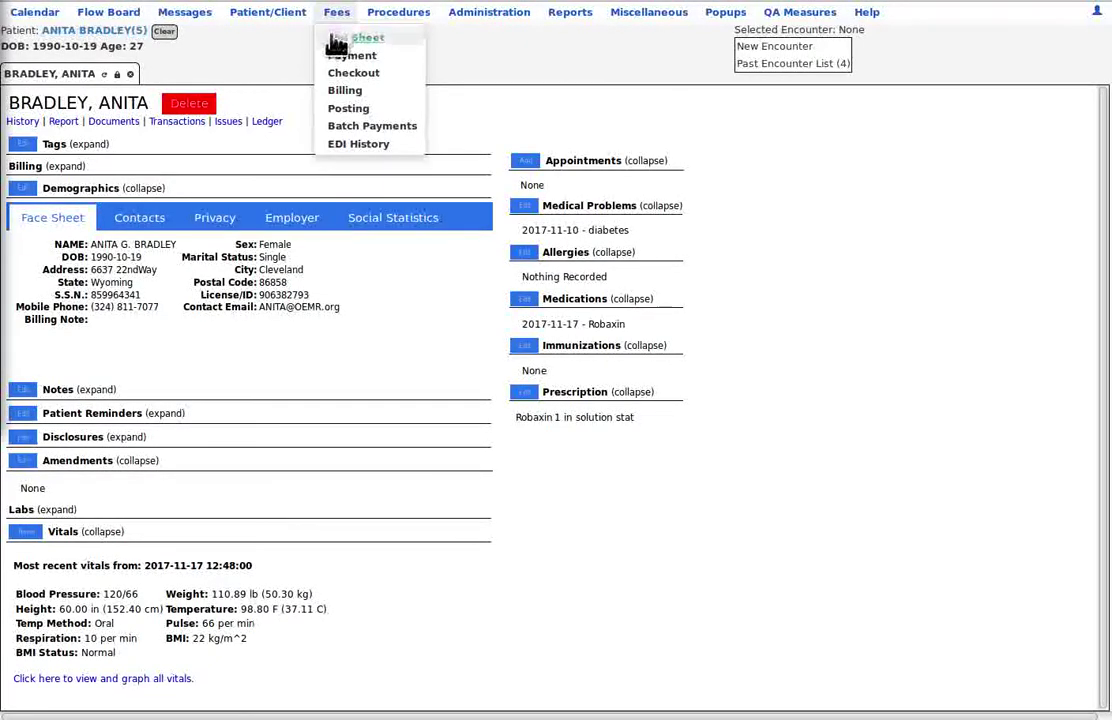
- Dismiss the encounter-required alert, select the 2017-12-12 encounter, and open its Fee Sheet
click(356, 38)
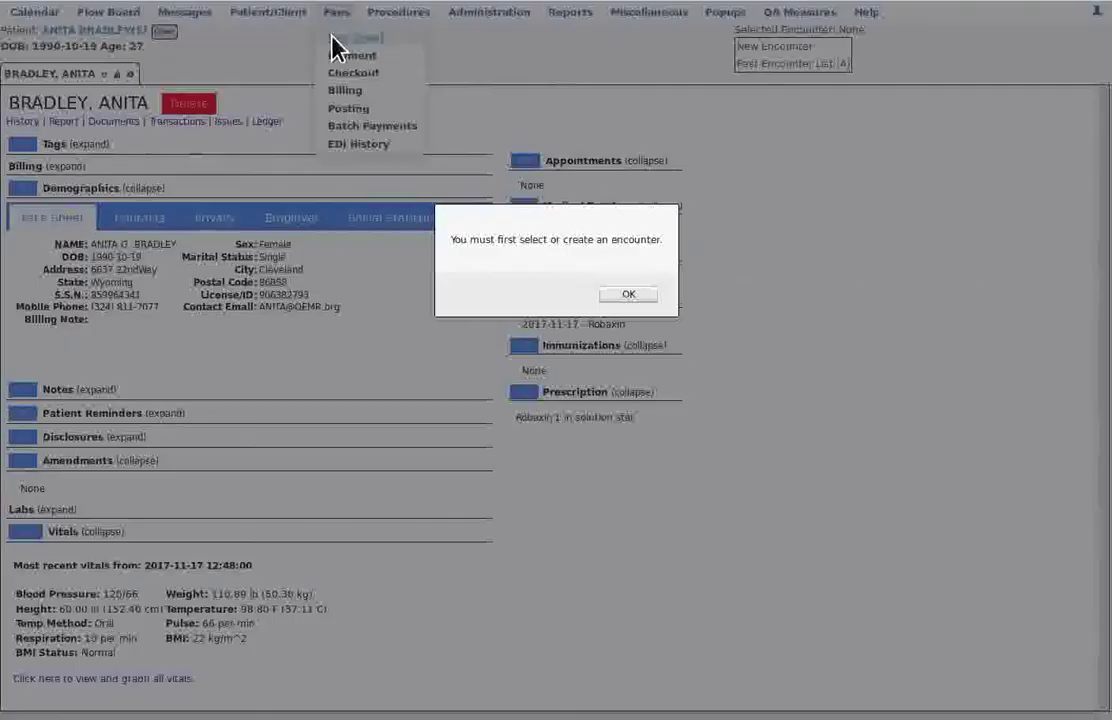
click(628, 296)
mouse_move(790, 63)
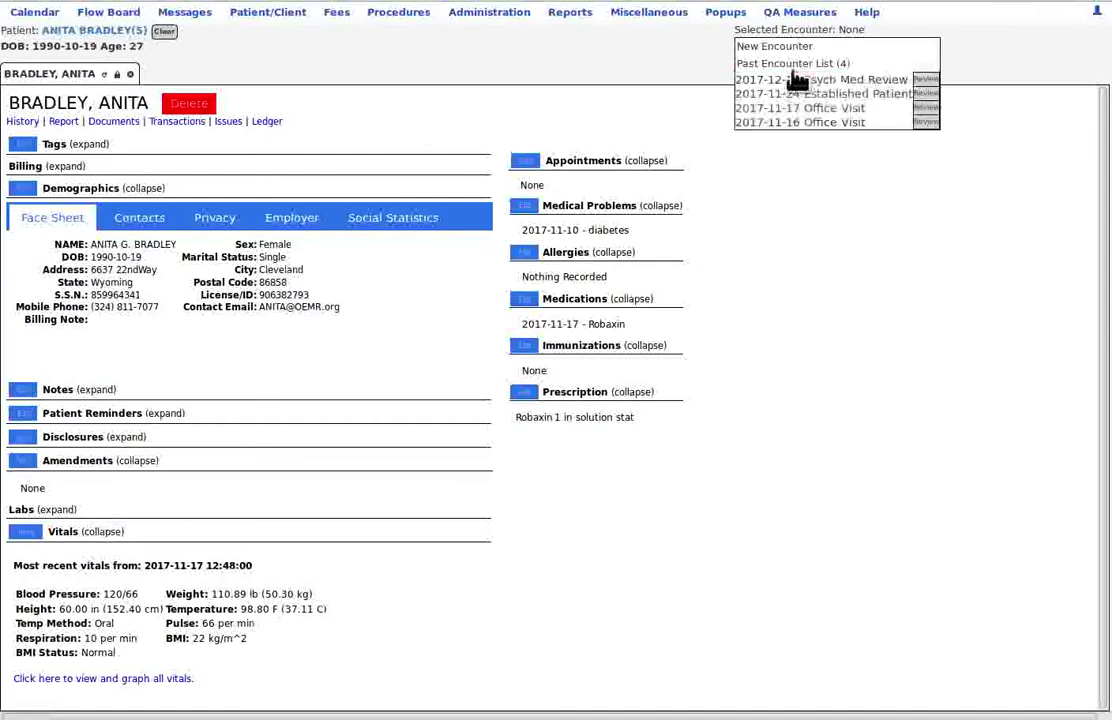
click(801, 85)
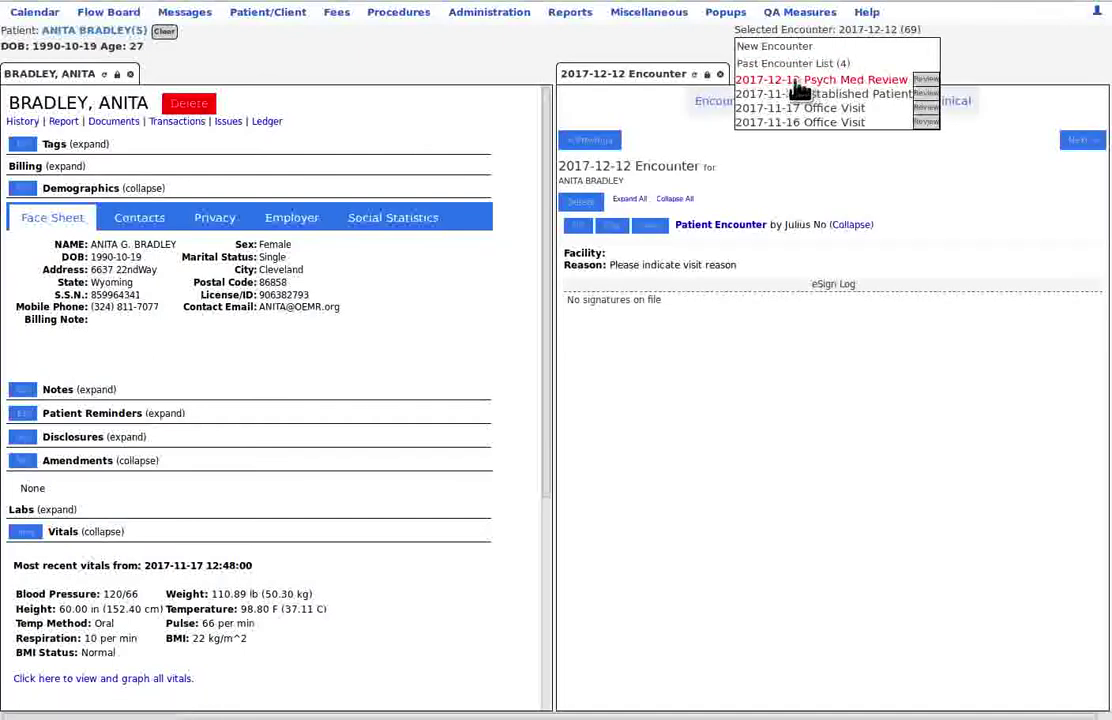
mouse_move(354, 25)
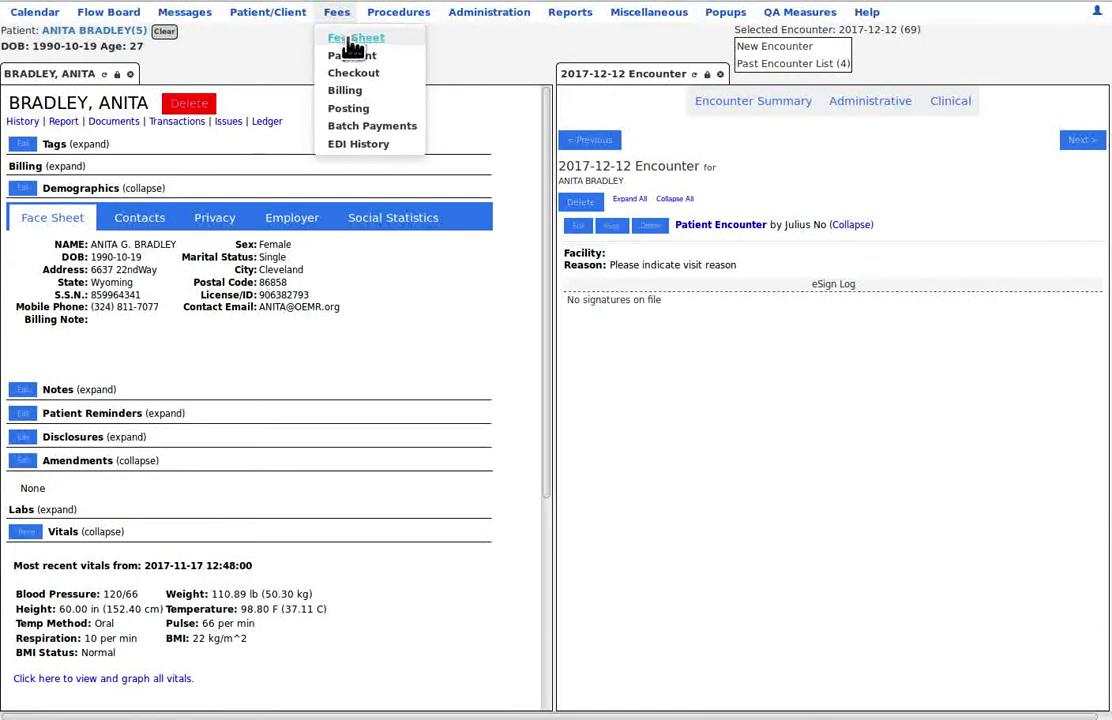
click(354, 40)
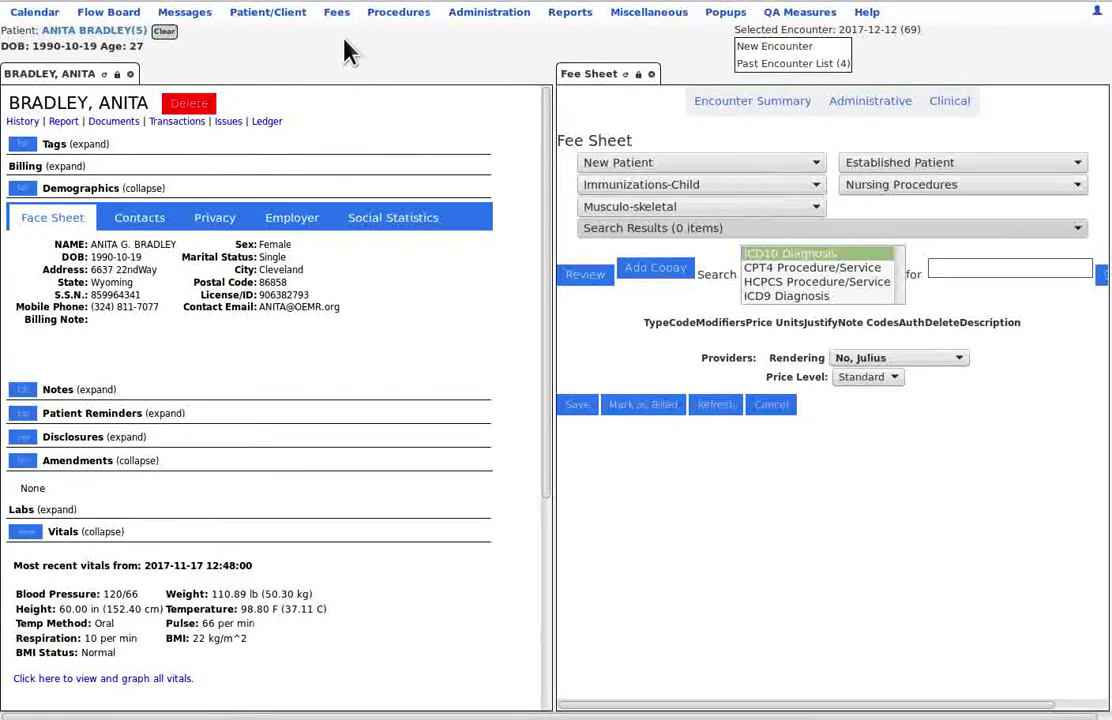
- Bring up the Accept Payment form, close the patient summary, and open Fees > Checkout
mouse_move(337, 14)
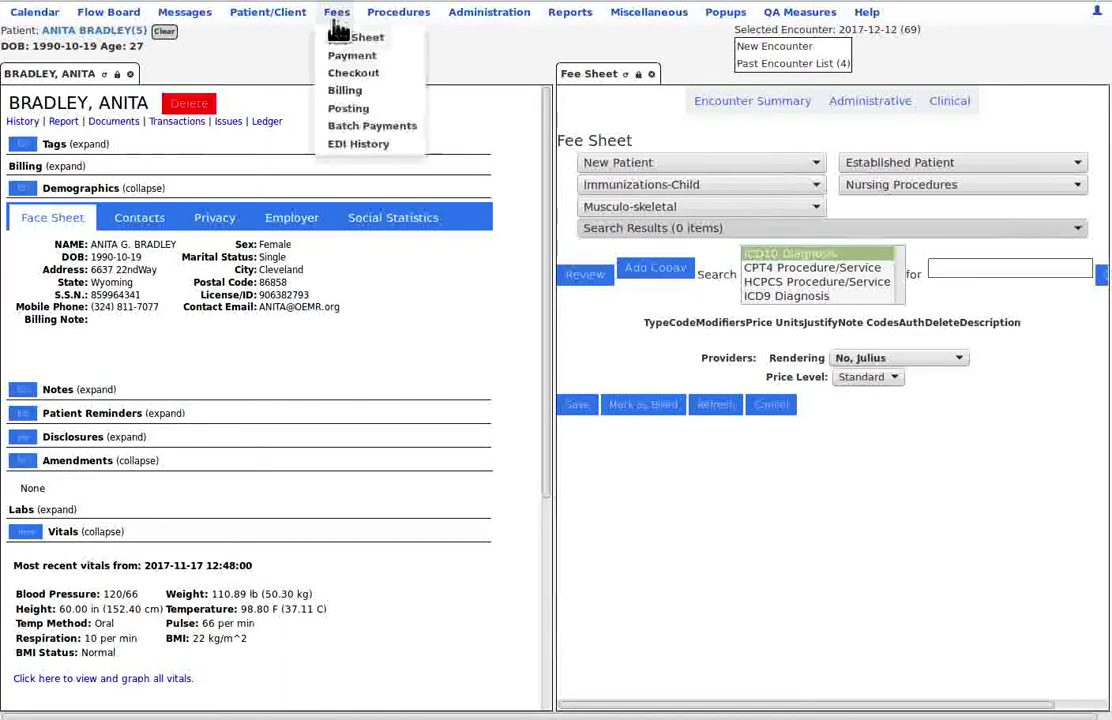
click(340, 60)
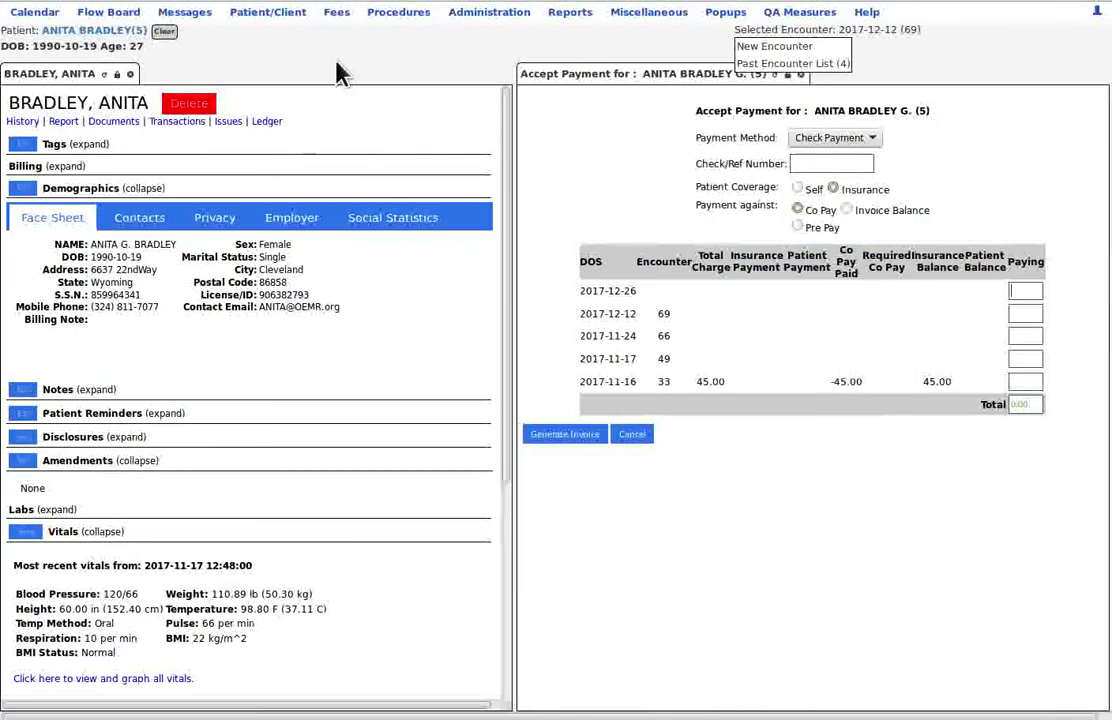
click(130, 75)
mouse_move(330, 28)
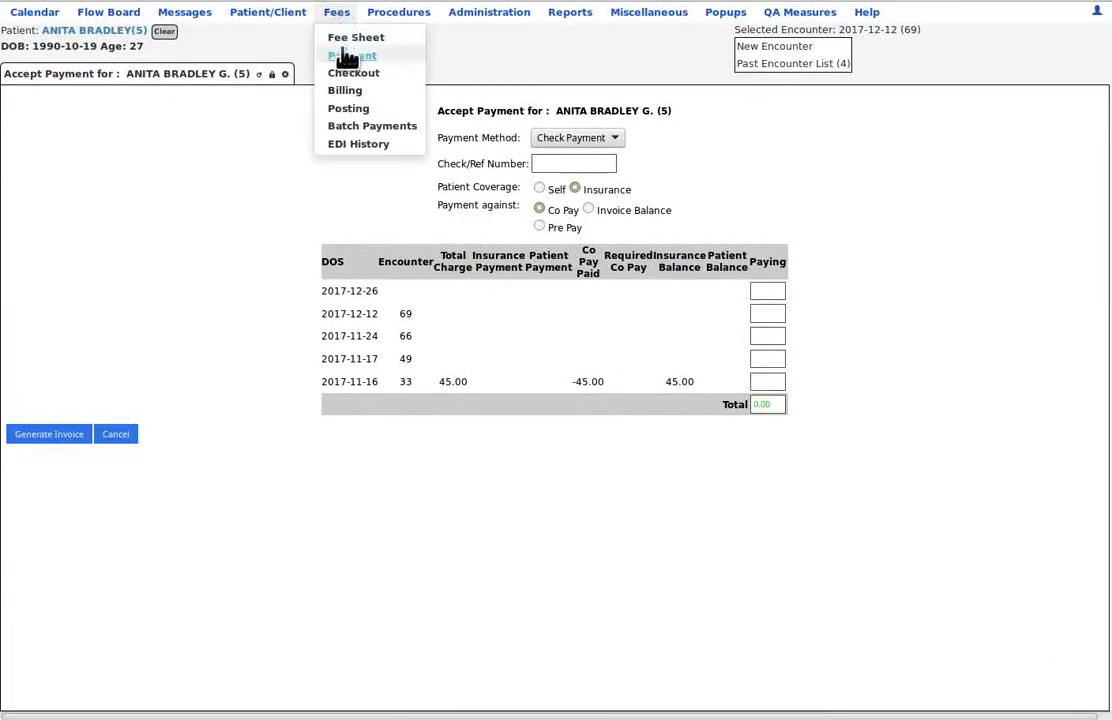
click(356, 78)
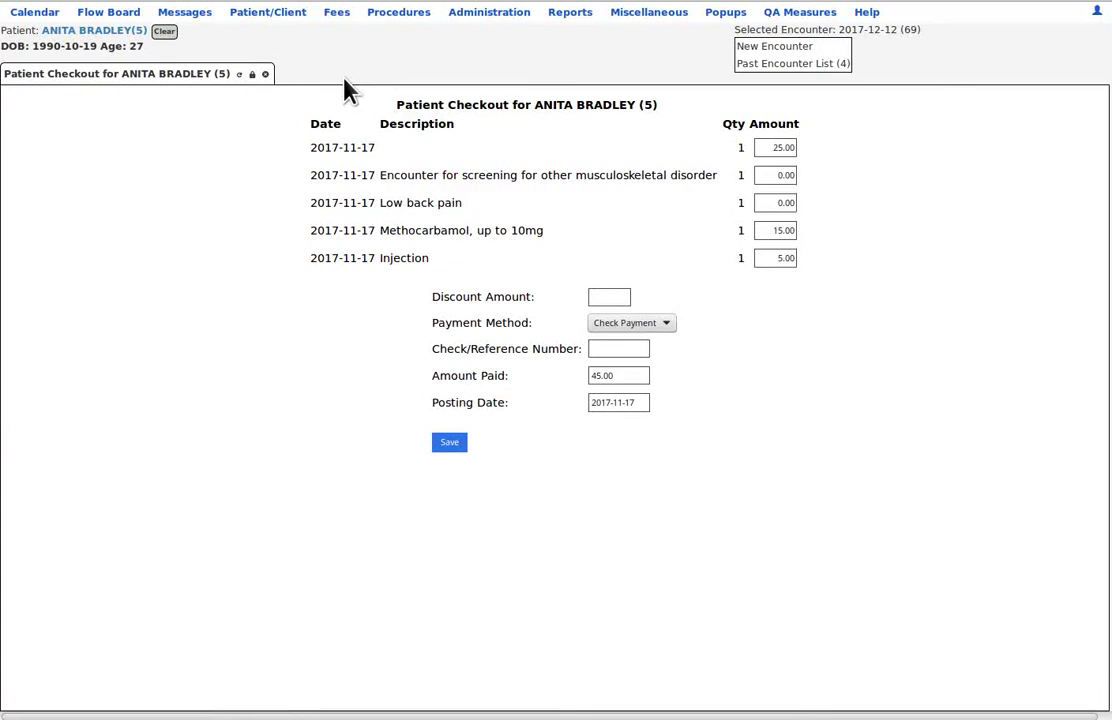
mouse_move(338, 18)
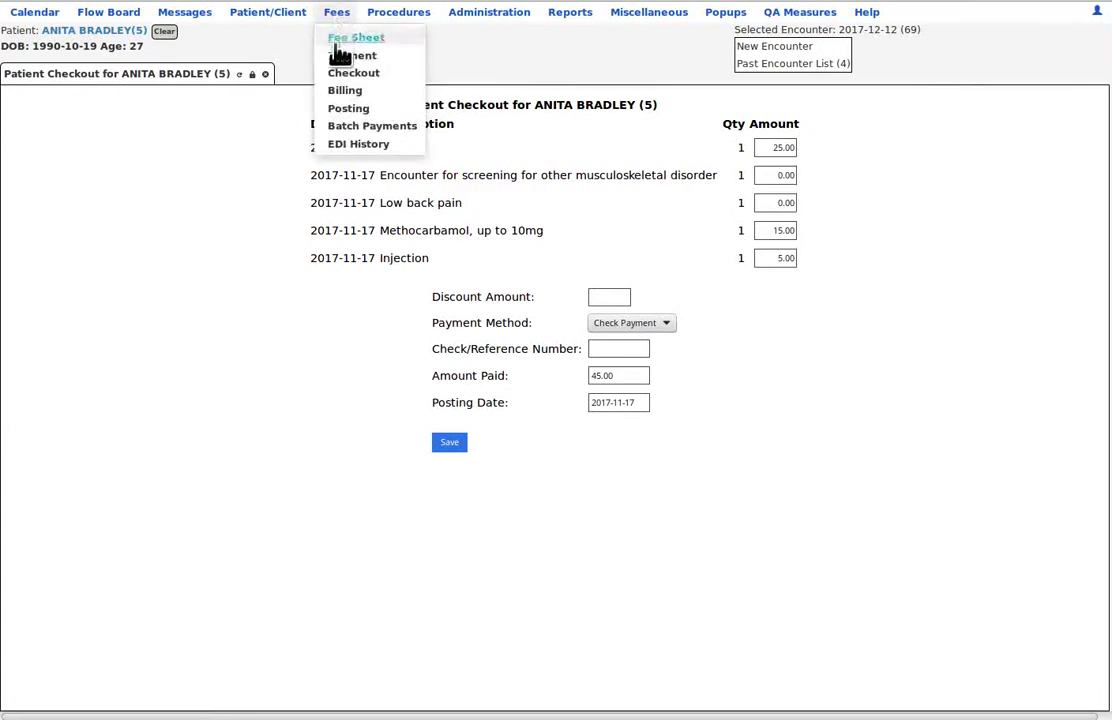
- View Billing, close the Checkout tab, view EOB Posting, then open Batch Payment Entry
click(345, 92)
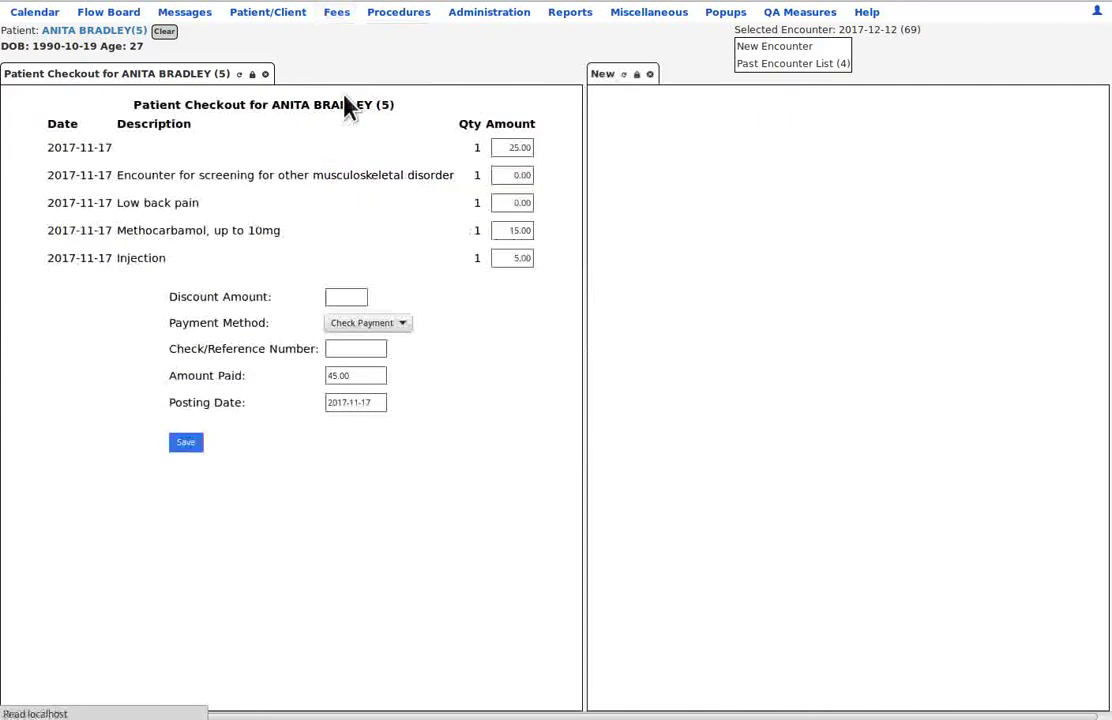
click(265, 76)
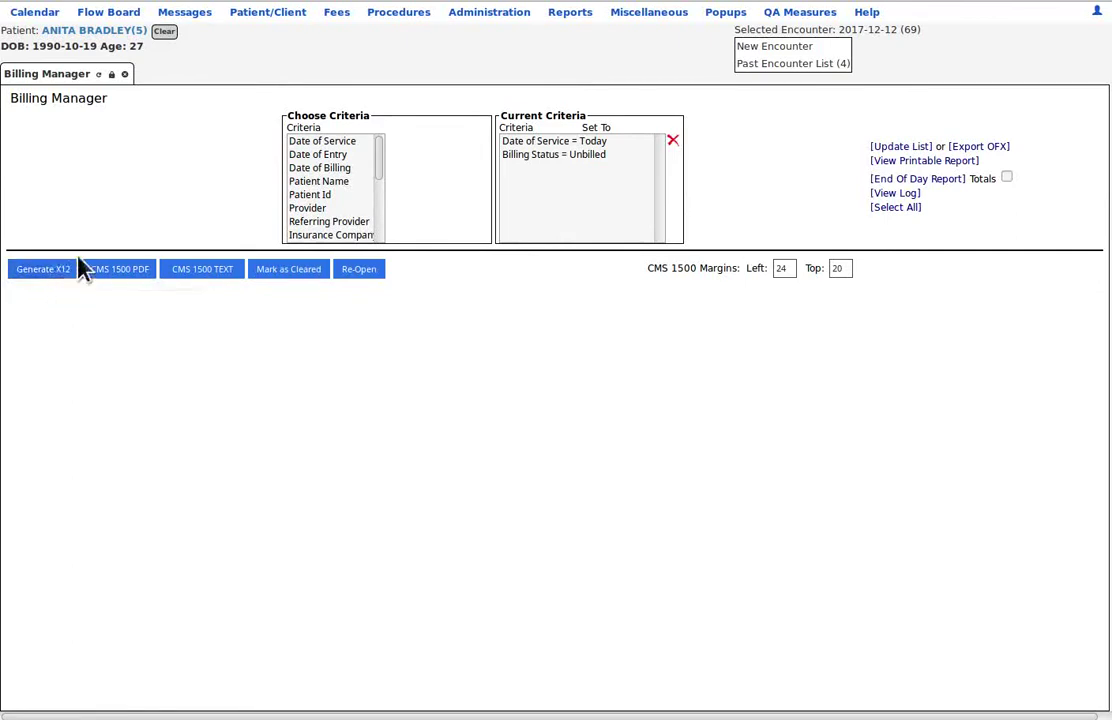
mouse_move(345, 20)
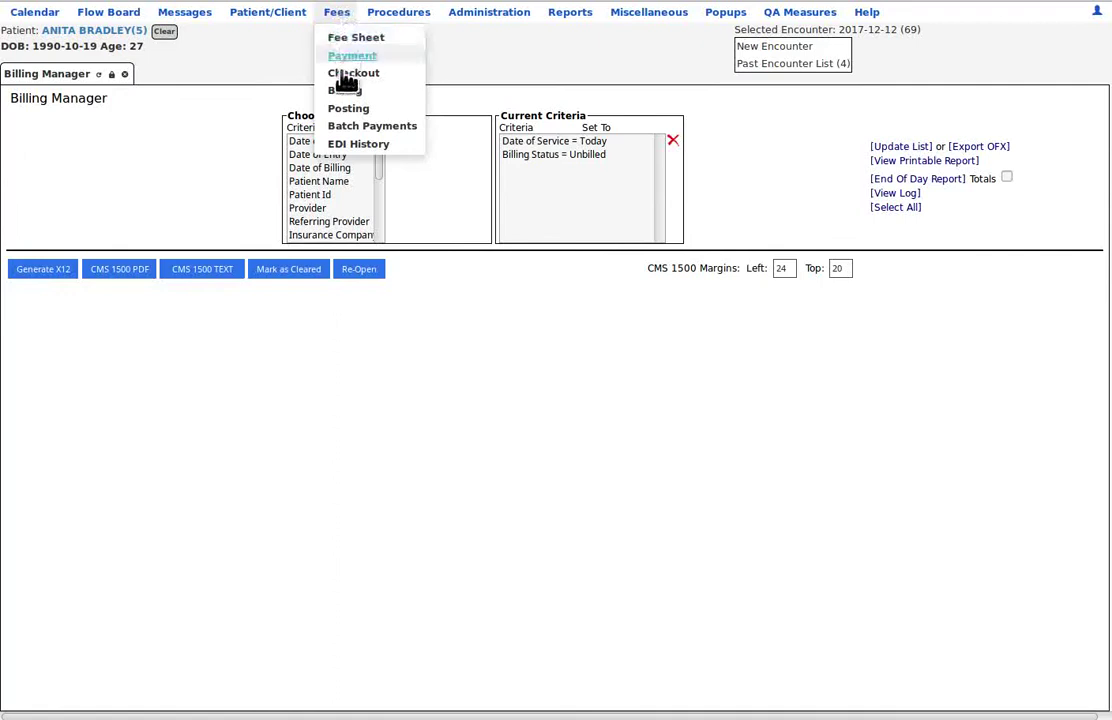
click(347, 109)
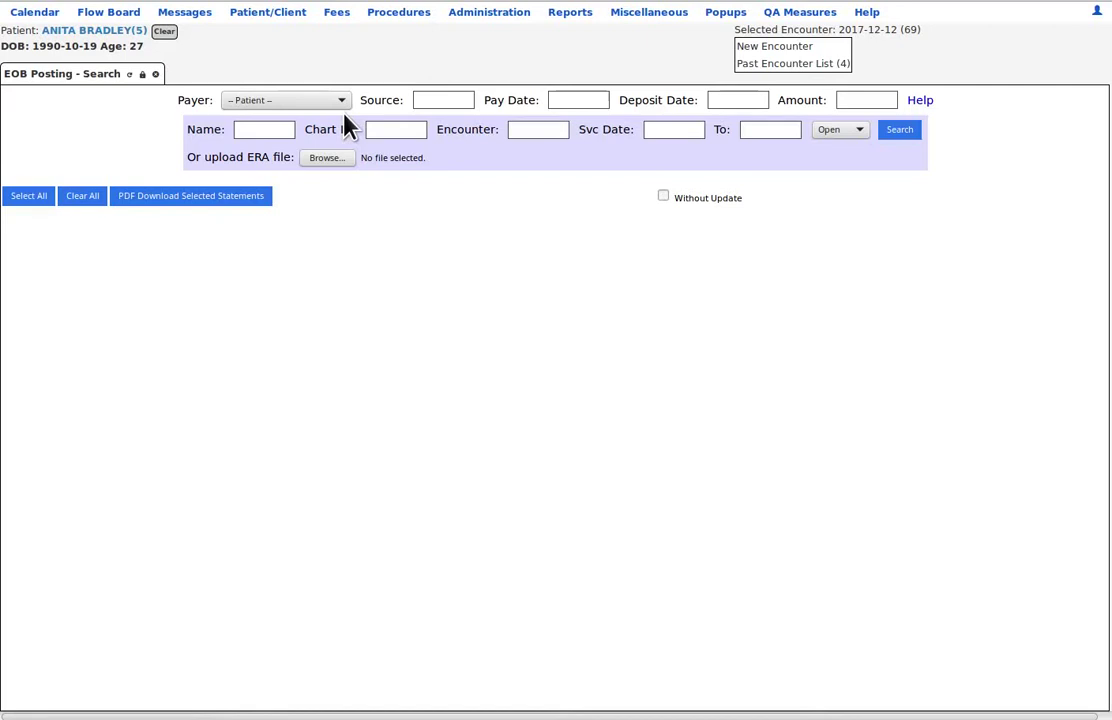
mouse_move(340, 20)
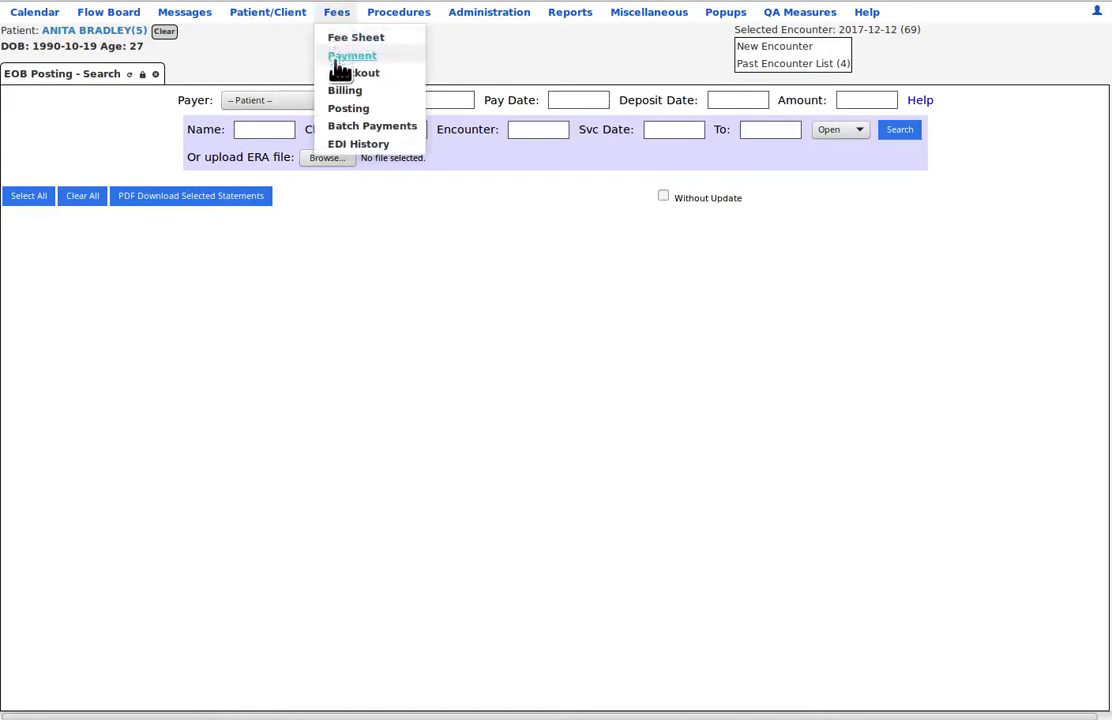
click(350, 127)
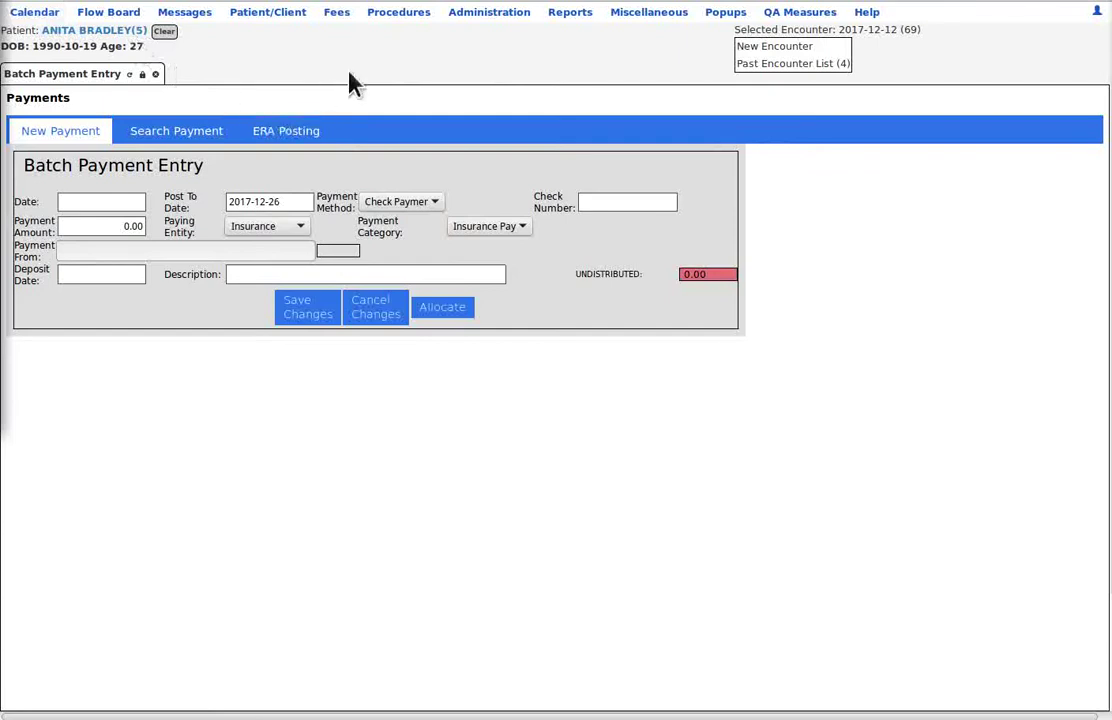
mouse_move(420, 20)
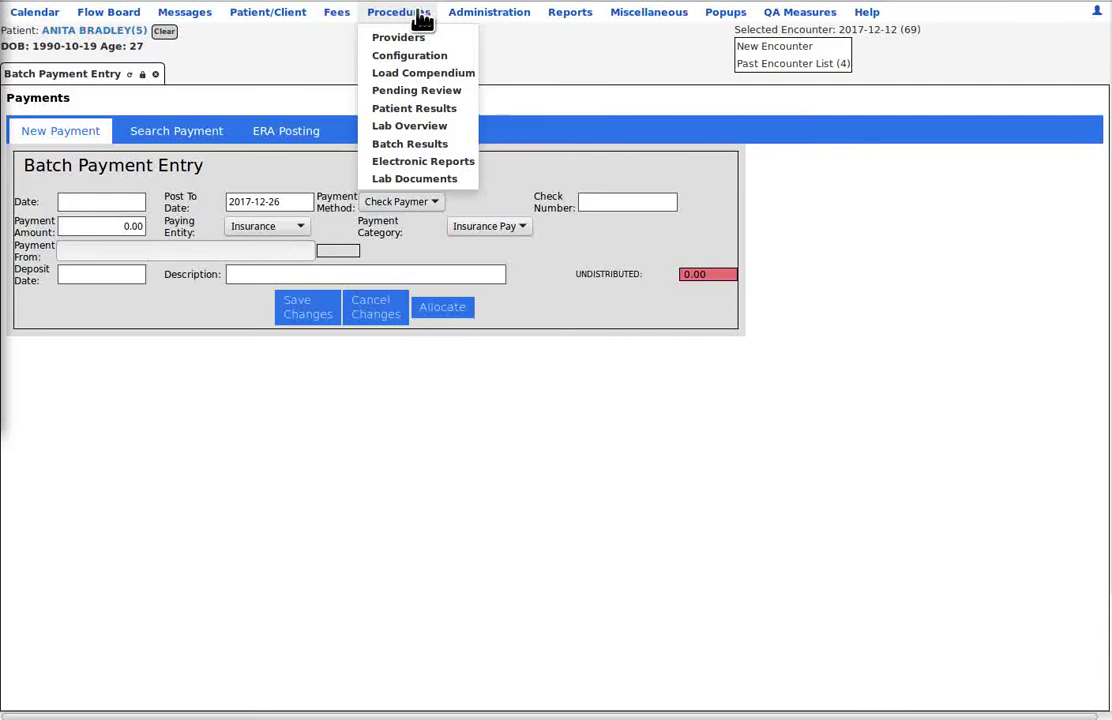
mouse_move(470, 25)
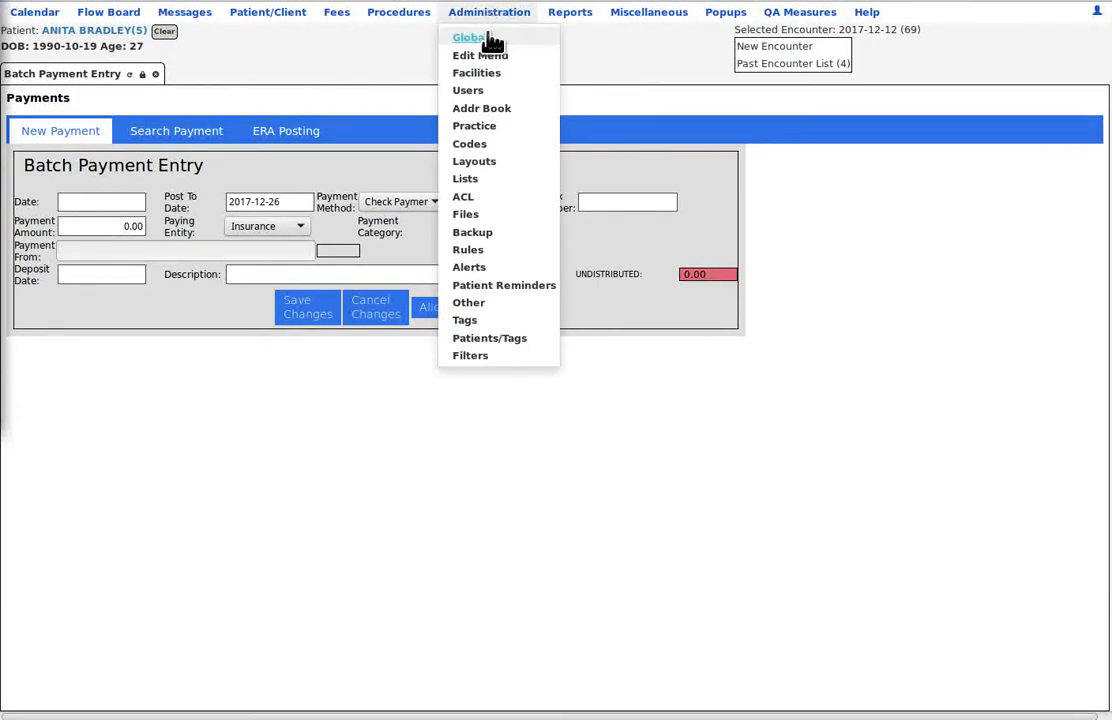
- Replace Batch Payment Entry with Global Settings and review its Locale and Features options
click(493, 40)
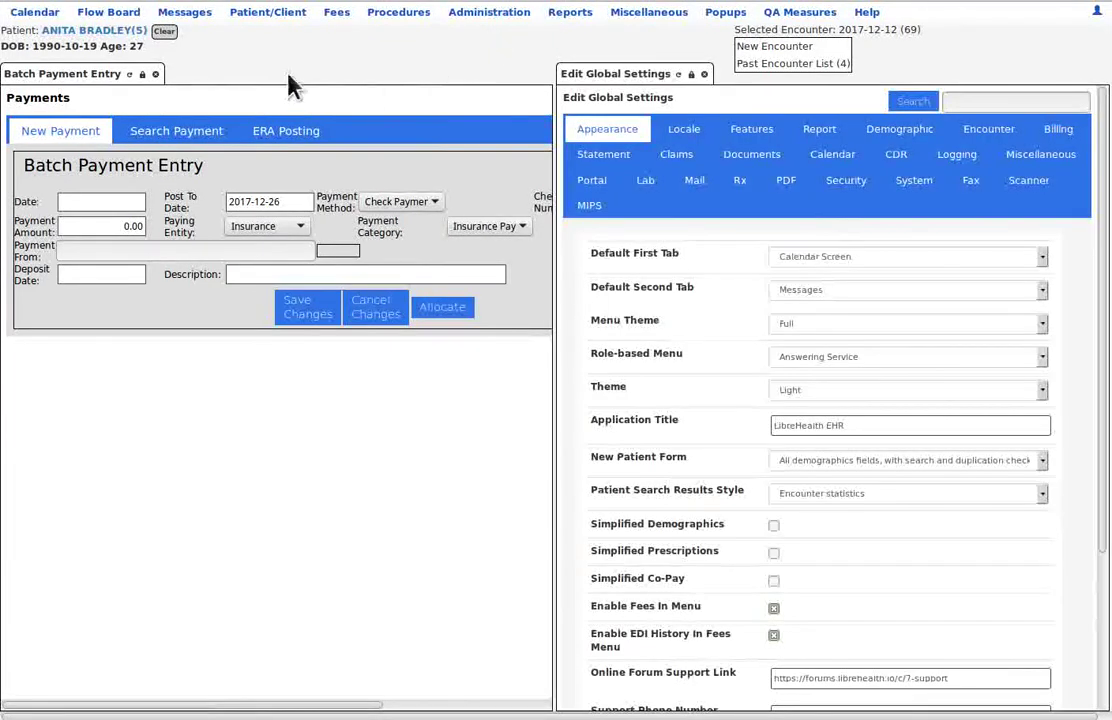
click(156, 75)
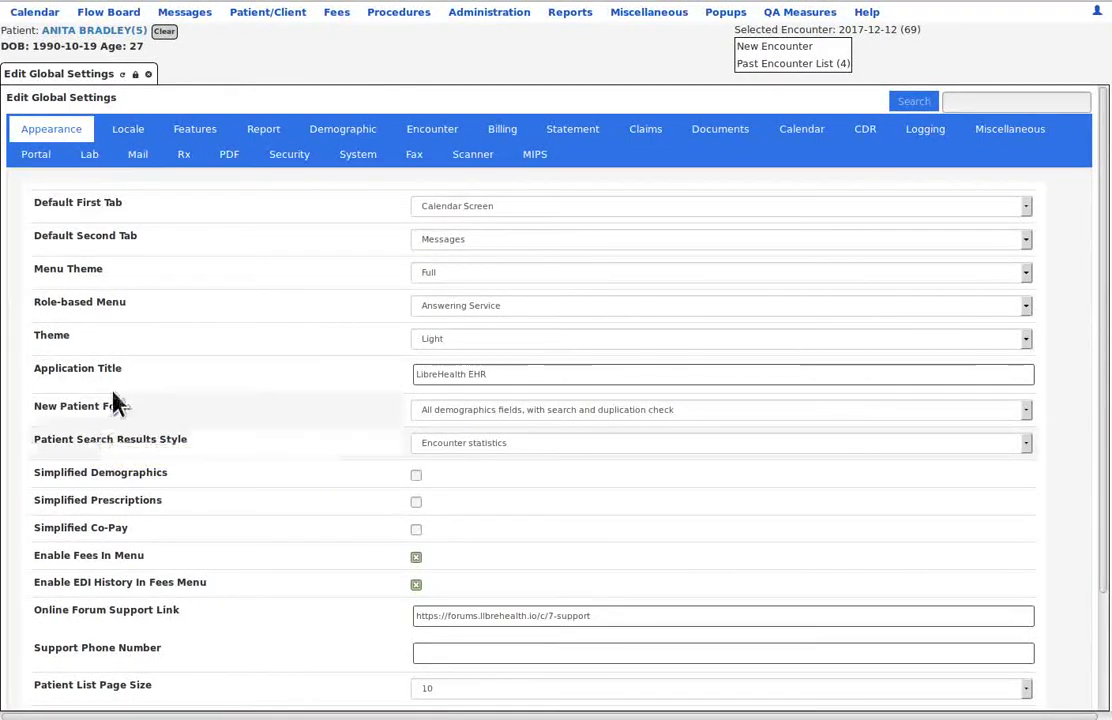
click(122, 134)
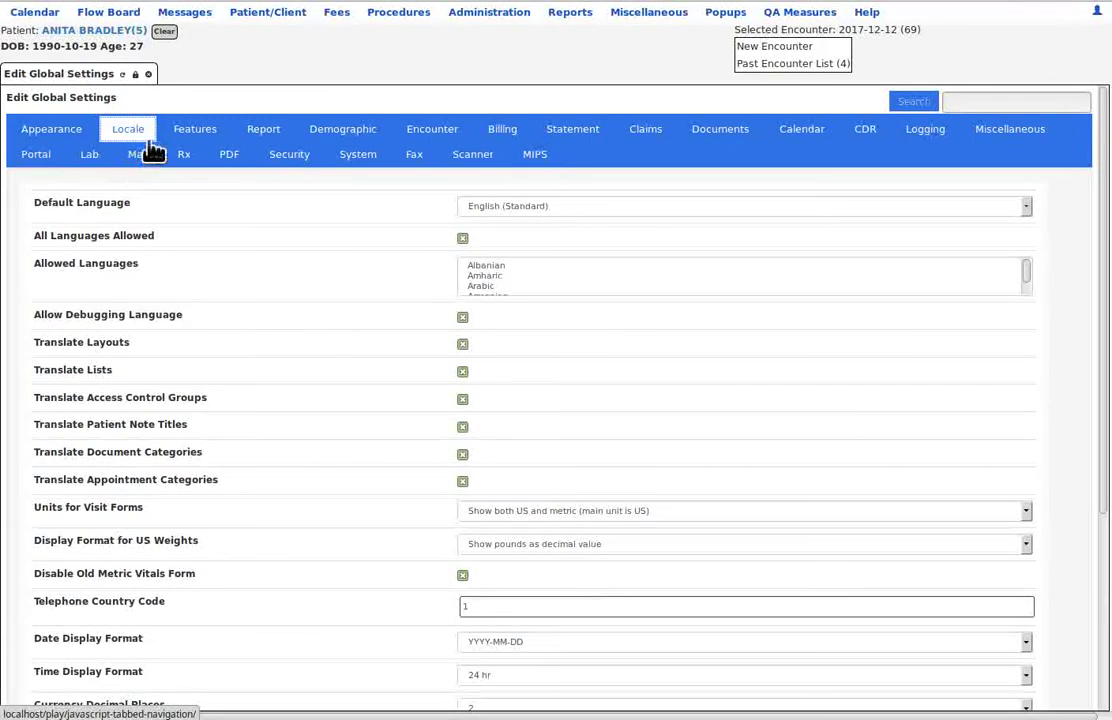
click(197, 135)
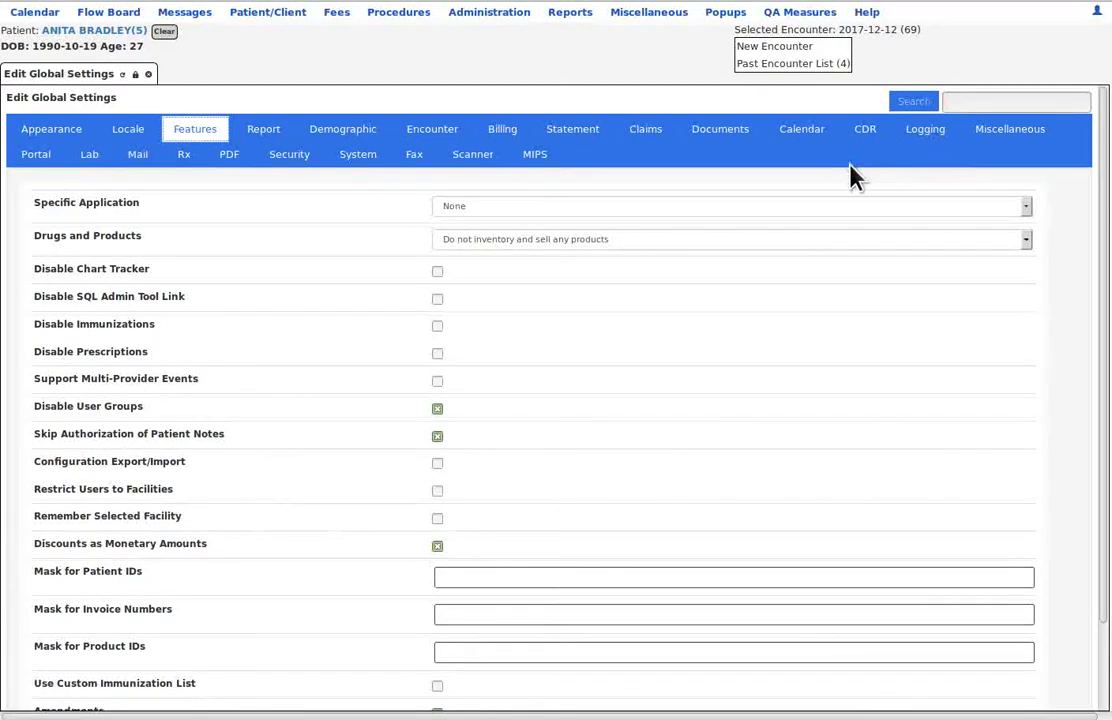
- View the site menu editor, then the list of facilities
mouse_move(485, 22)
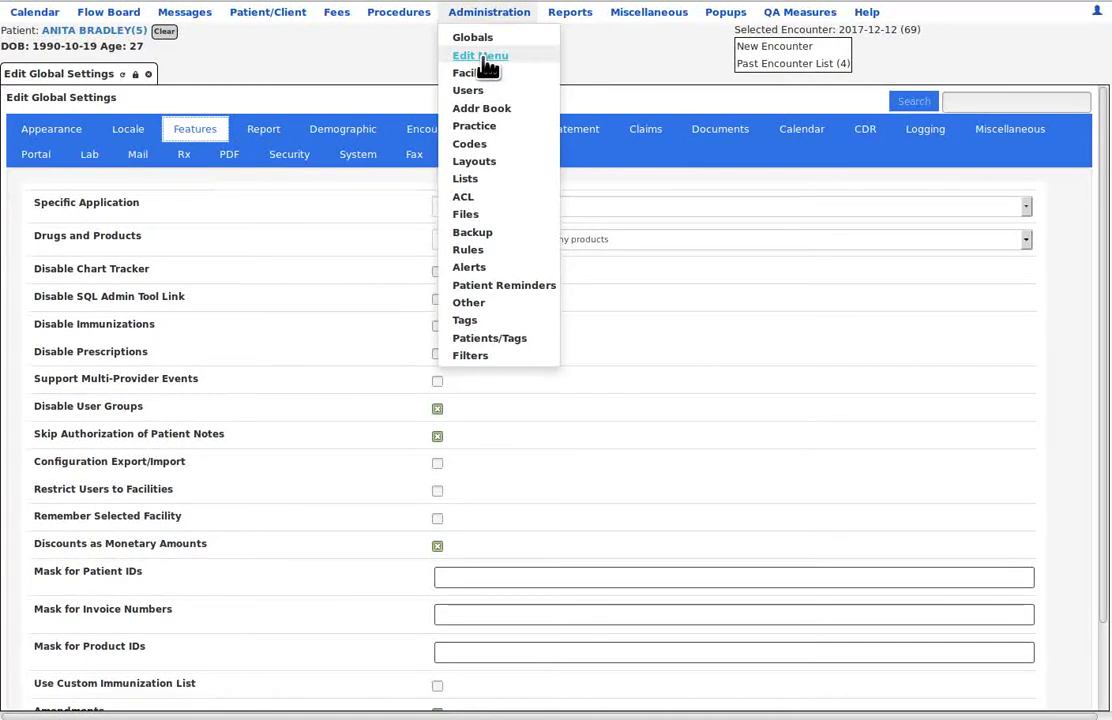
click(487, 57)
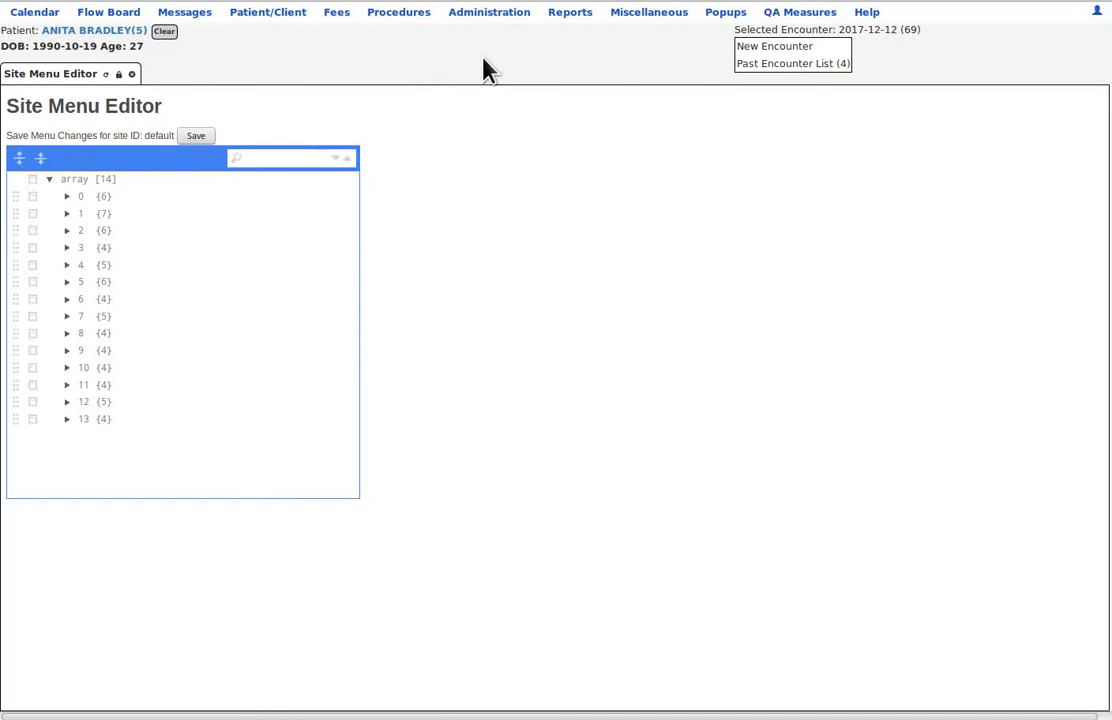
mouse_move(489, 25)
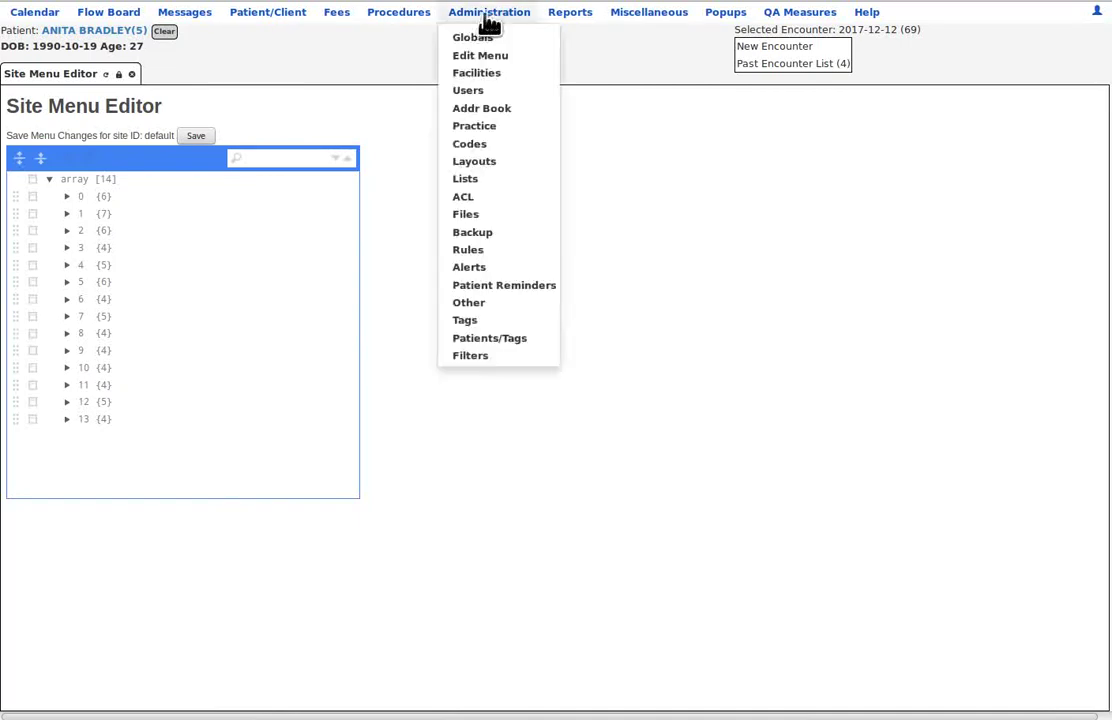
click(489, 77)
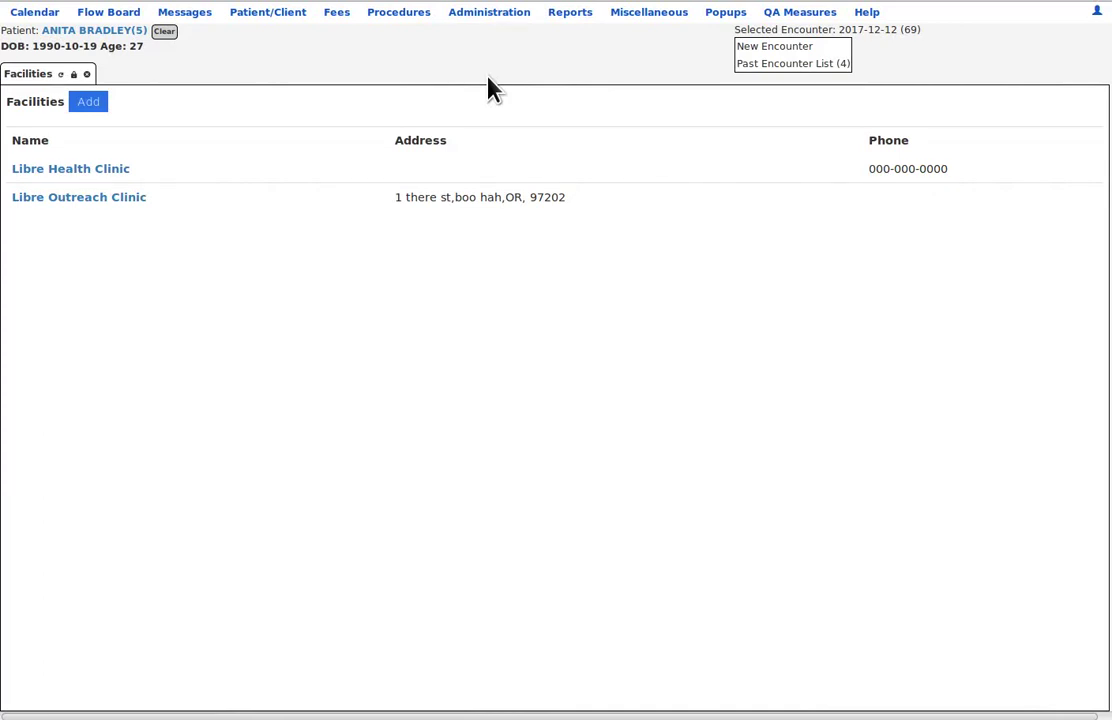
- Open one user's account from Users, then show the Address Book's four local entries
mouse_move(497, 16)
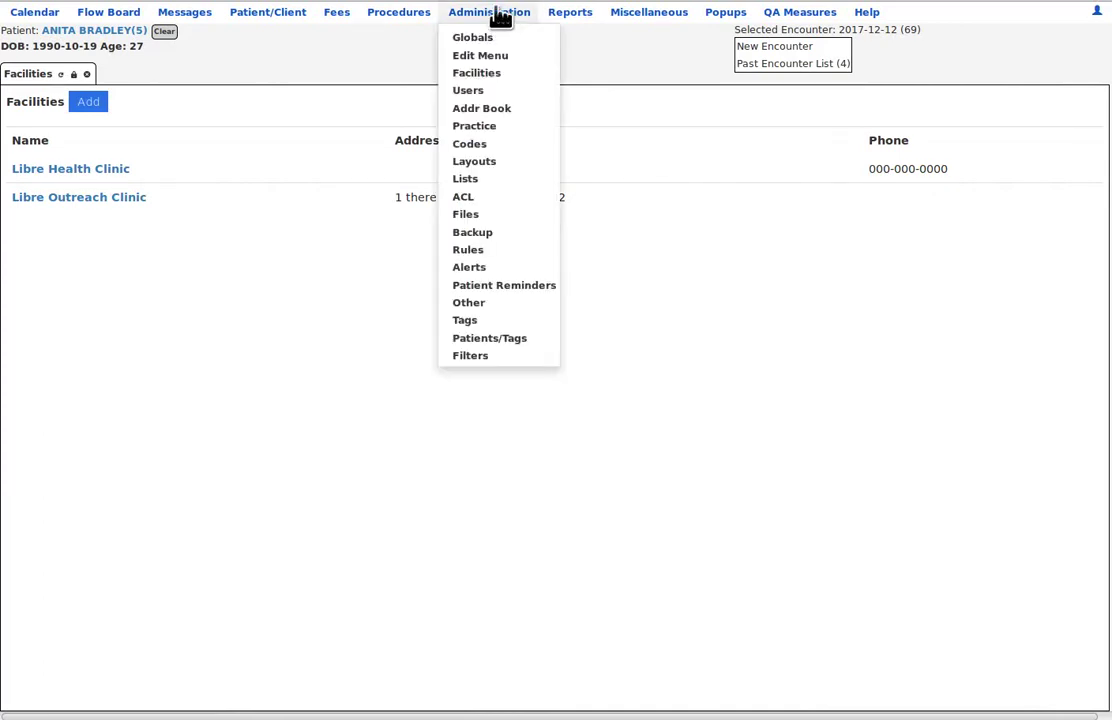
click(476, 92)
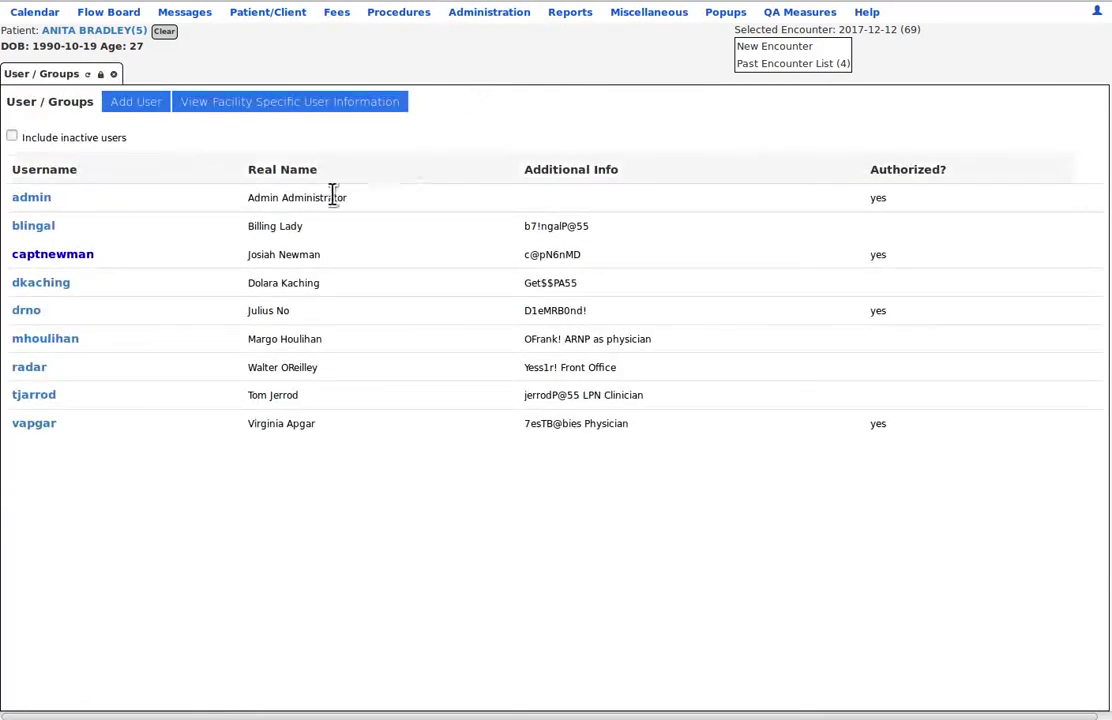
click(38, 257)
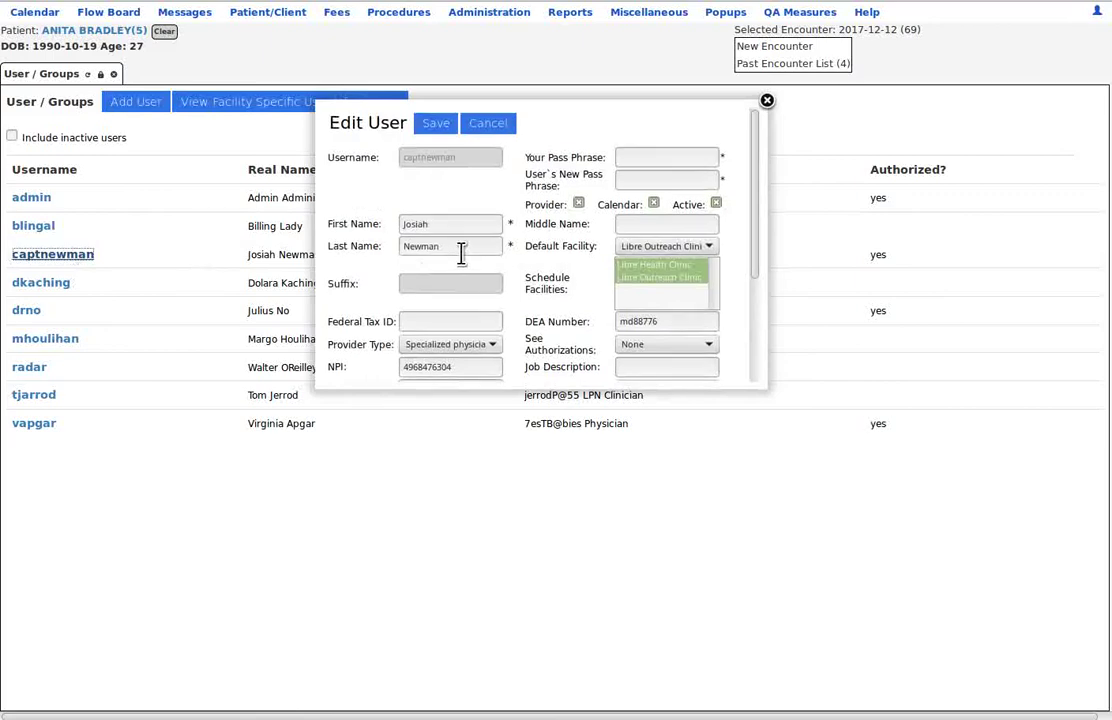
scroll(462, 253, down, 3)
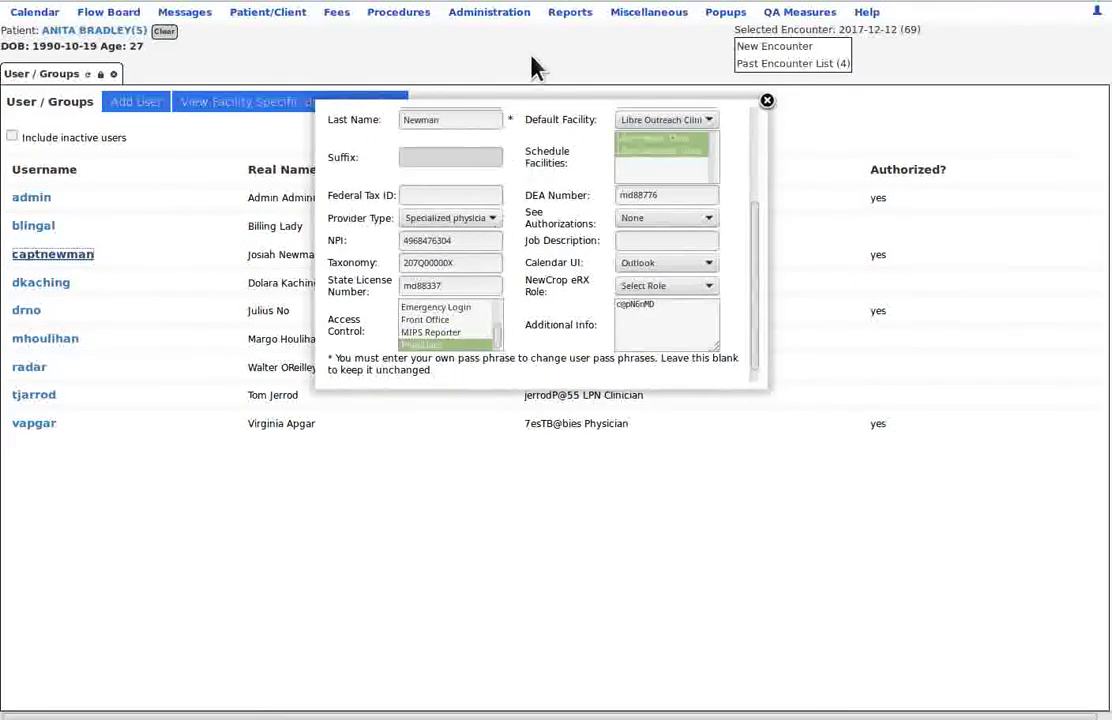
mouse_move(496, 13)
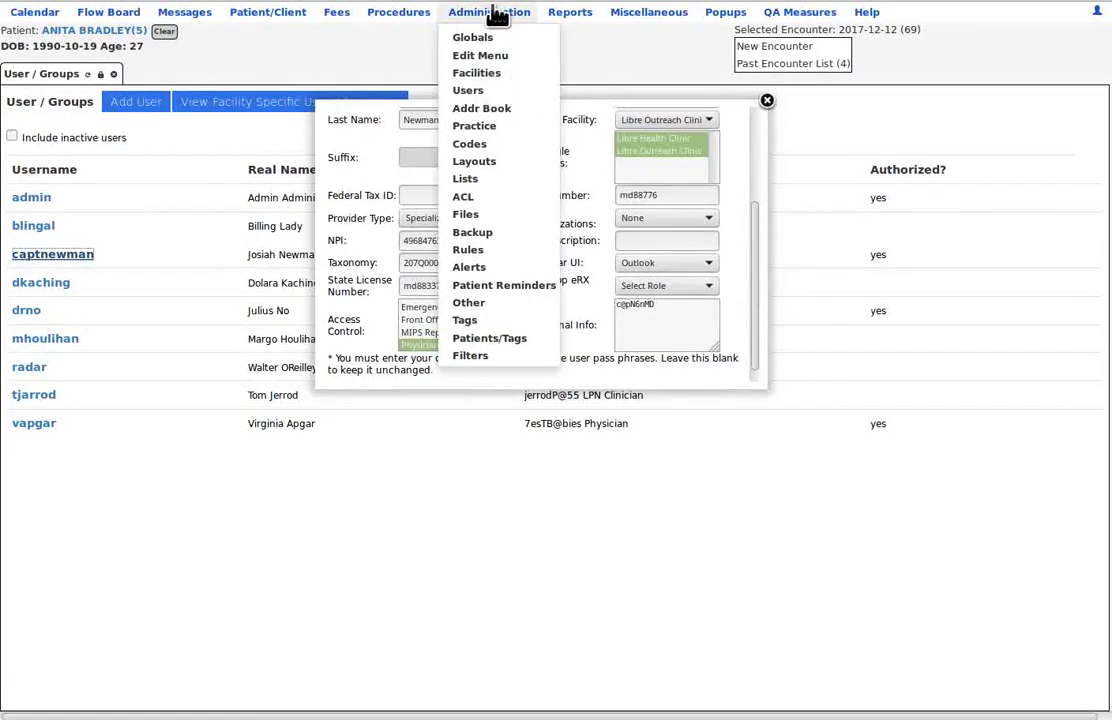
click(489, 110)
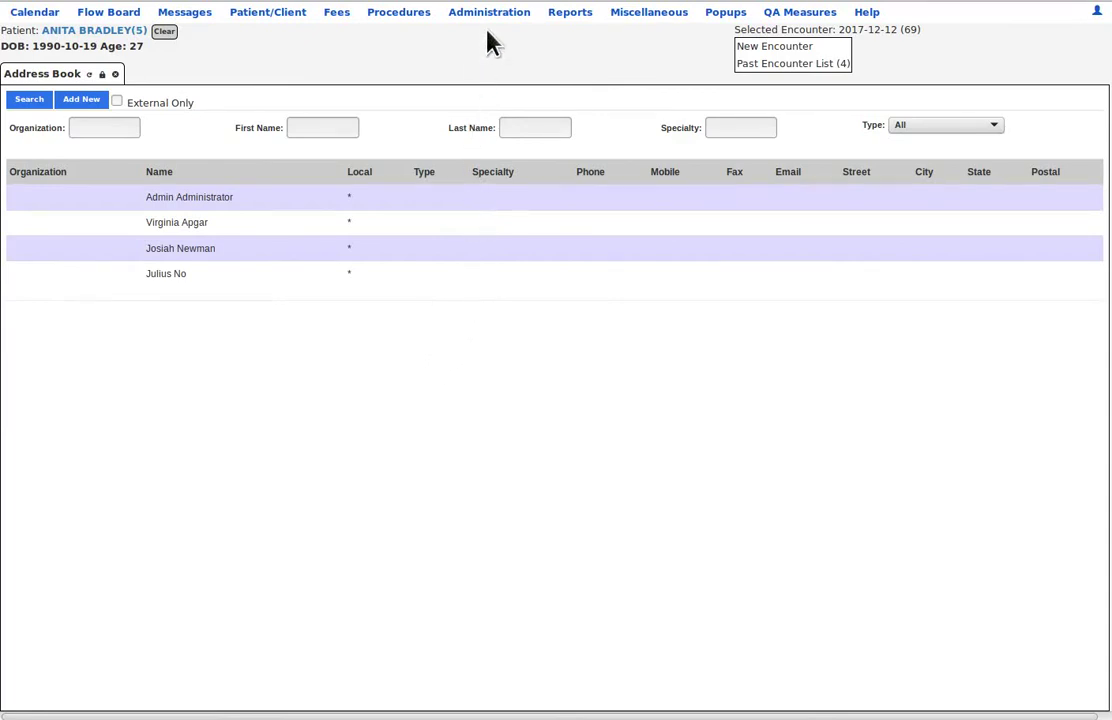
- Show Practice Settings' document categories: Advance Directive, CCD, Lab Report and Medical Record
mouse_move(492, 15)
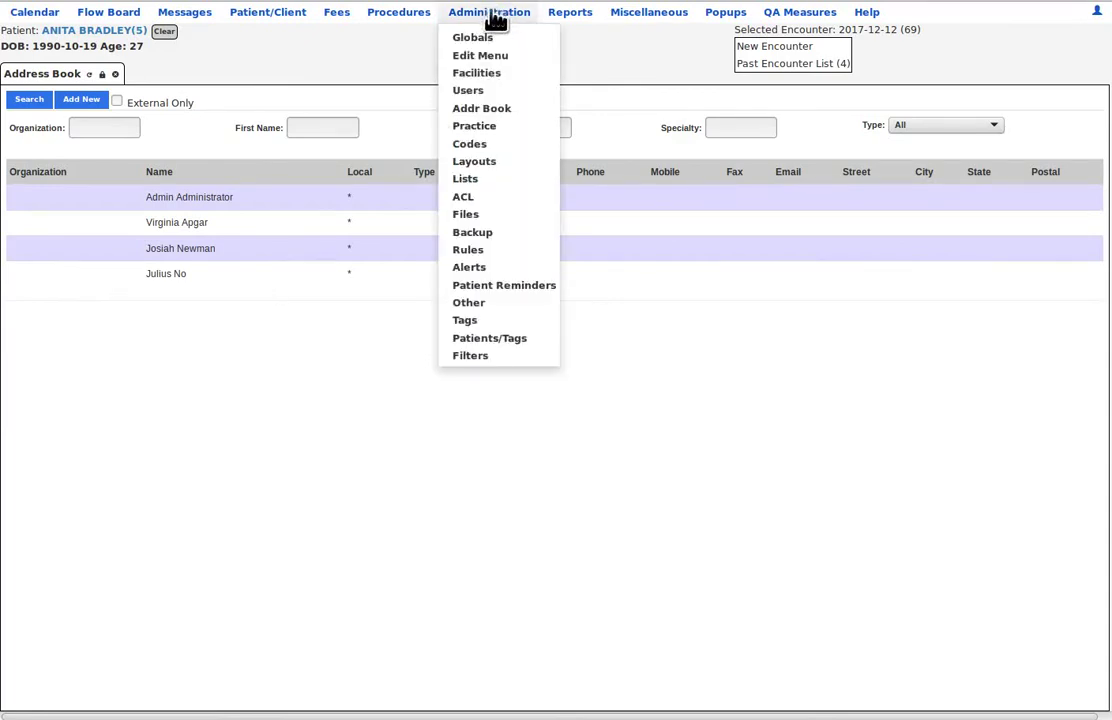
click(497, 133)
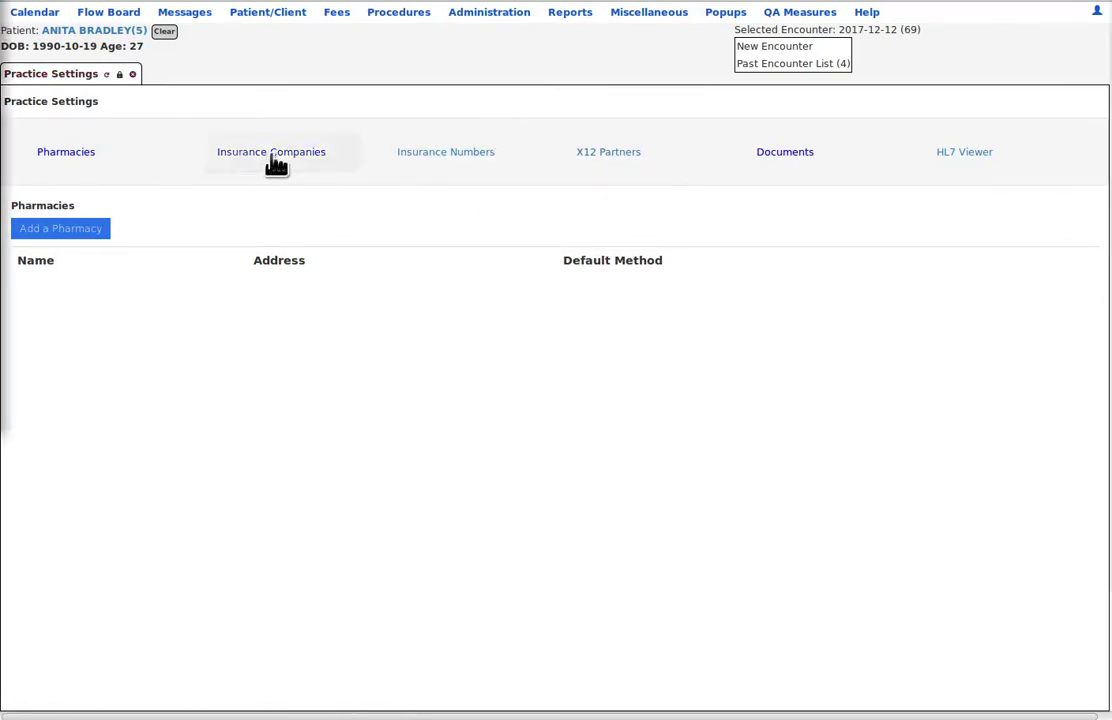
click(783, 163)
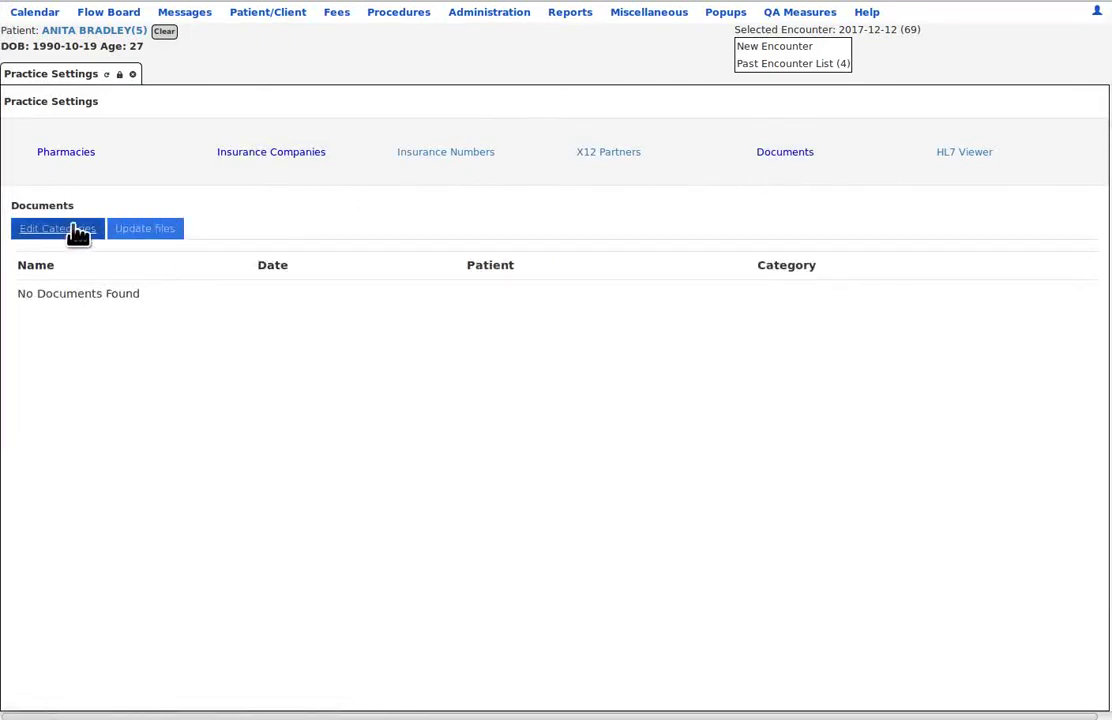
click(78, 230)
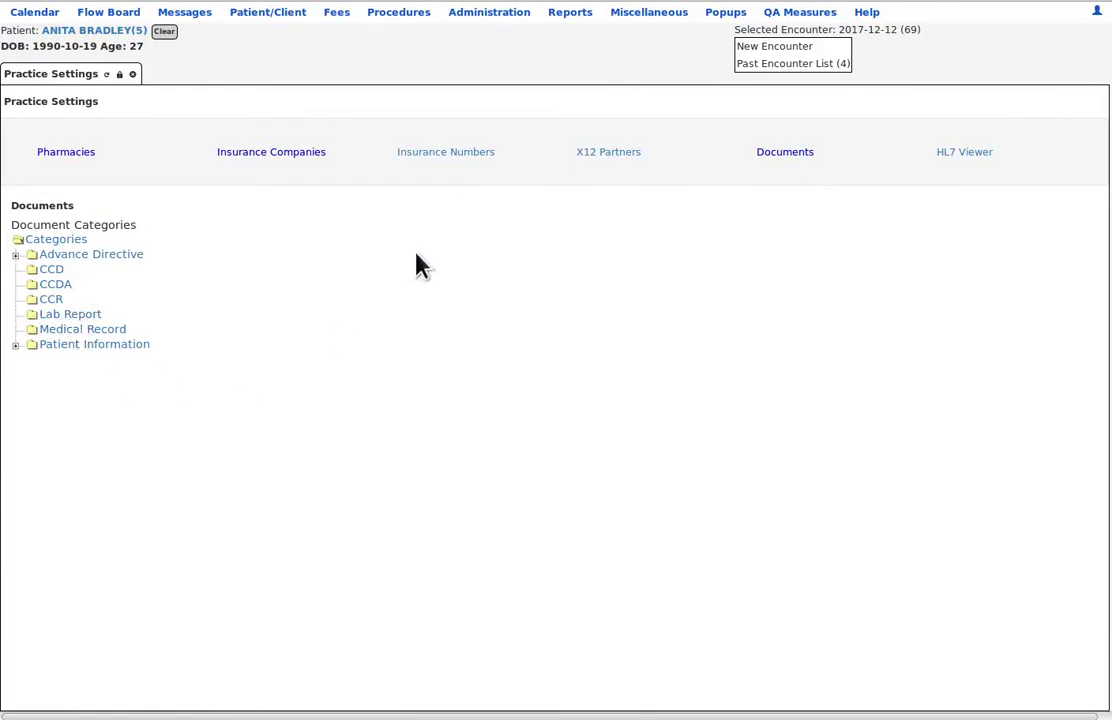
- Open the Codes page set to CPT4 Procedure/Service, then browse the Administration and Reports menus
mouse_move(506, 25)
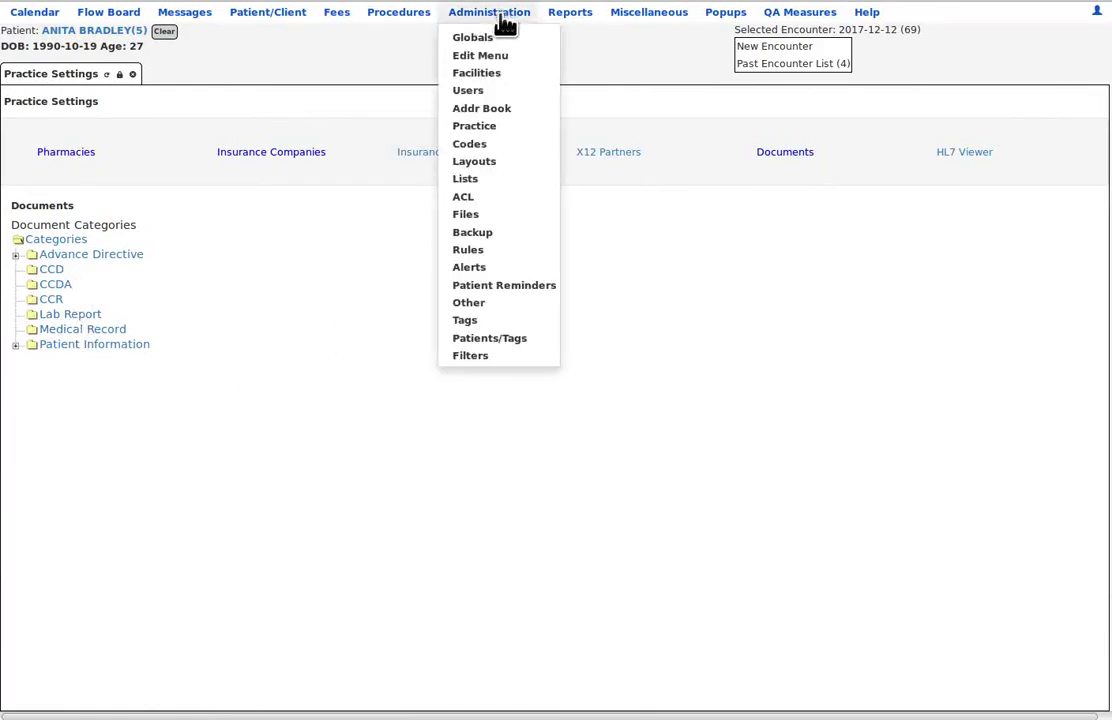
click(483, 143)
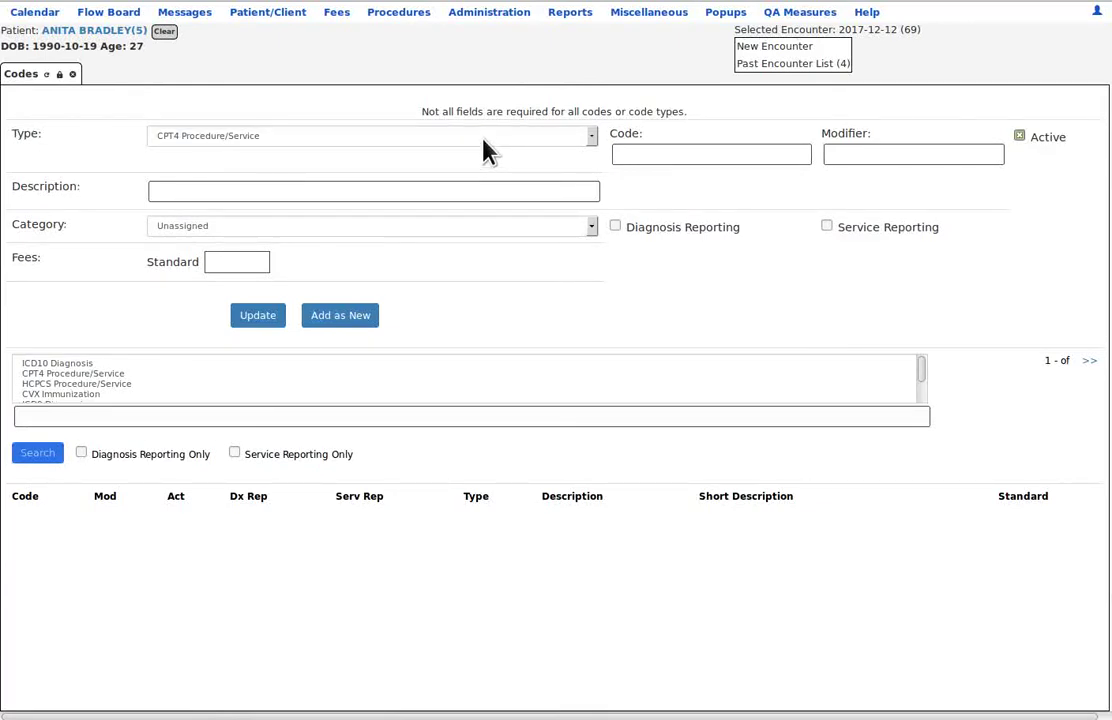
mouse_move(491, 27)
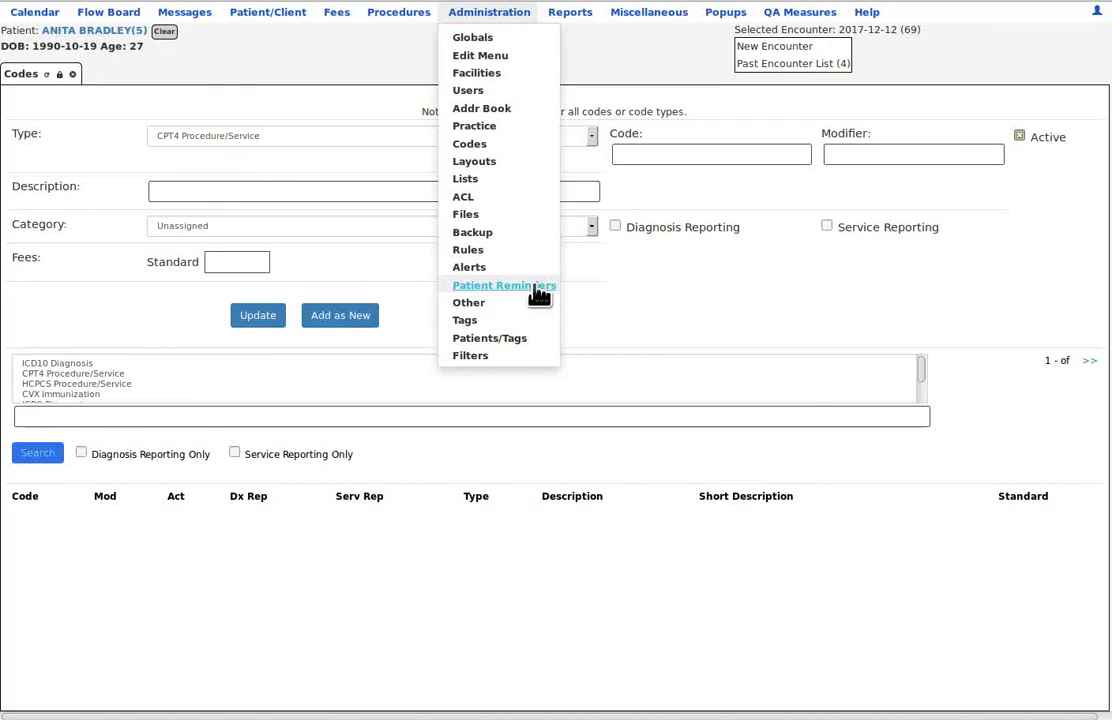
mouse_move(538, 309)
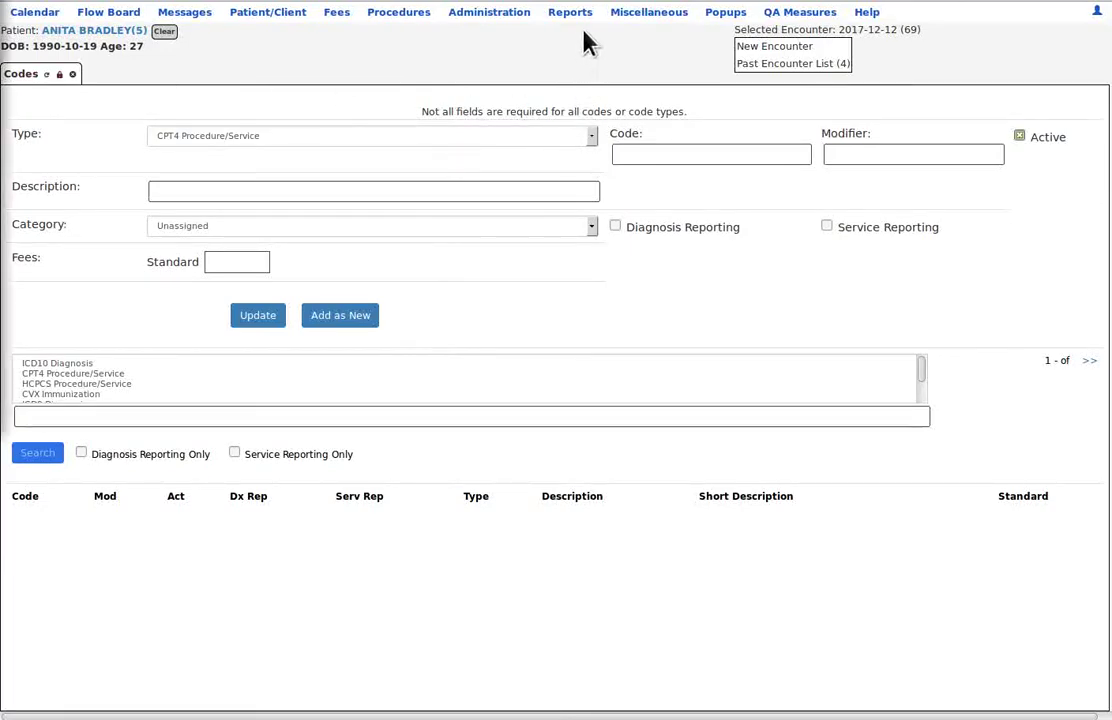
mouse_move(584, 22)
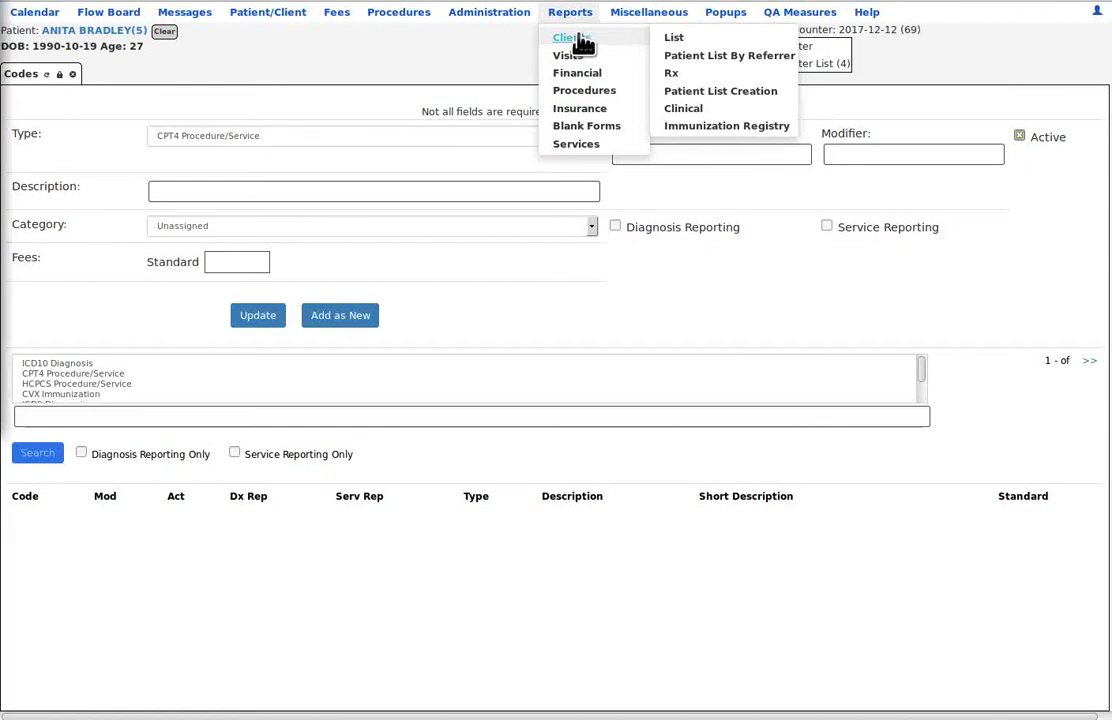
mouse_move(598, 64)
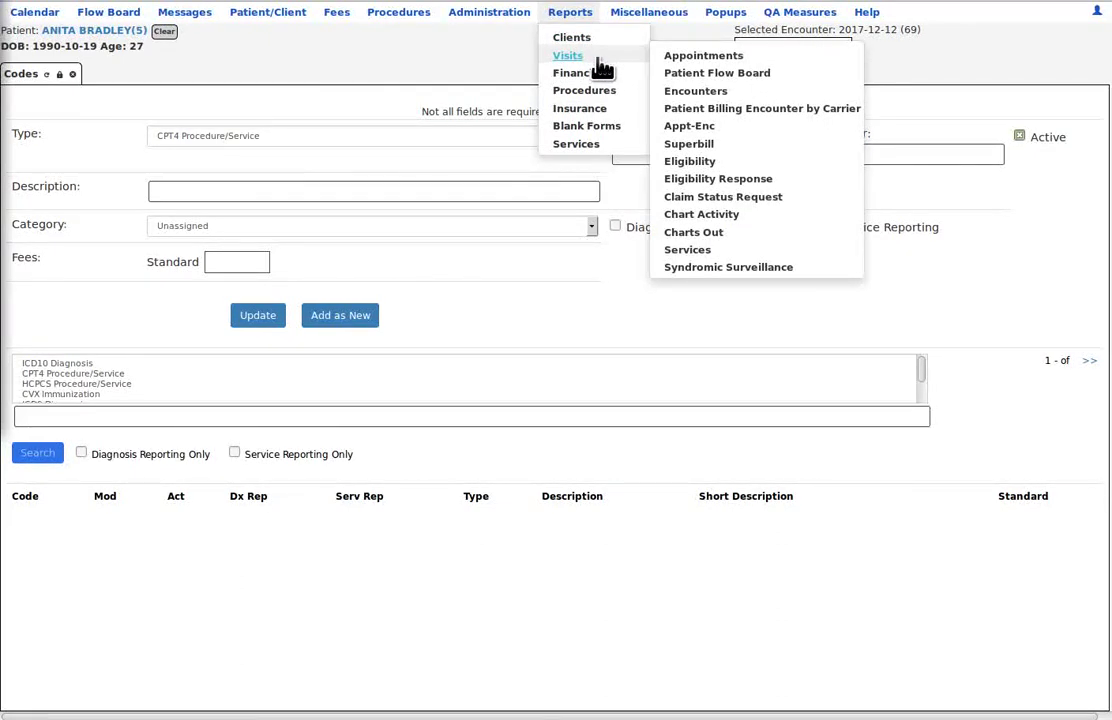
mouse_move(648, 20)
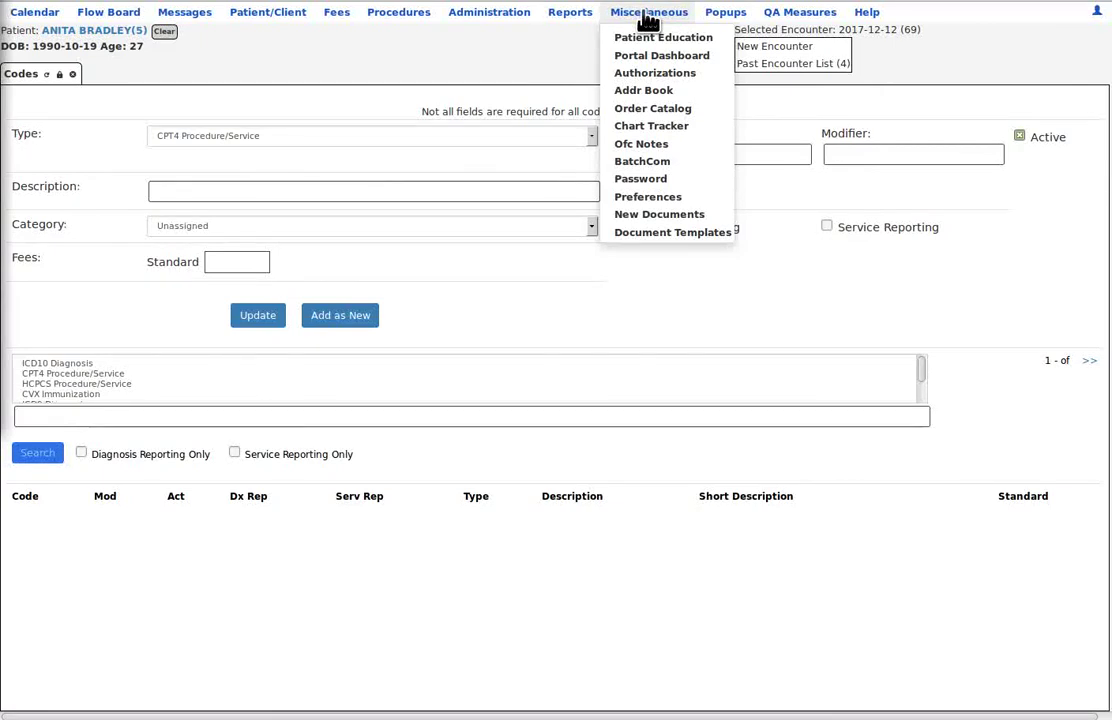
mouse_move(720, 20)
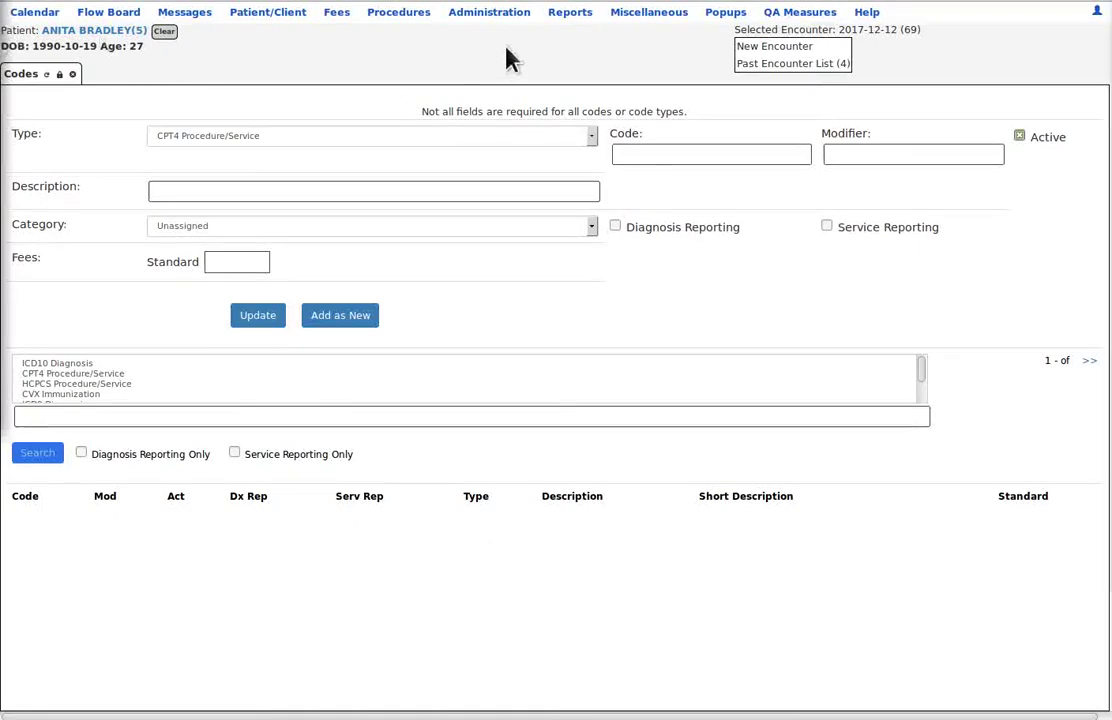
mouse_move(807, 27)
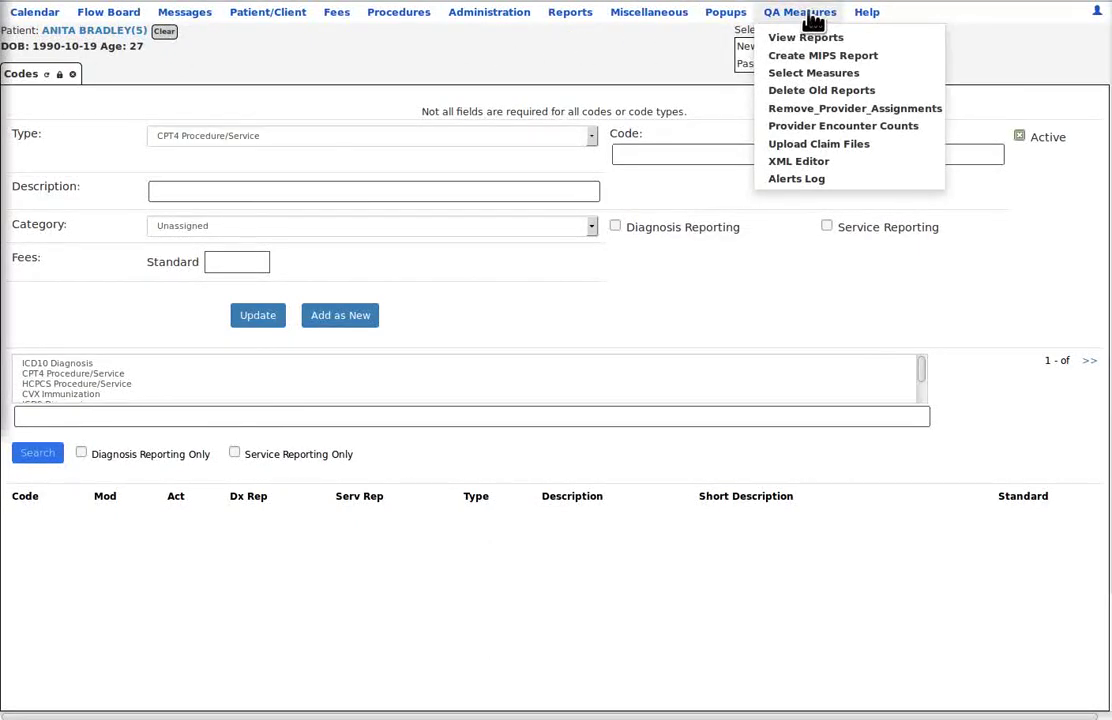
mouse_move(880, 16)
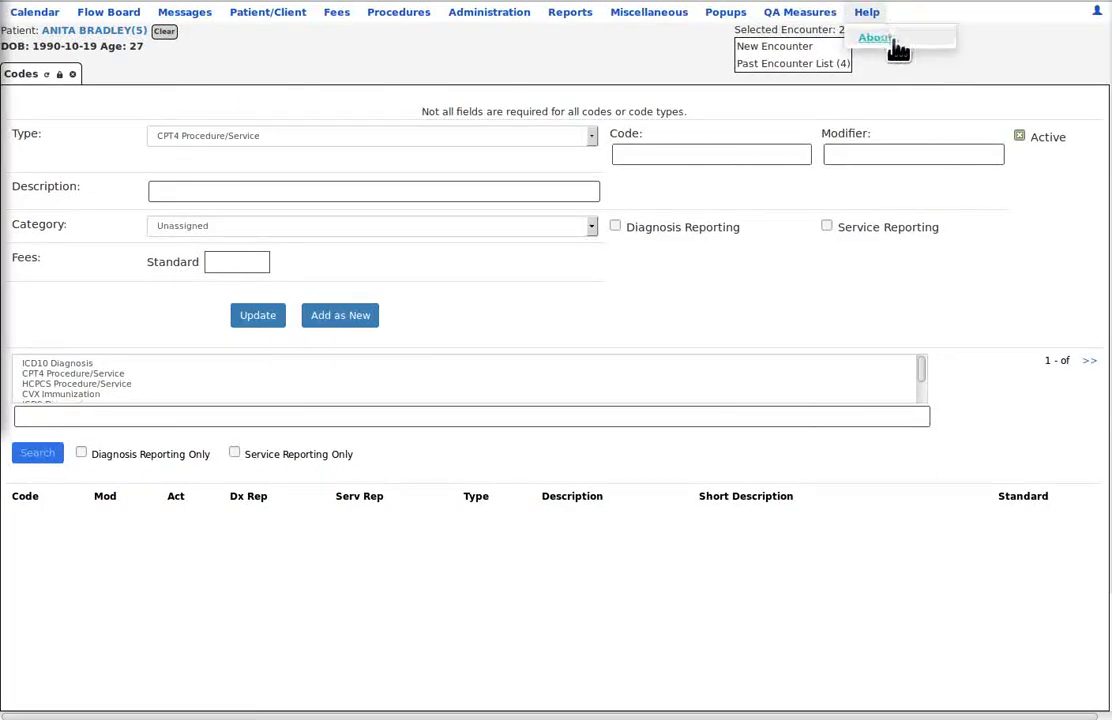
- Show the About LibreHealth EHR page (version v2.0.0) and close the Codes page
click(890, 40)
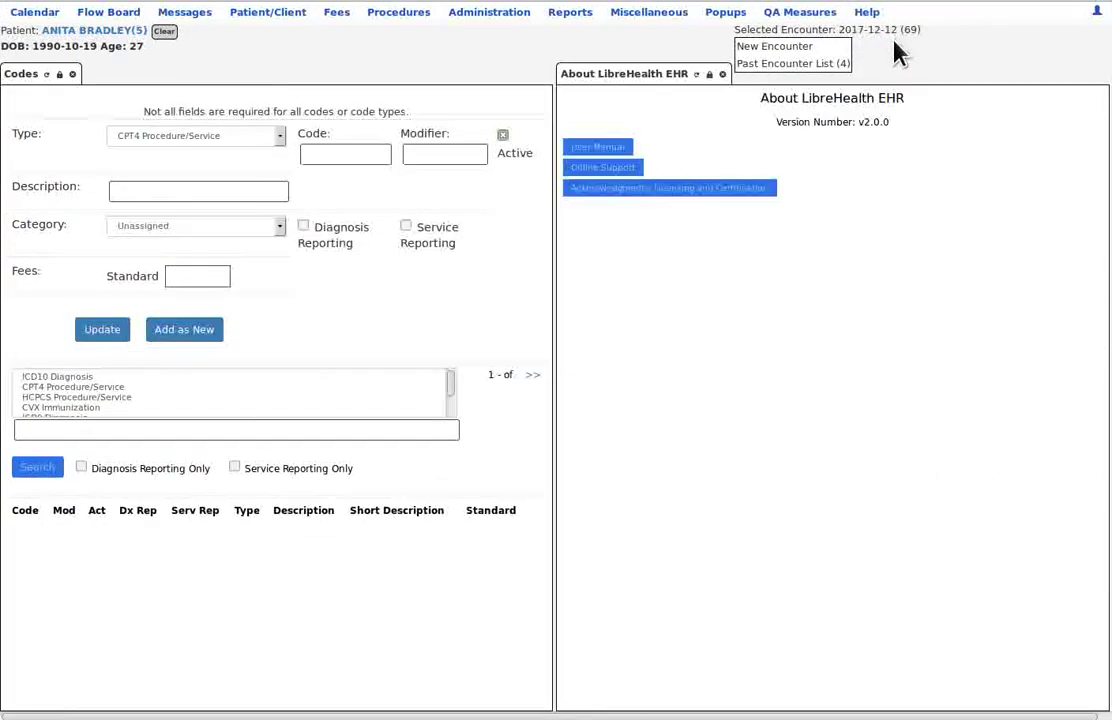
click(72, 74)
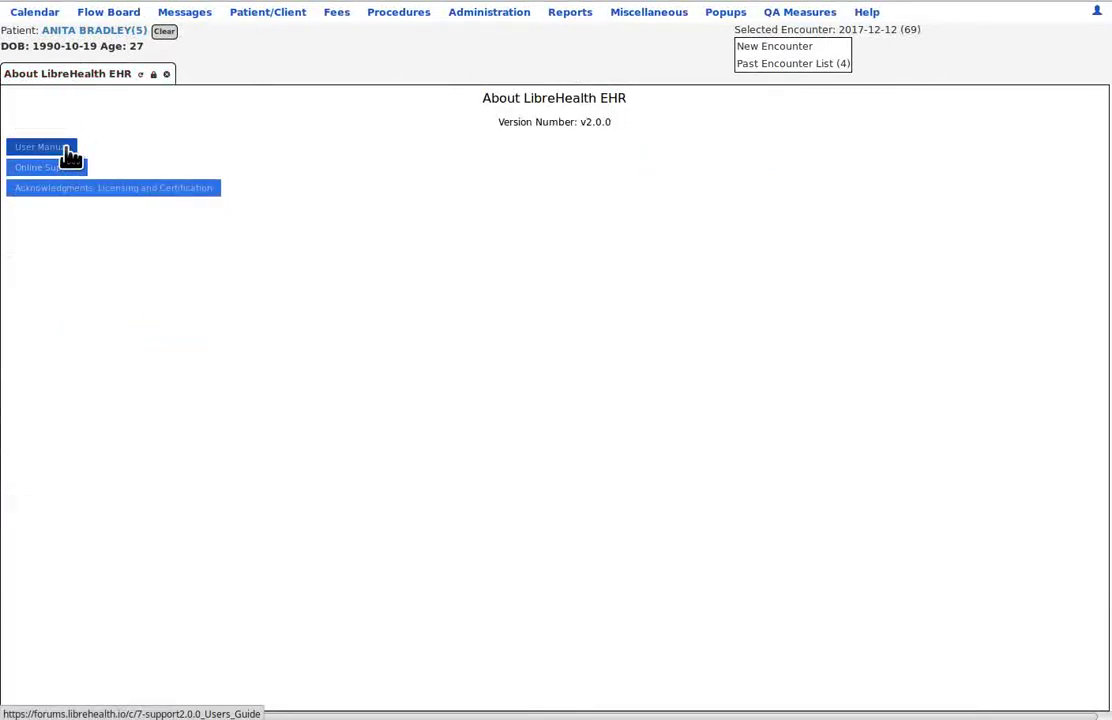